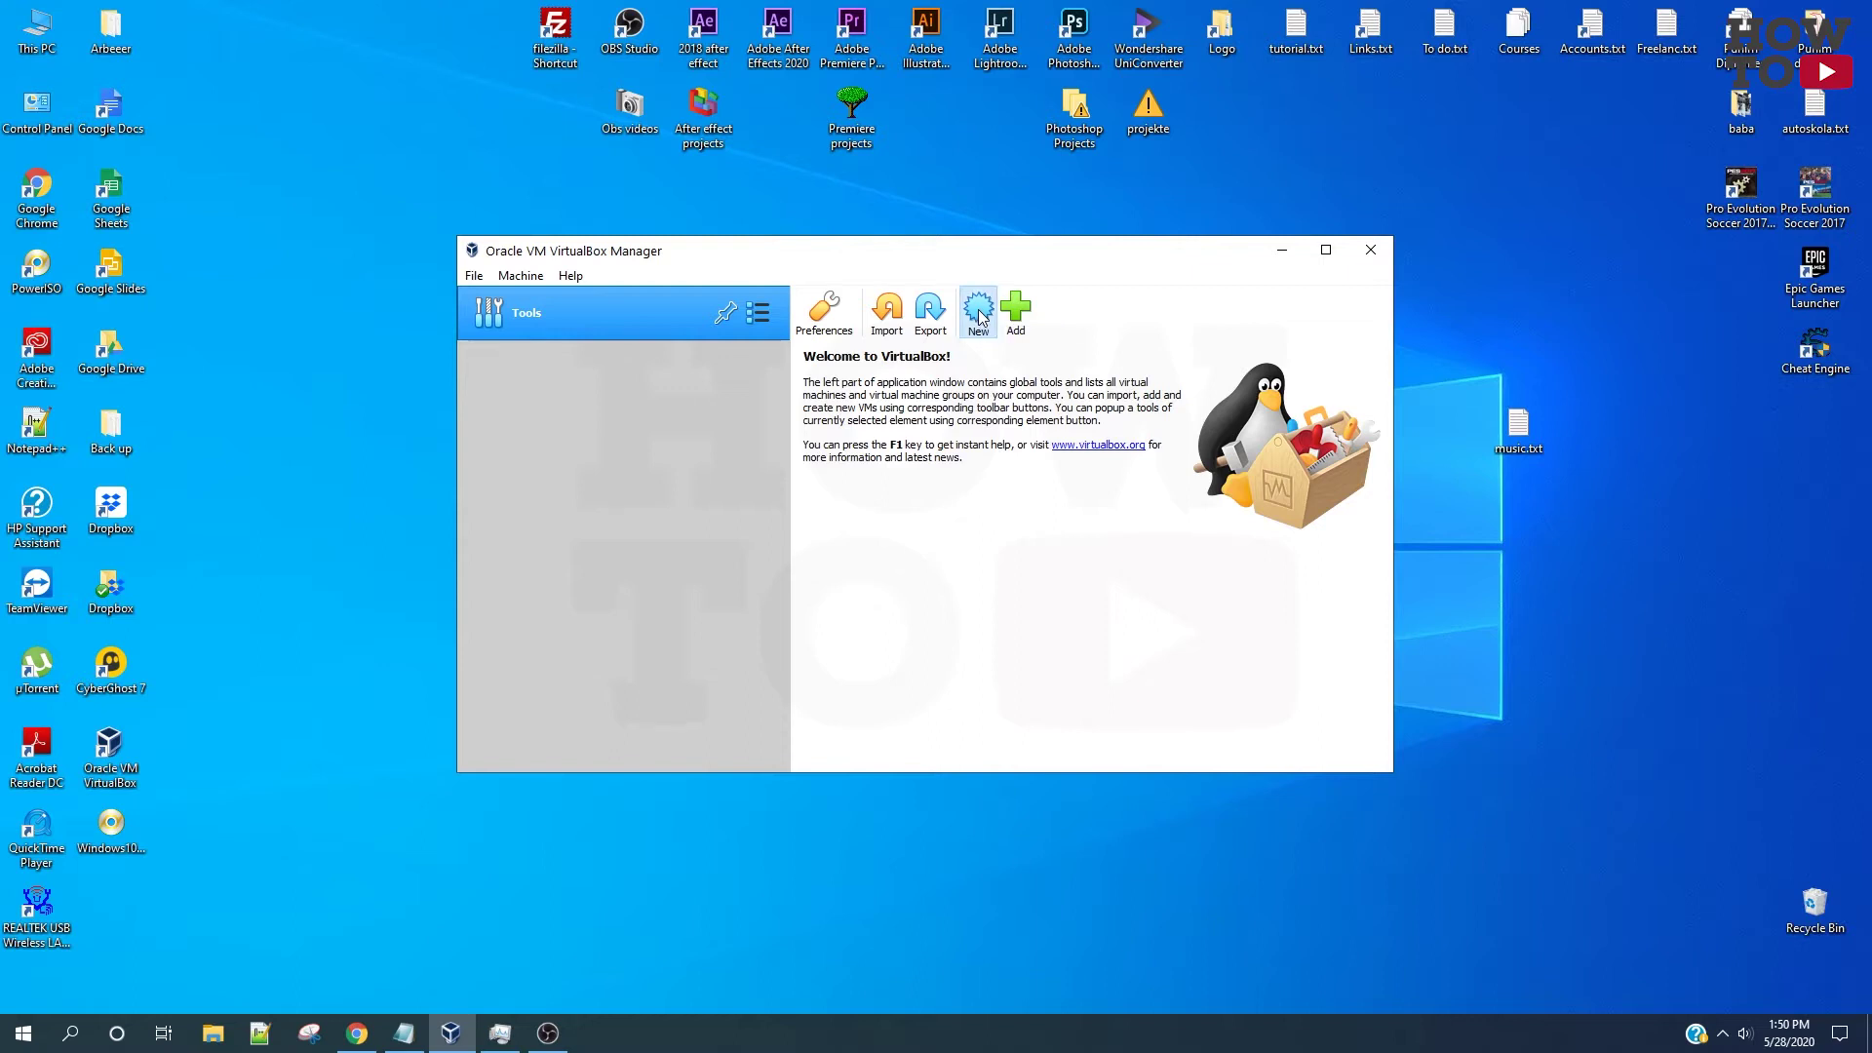
# - Define a new virtual machine named Windows 10 with version Windows 10 (64-bit) and a memory size of 4000 MB
pyautogui.click(929, 523)
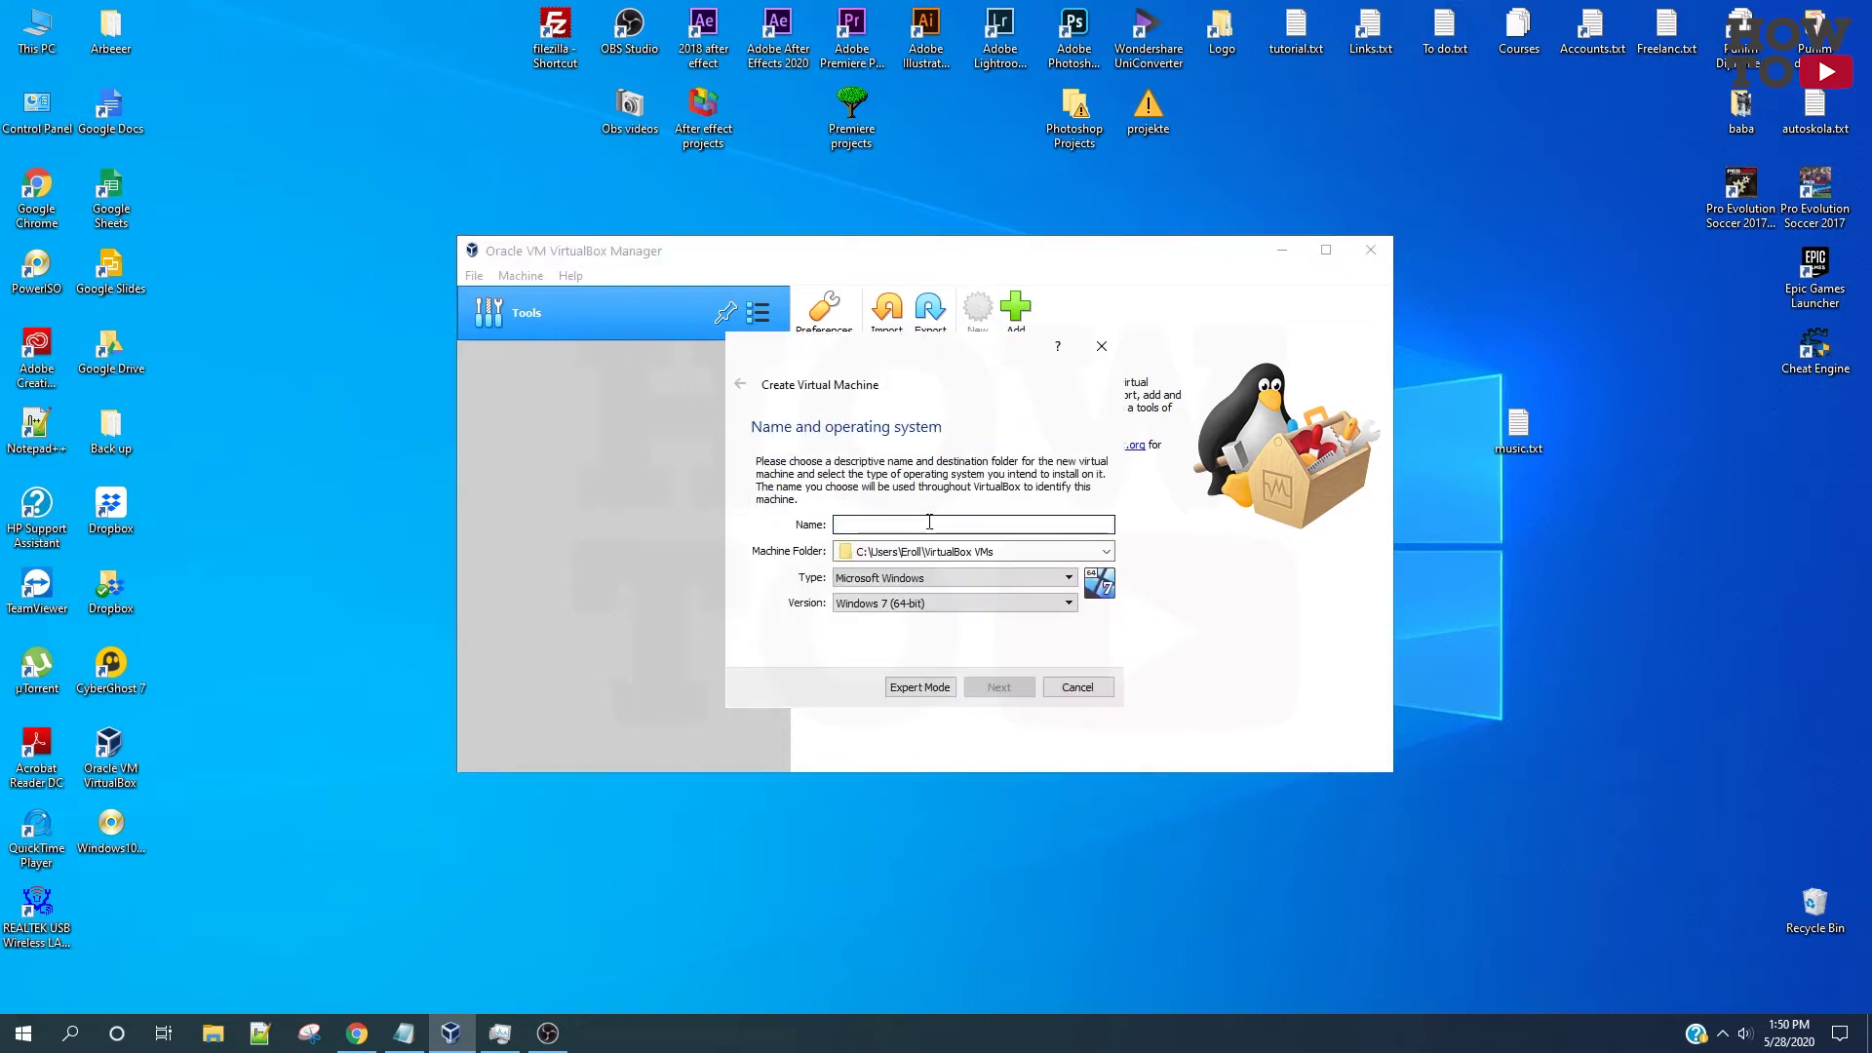
pyautogui.write('Windows 10')
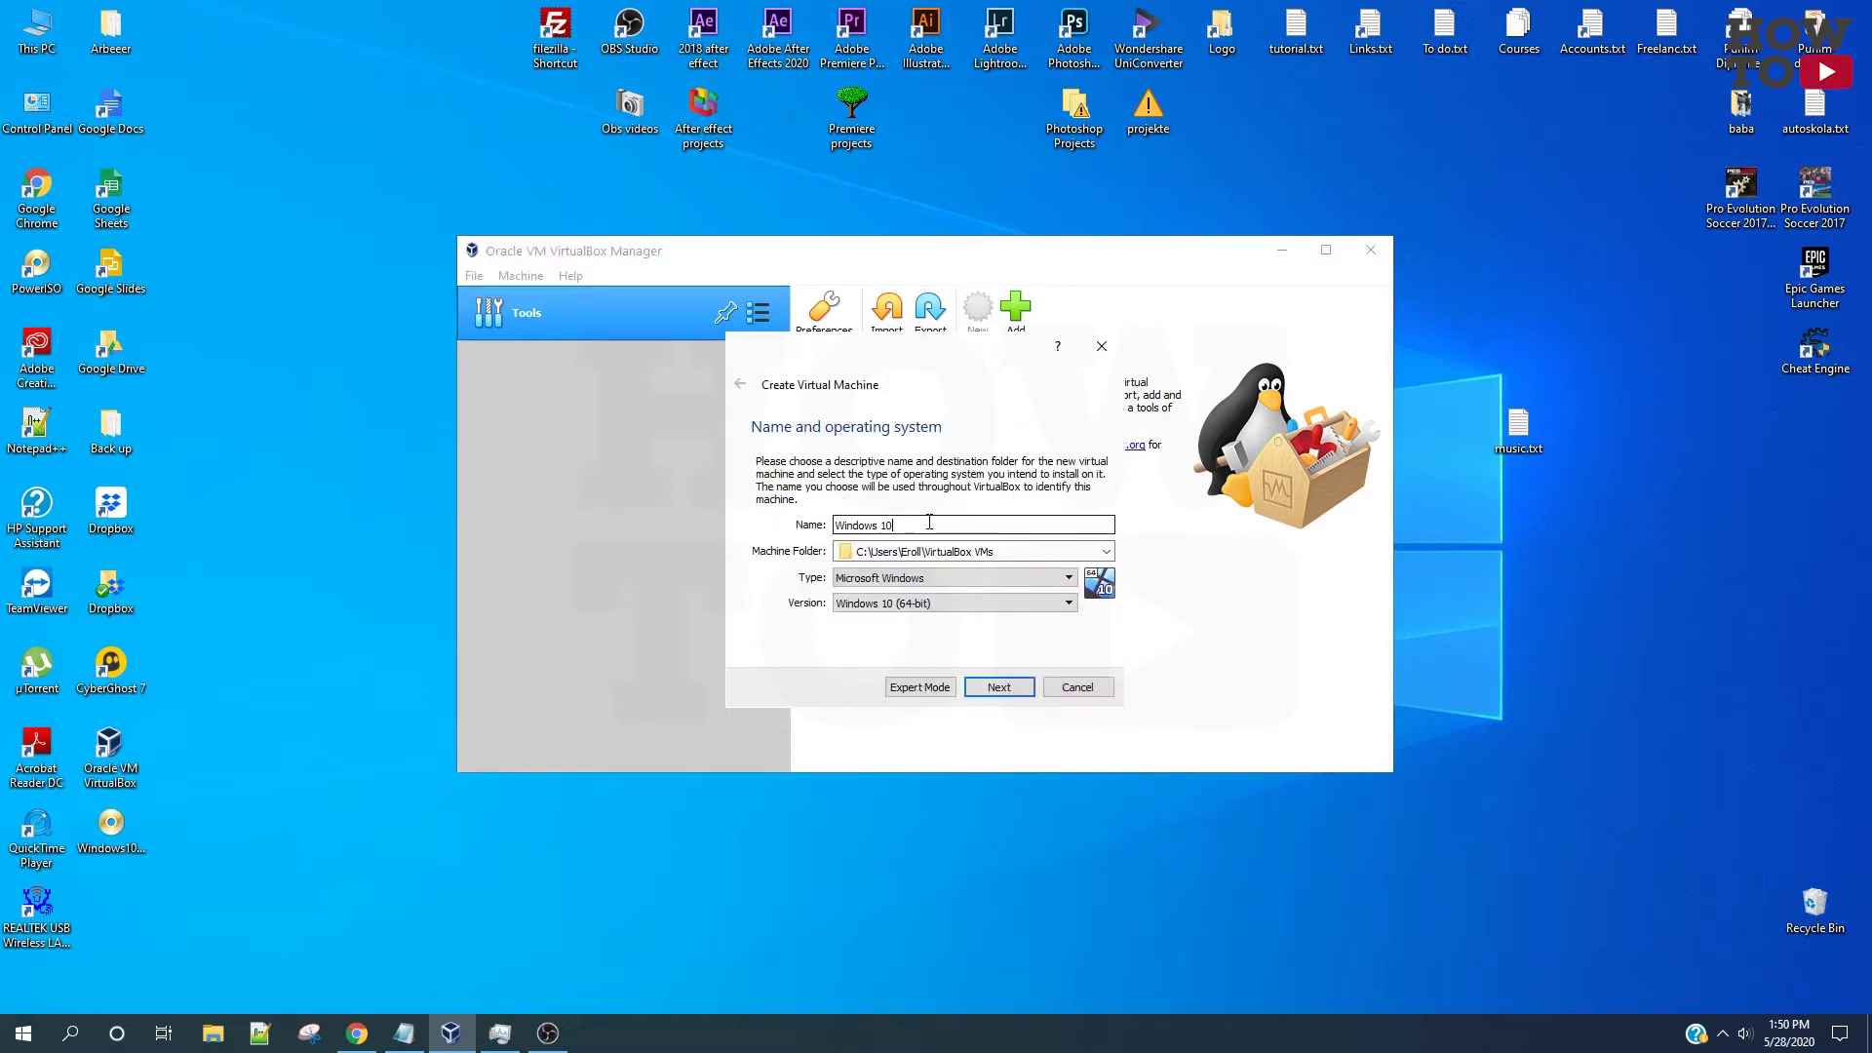
pyautogui.click(948, 604)
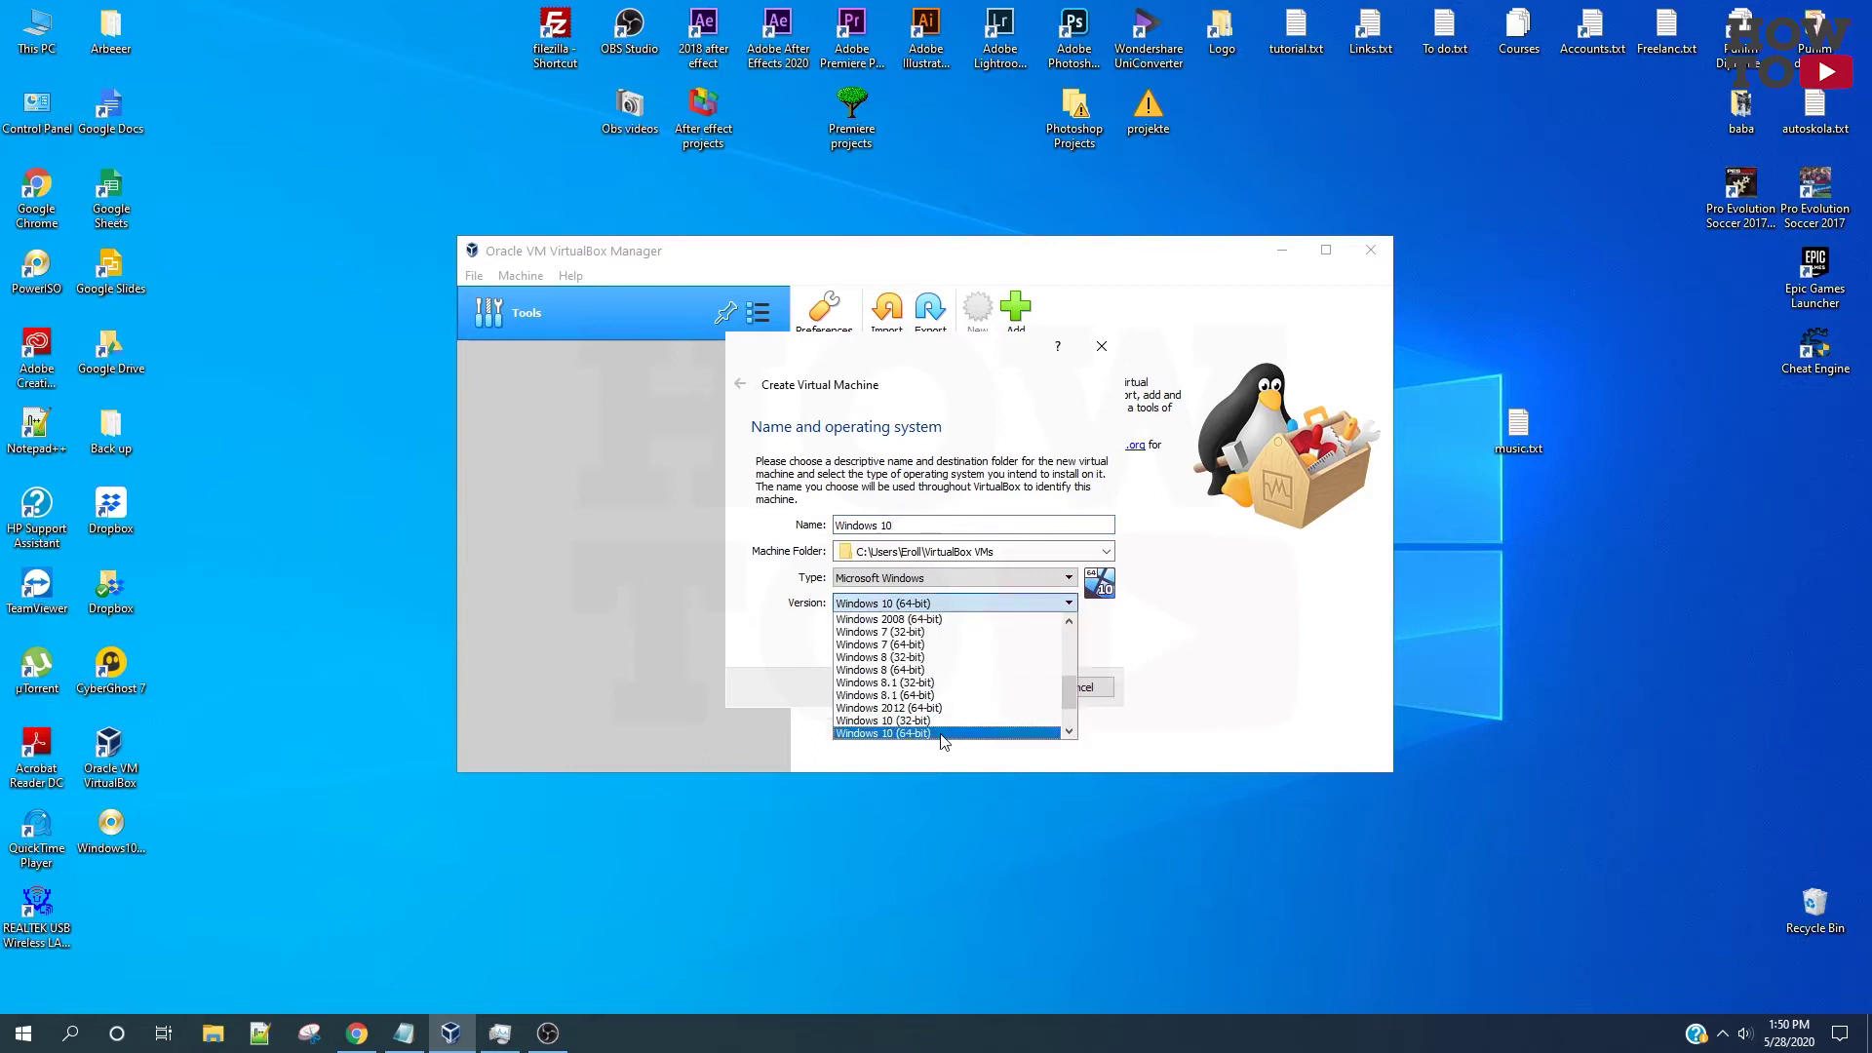
pyautogui.scroll(-2, 941, 702)
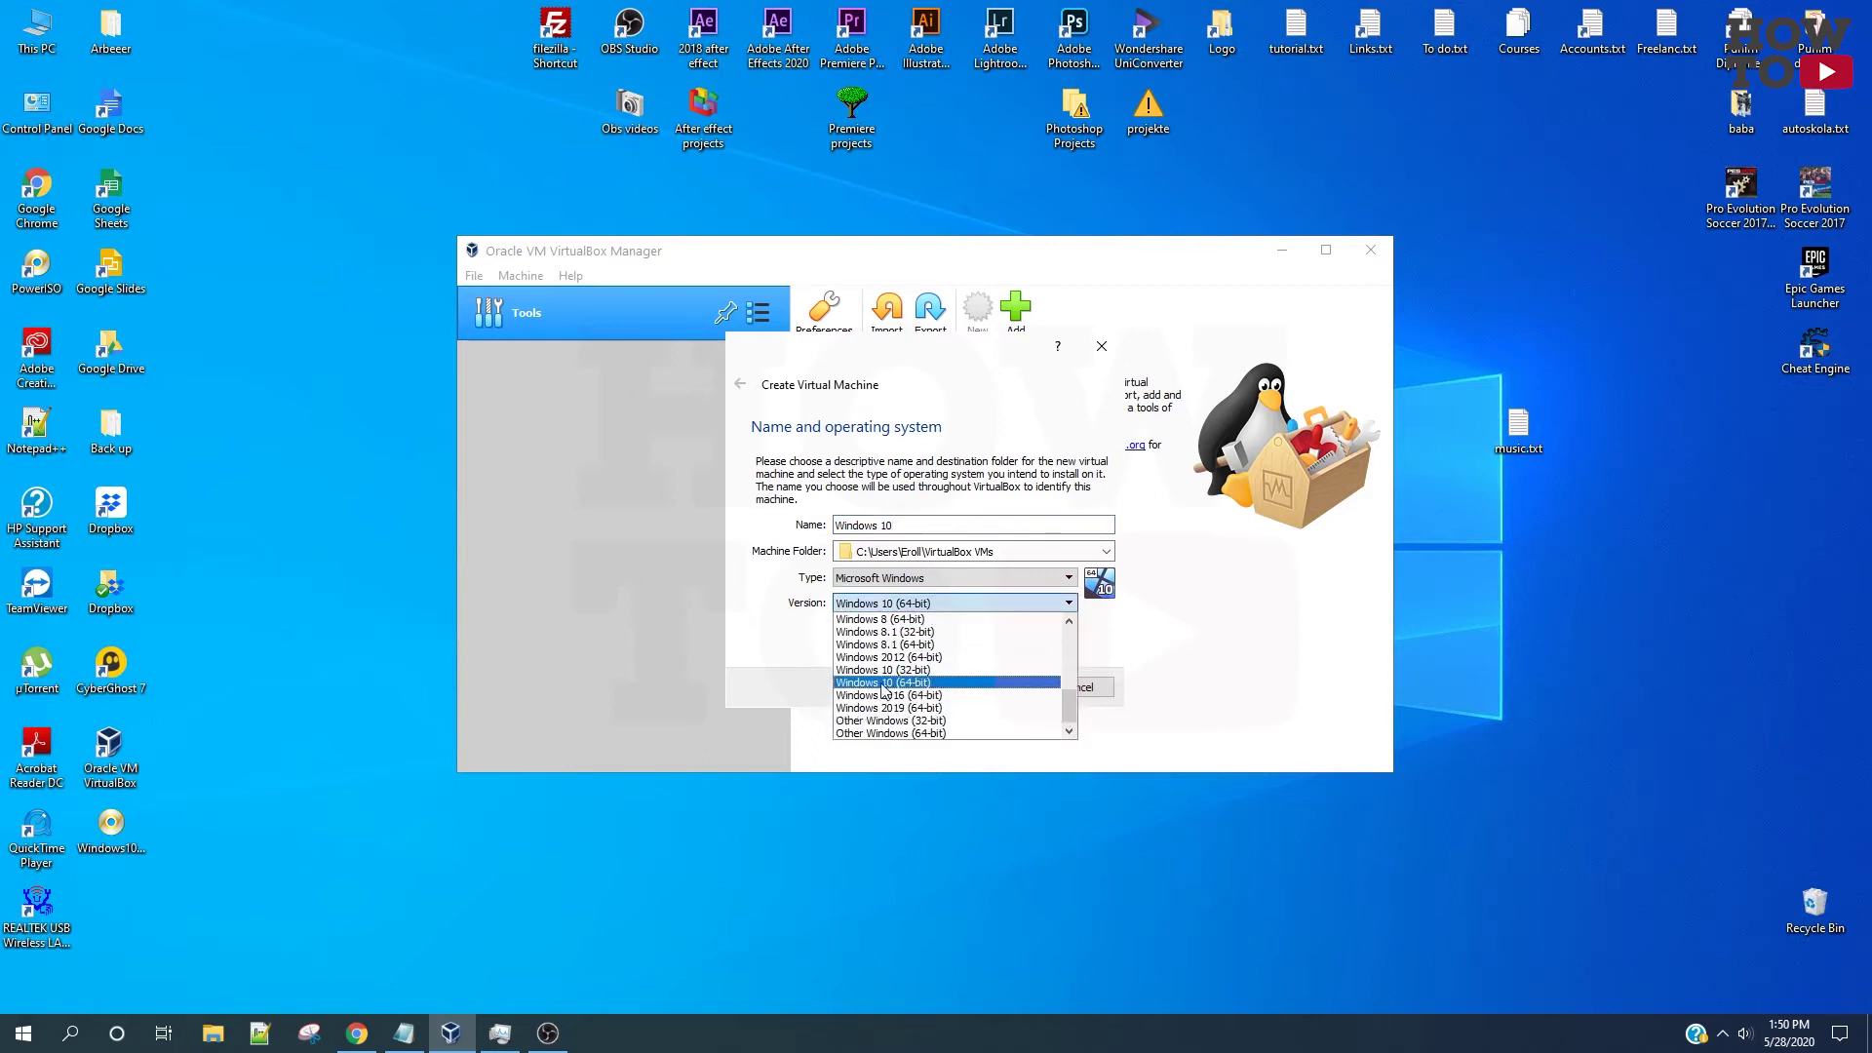
pyautogui.click(902, 686)
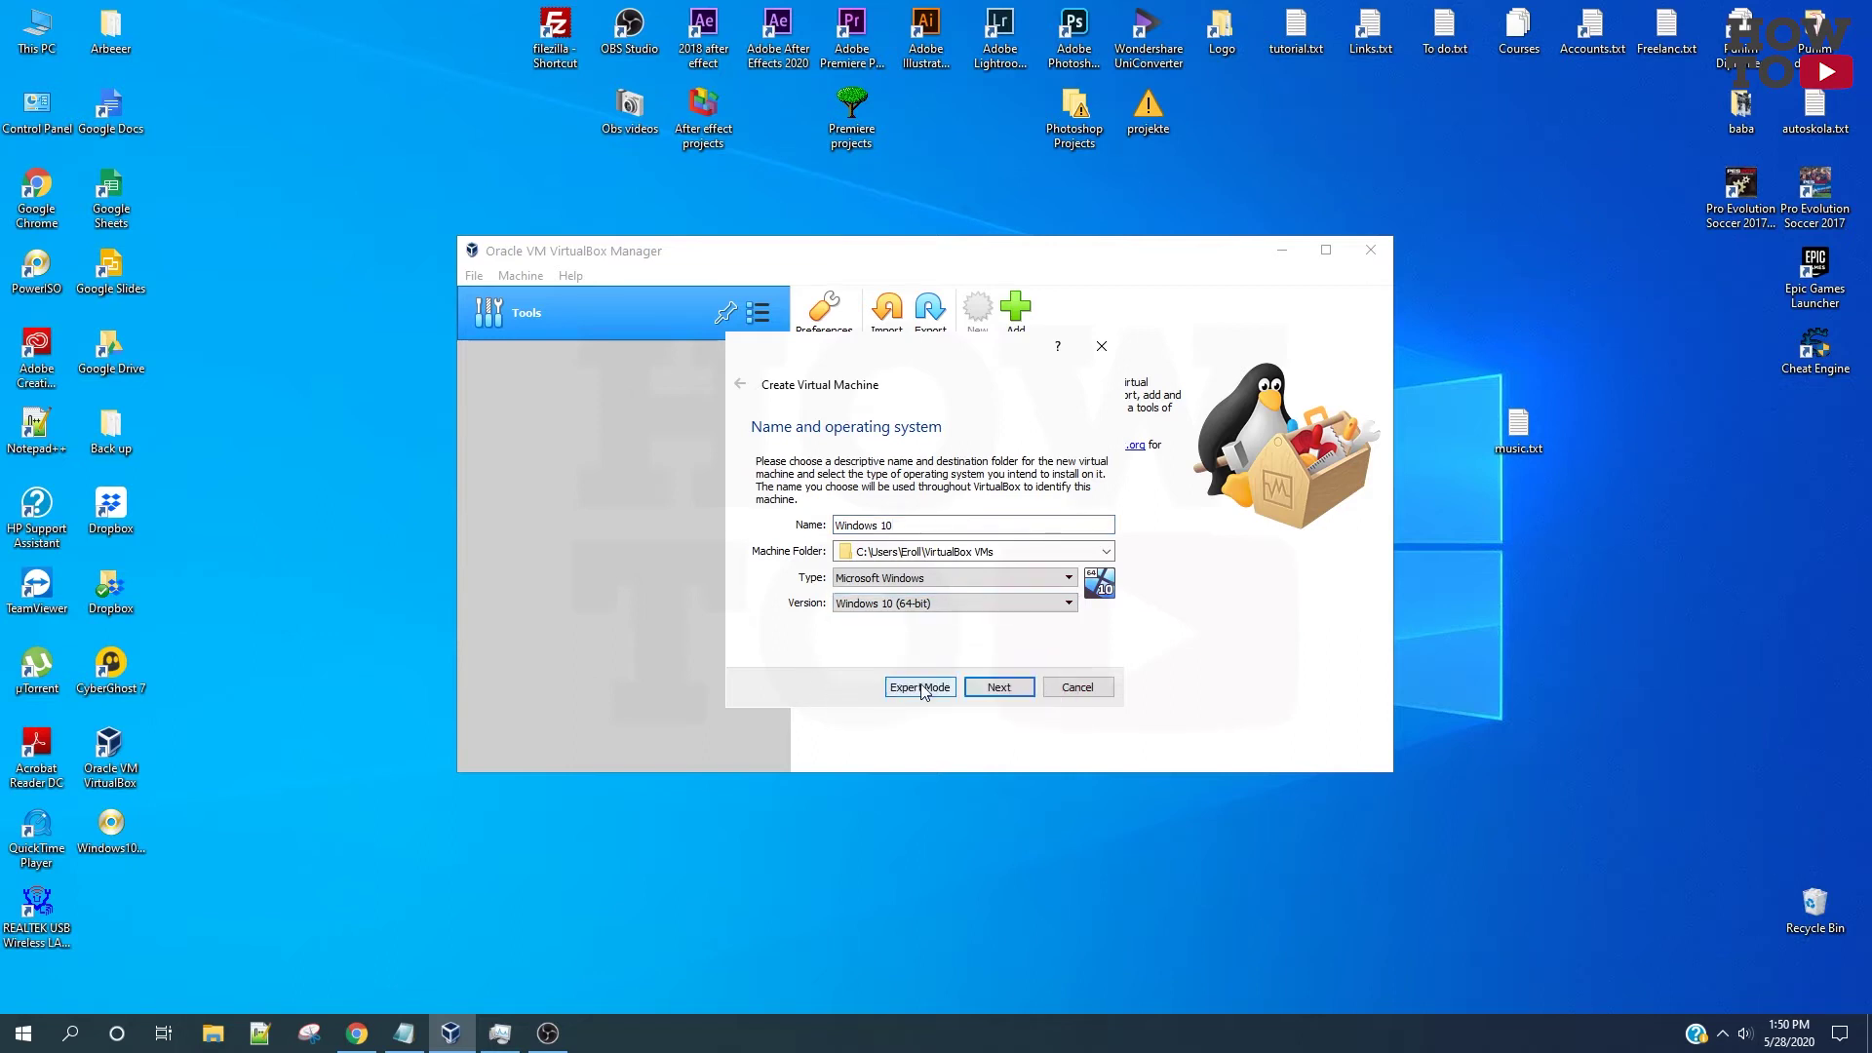
pyautogui.click(1008, 694)
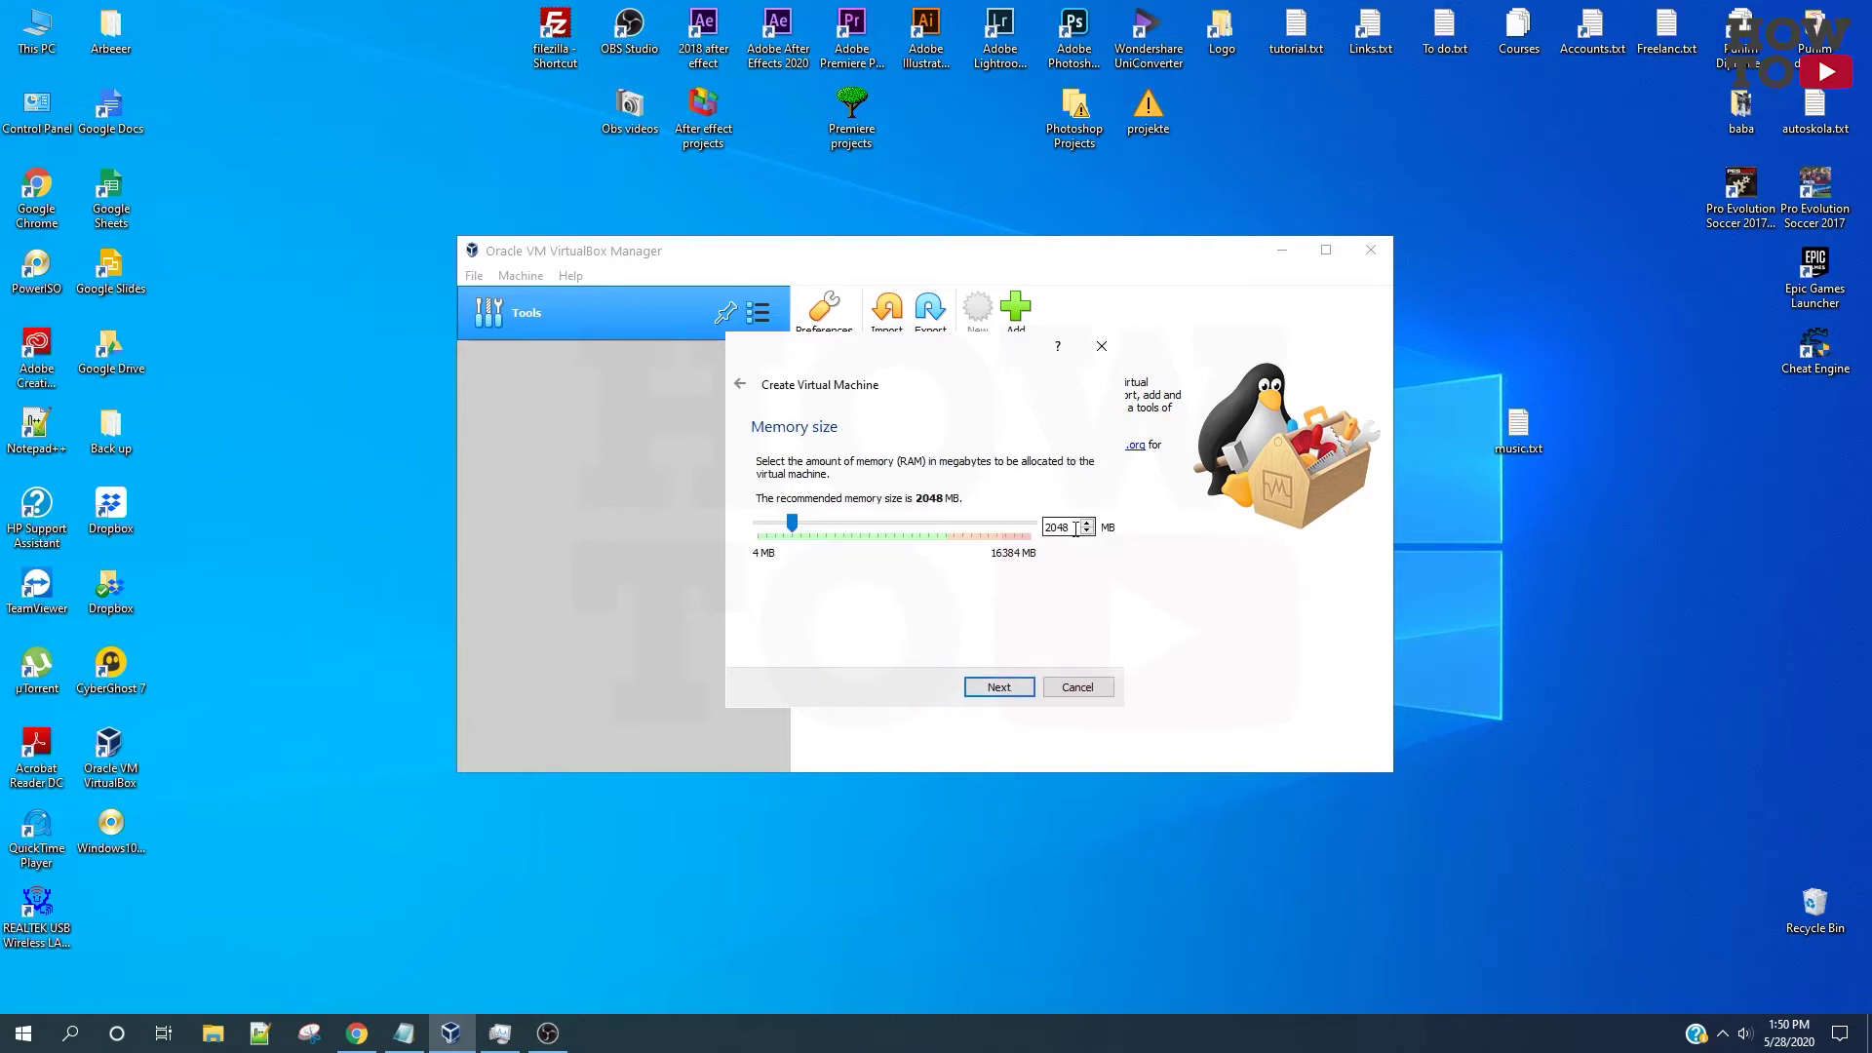
pyautogui.write('4000')
pyautogui.click(1027, 689)
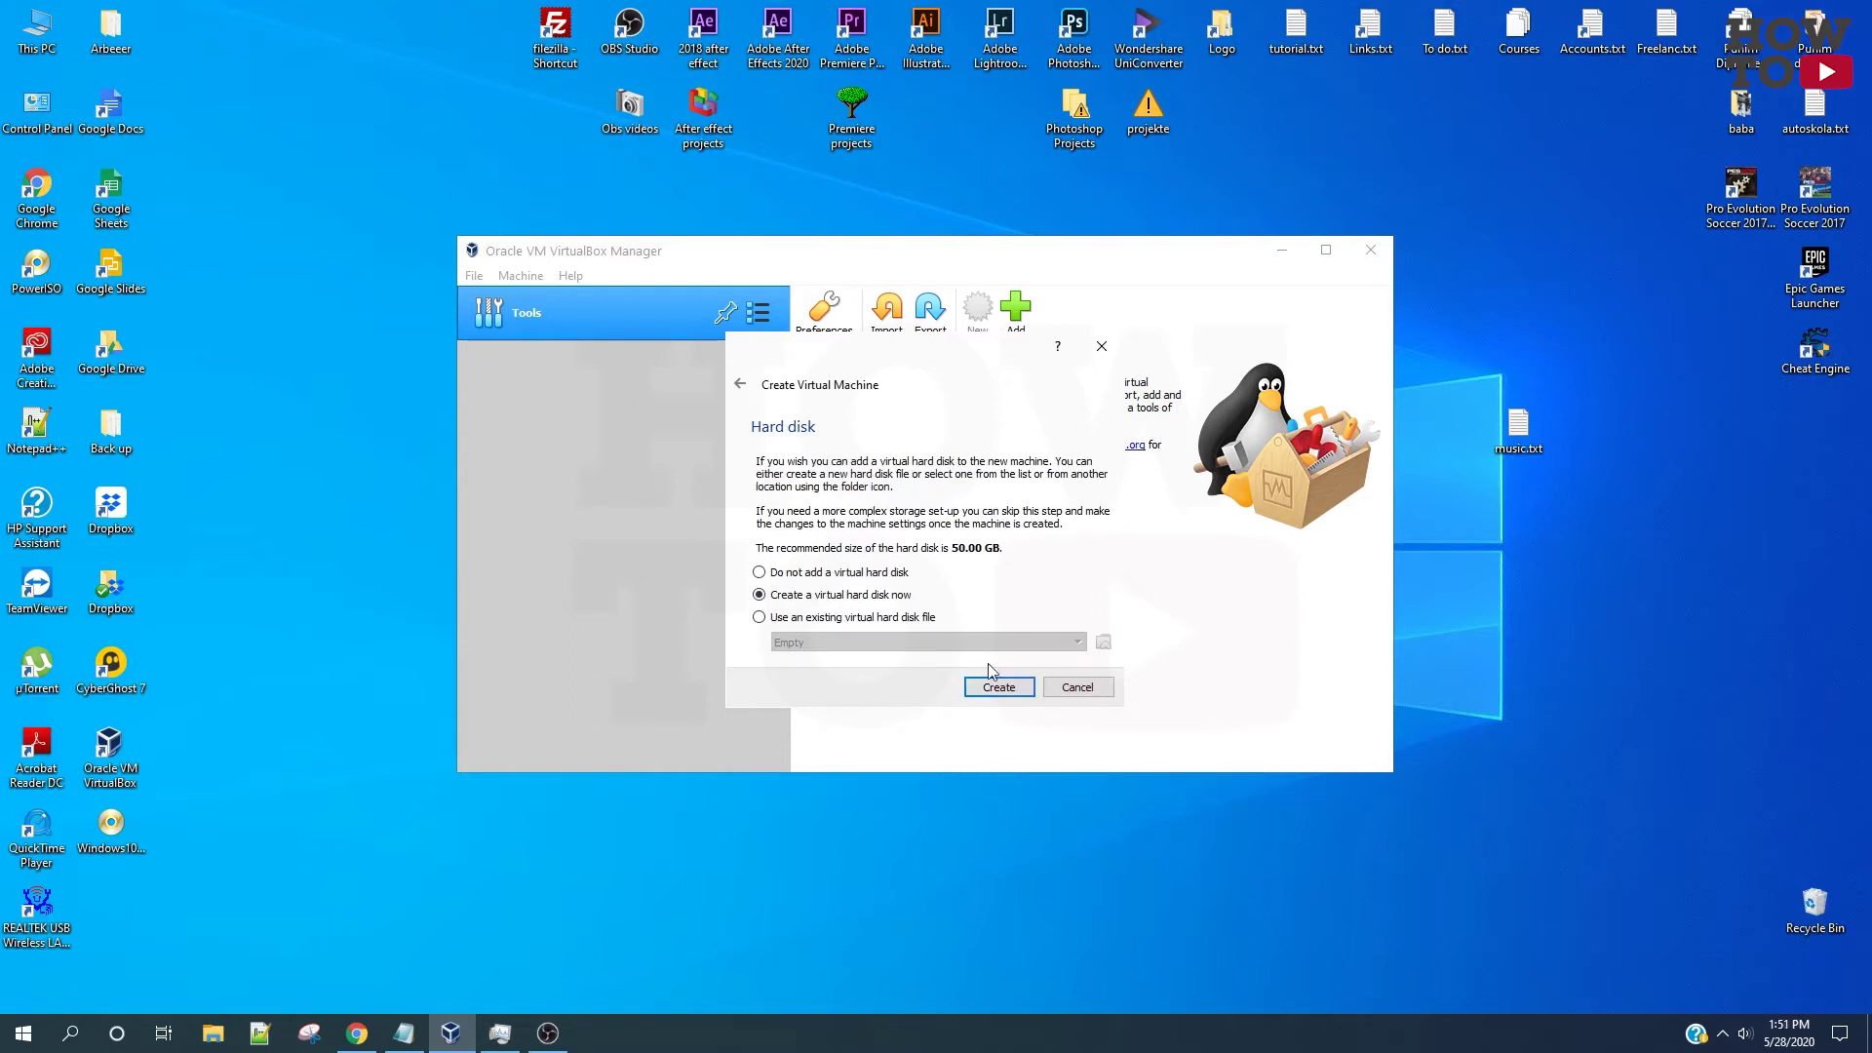
# - Create a dynamically allocated VDI virtual hard disk of 20.00 GB for the new machine
pyautogui.click(1022, 690)
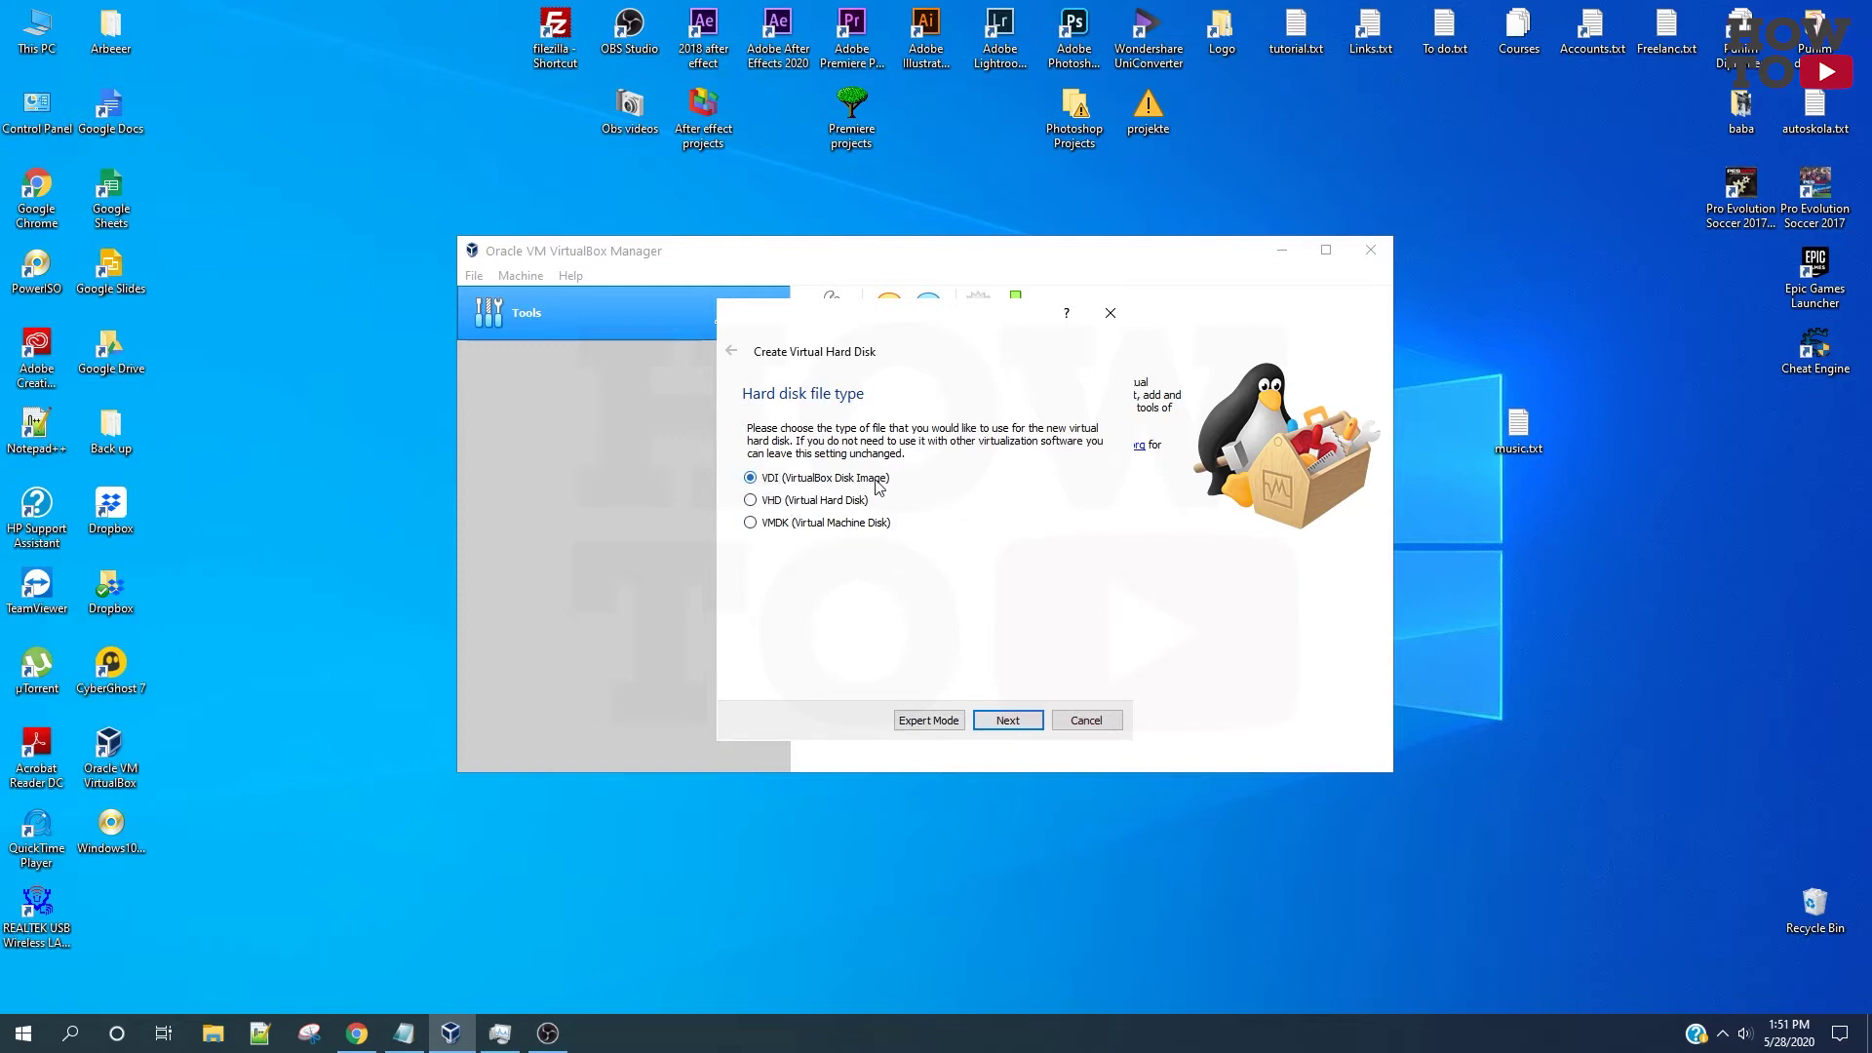
pyautogui.click(1007, 720)
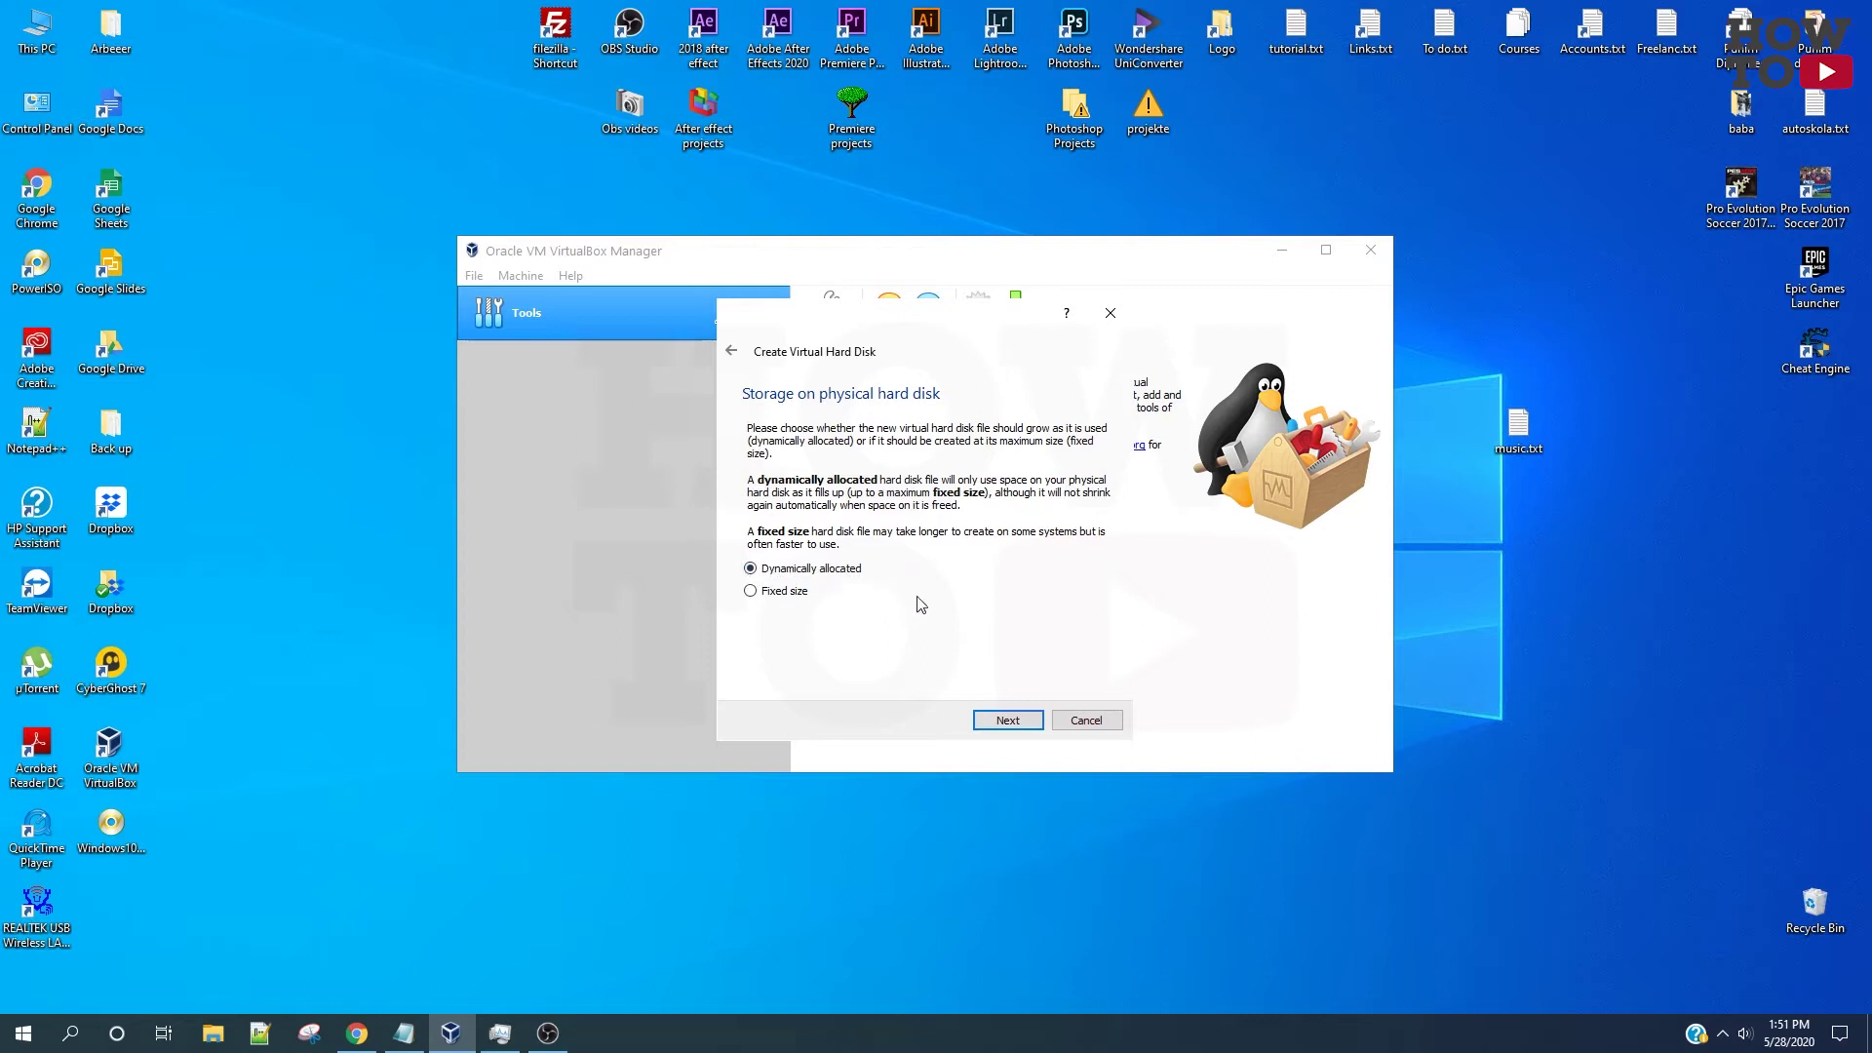
pyautogui.click(1014, 722)
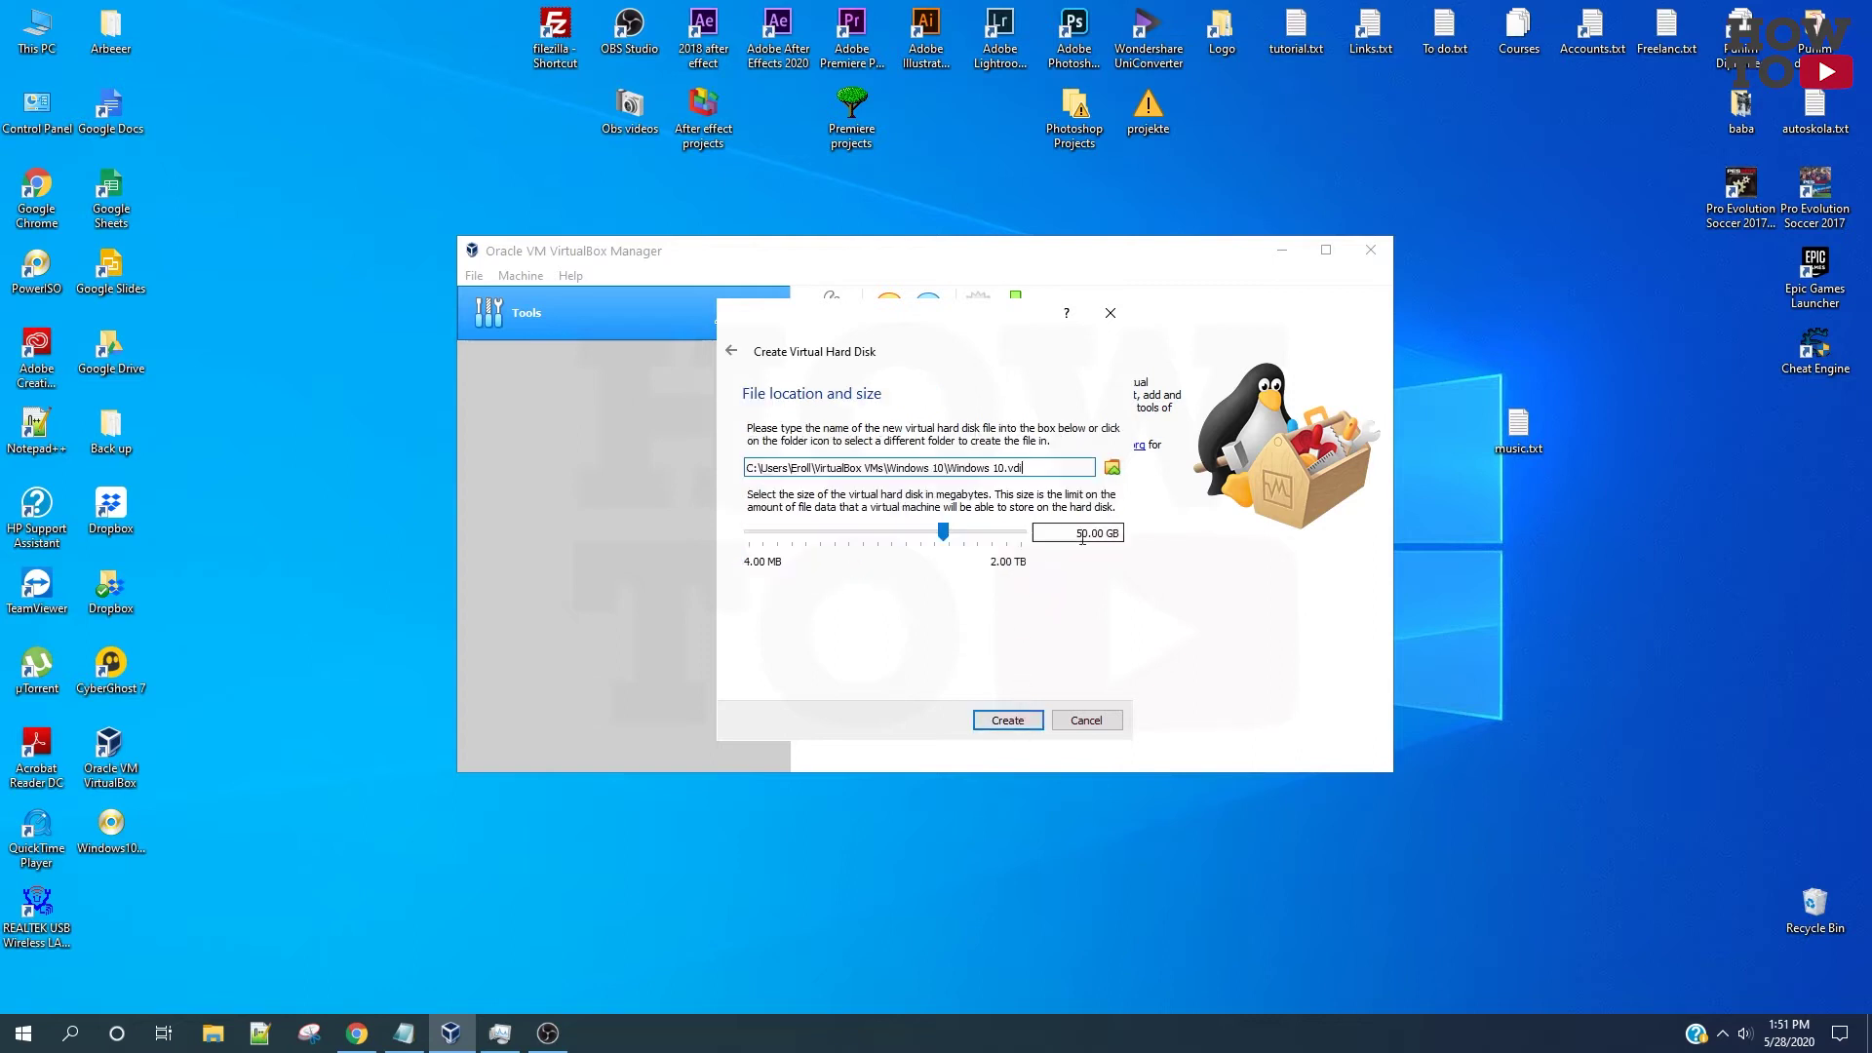
pyautogui.write('2')
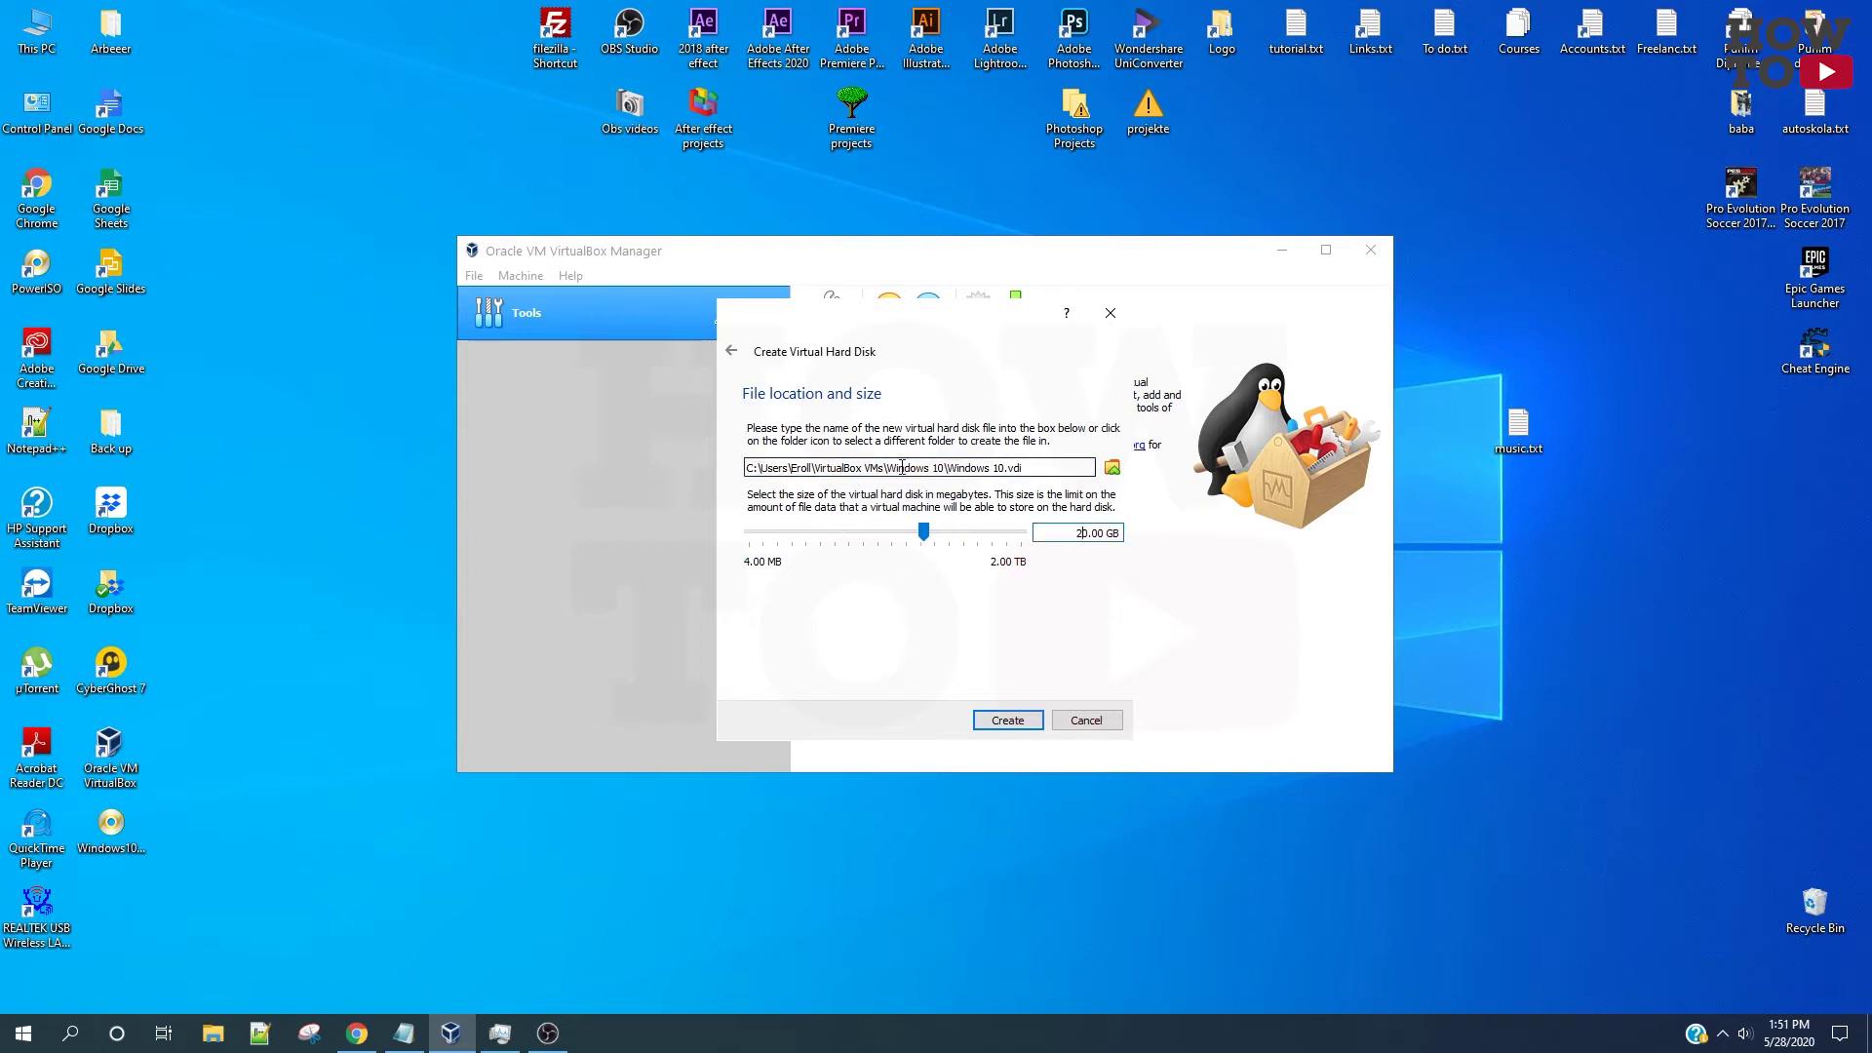
pyautogui.click(1017, 722)
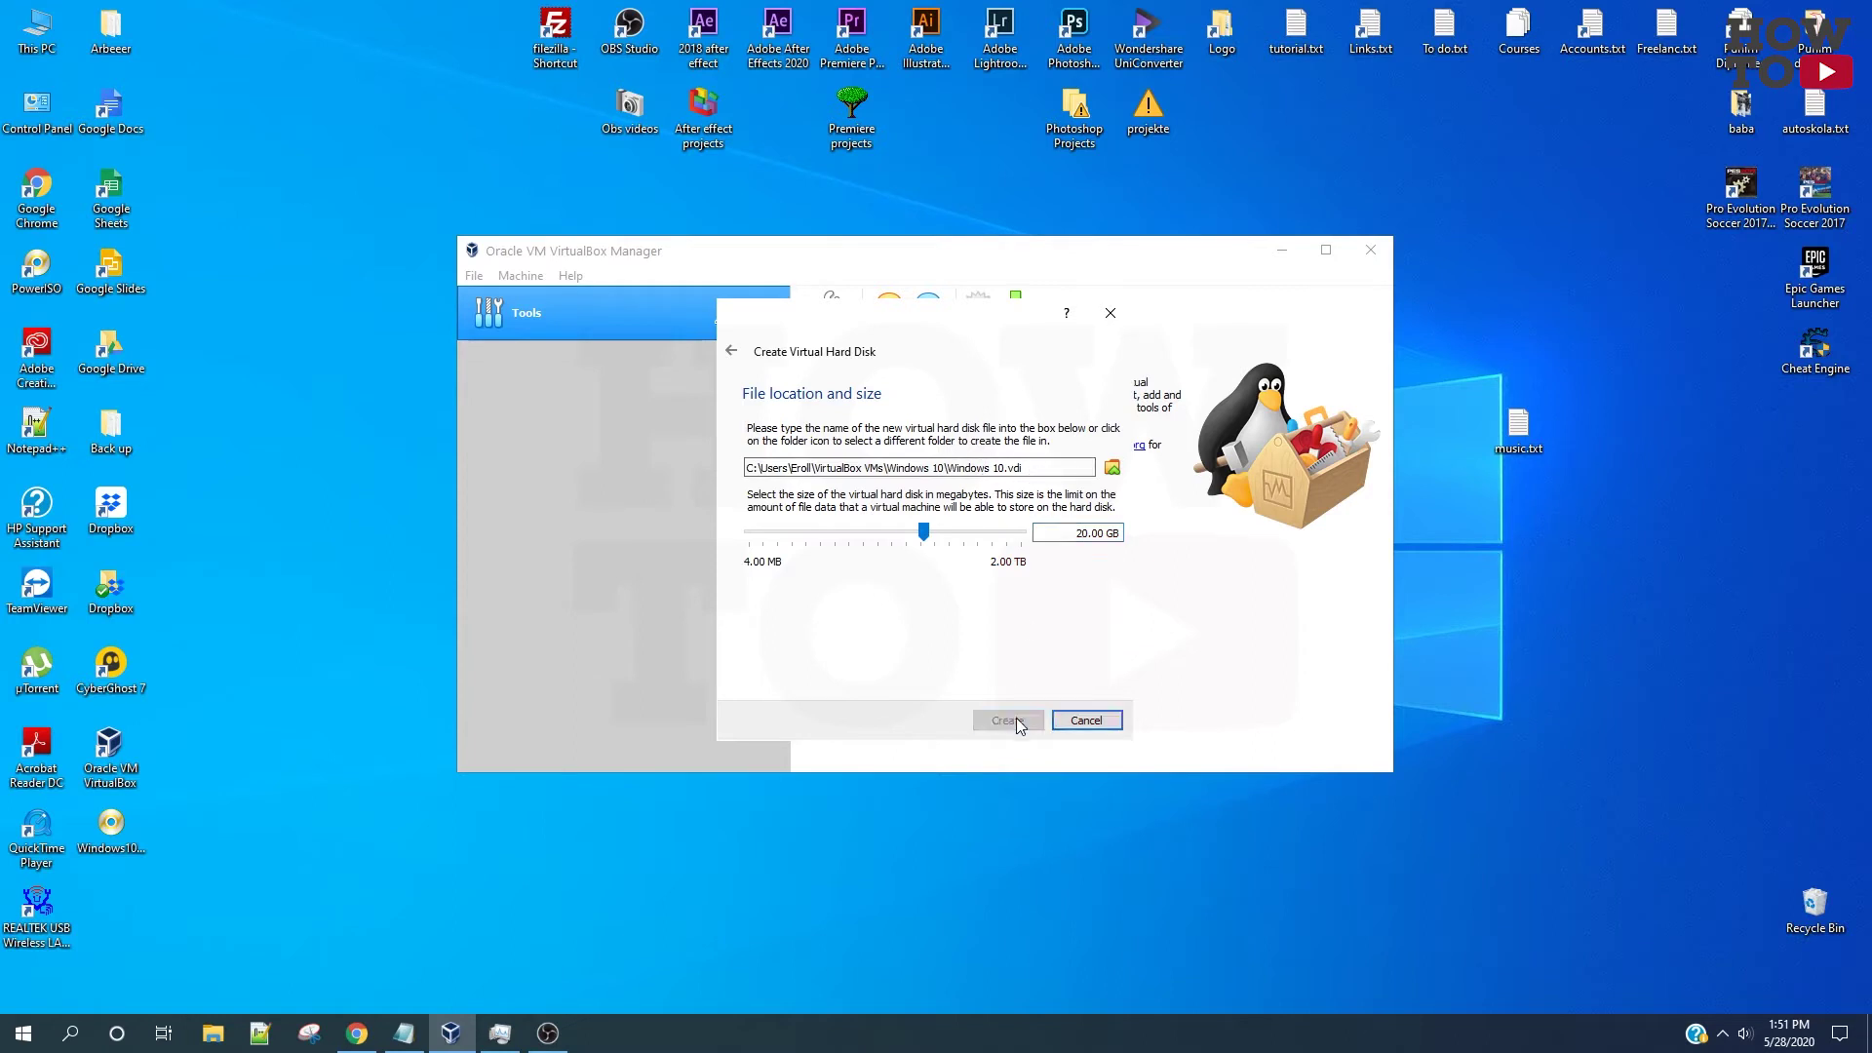
pyautogui.scroll(-2, 978, 610)
pyautogui.scroll(2, 978, 609)
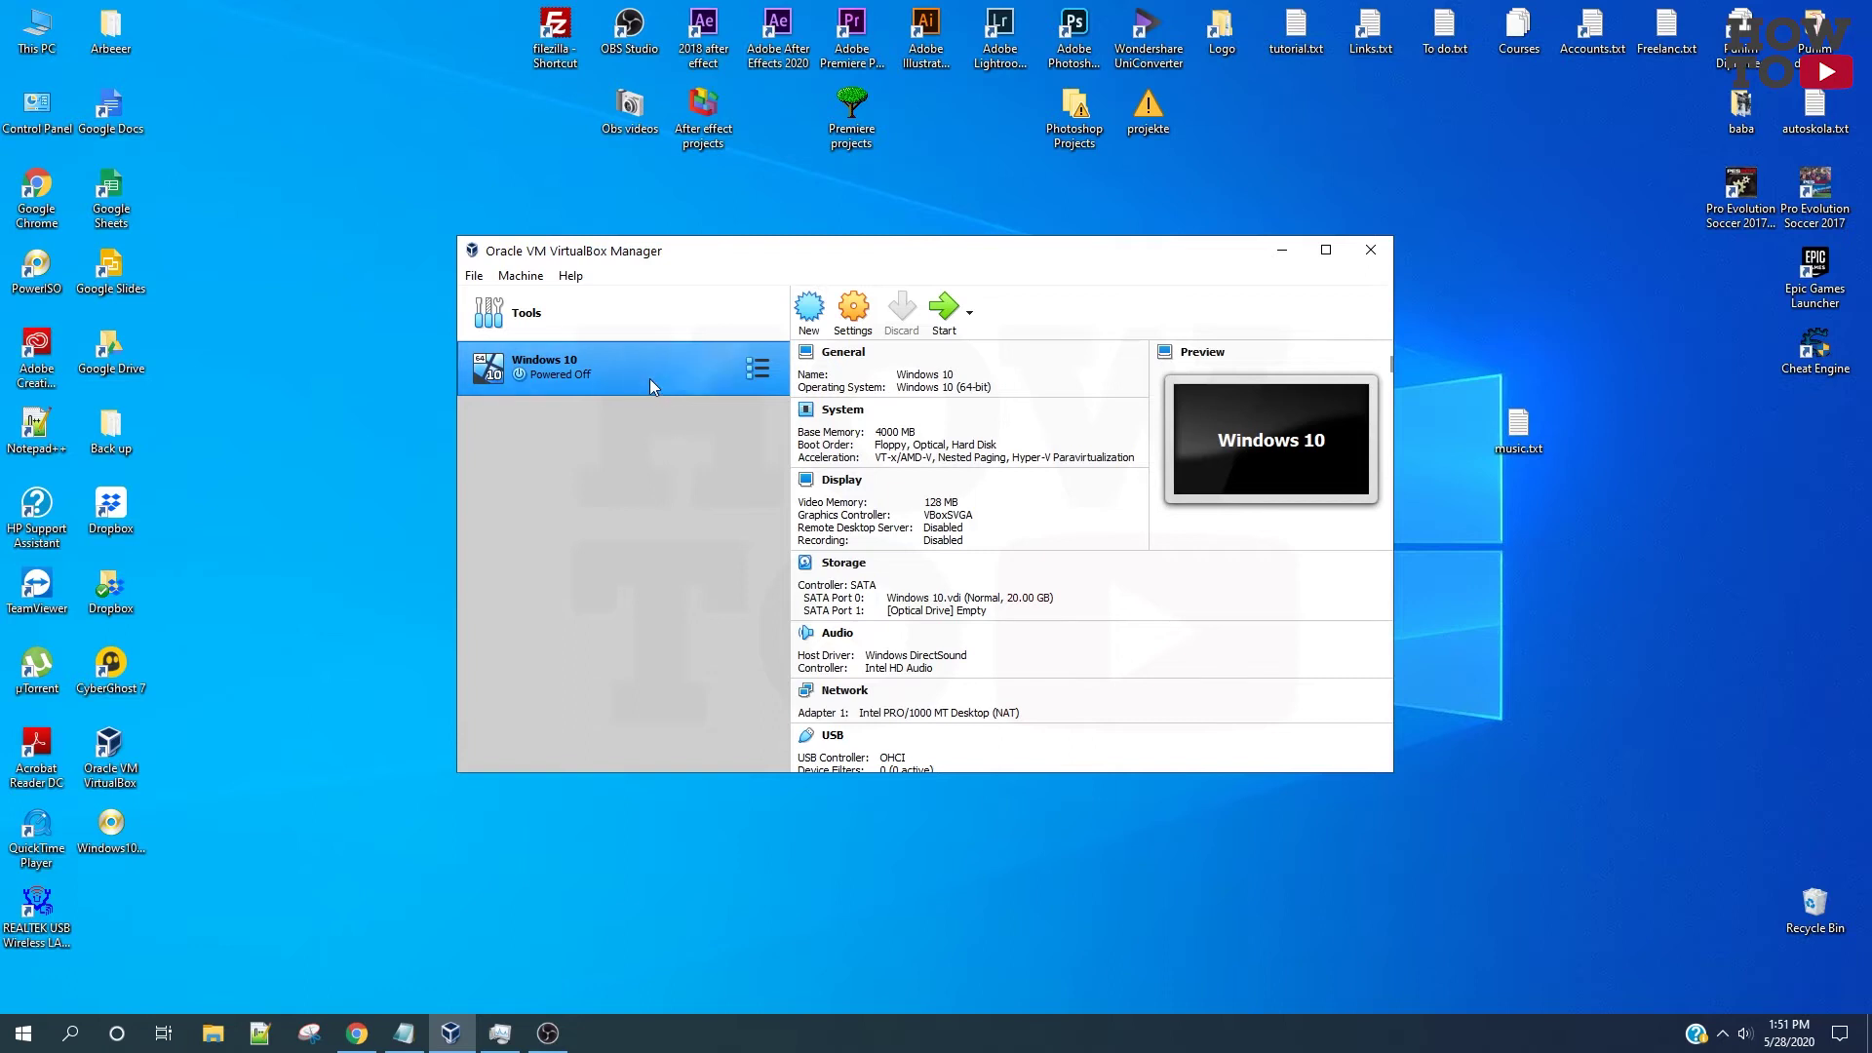
# - In the Windows 10 machine's system settings, disable Floppy booting, move it below Hard Disk, and enable EFI and Hardware Clock in UTC Time
pyautogui.click(853, 310)
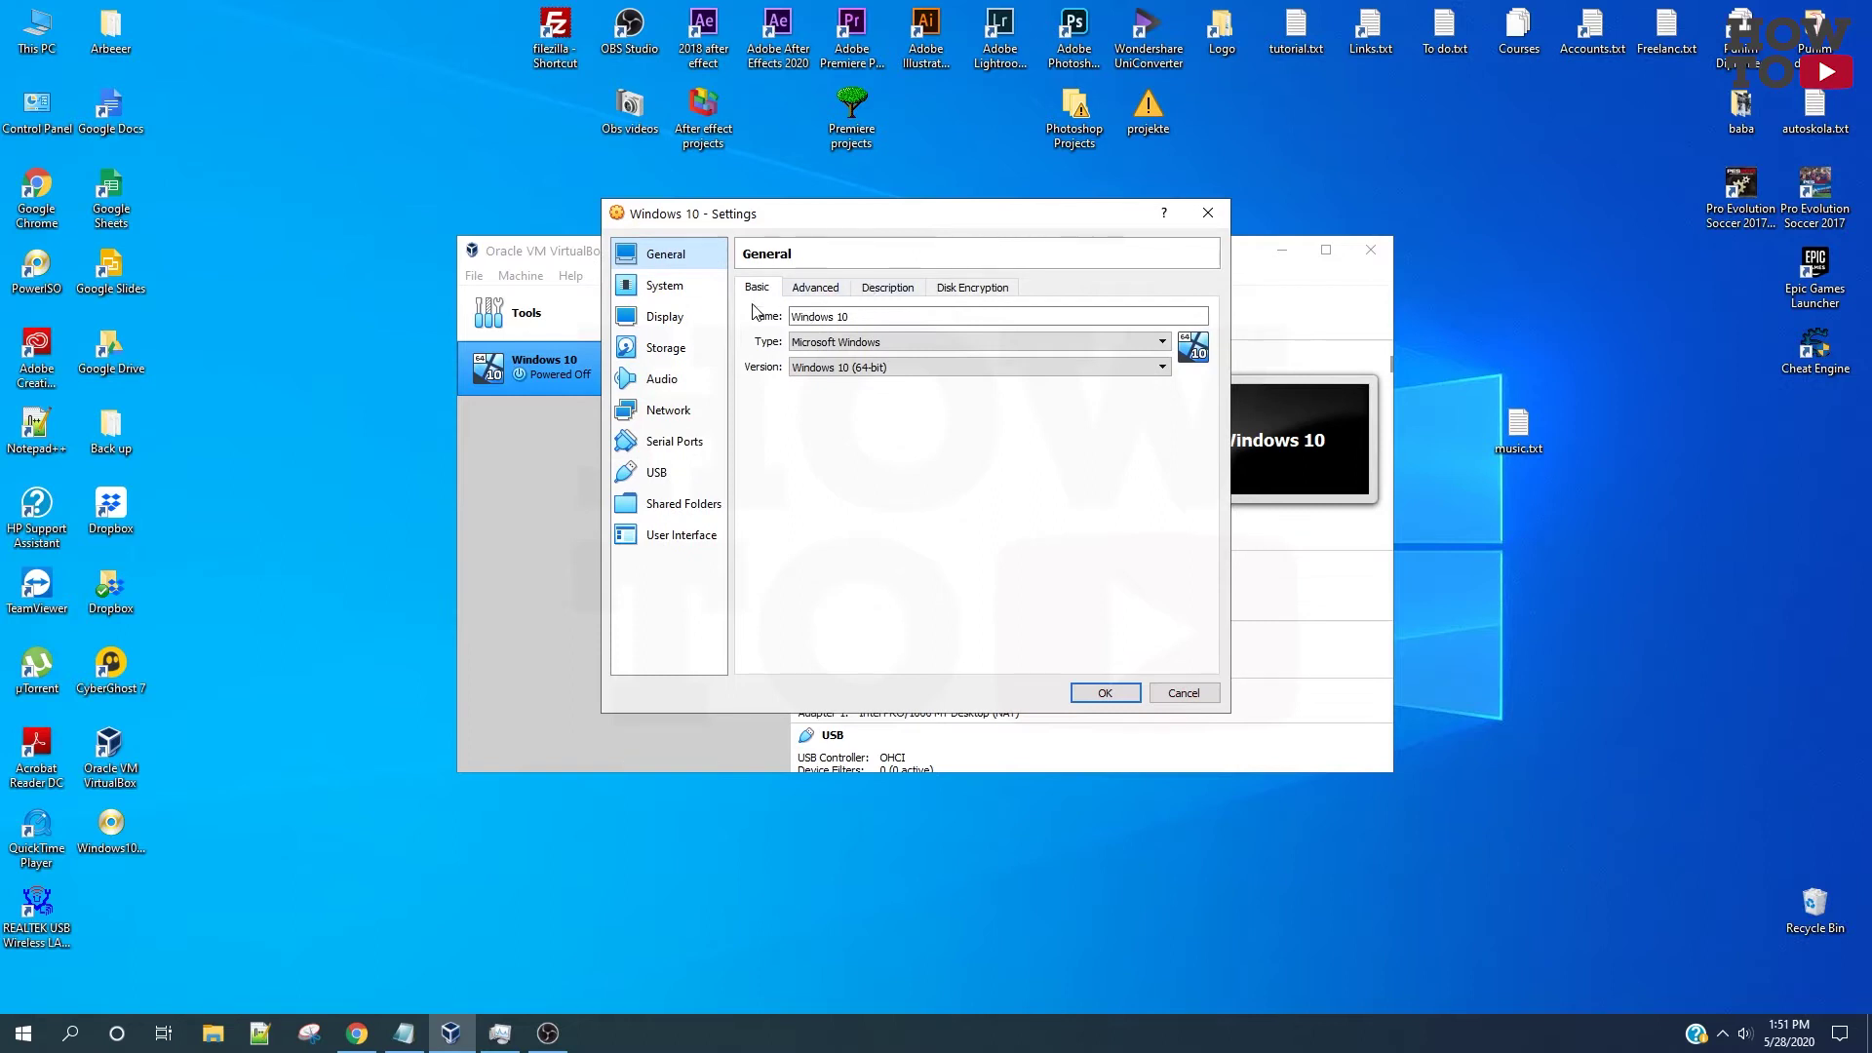
pyautogui.click(828, 296)
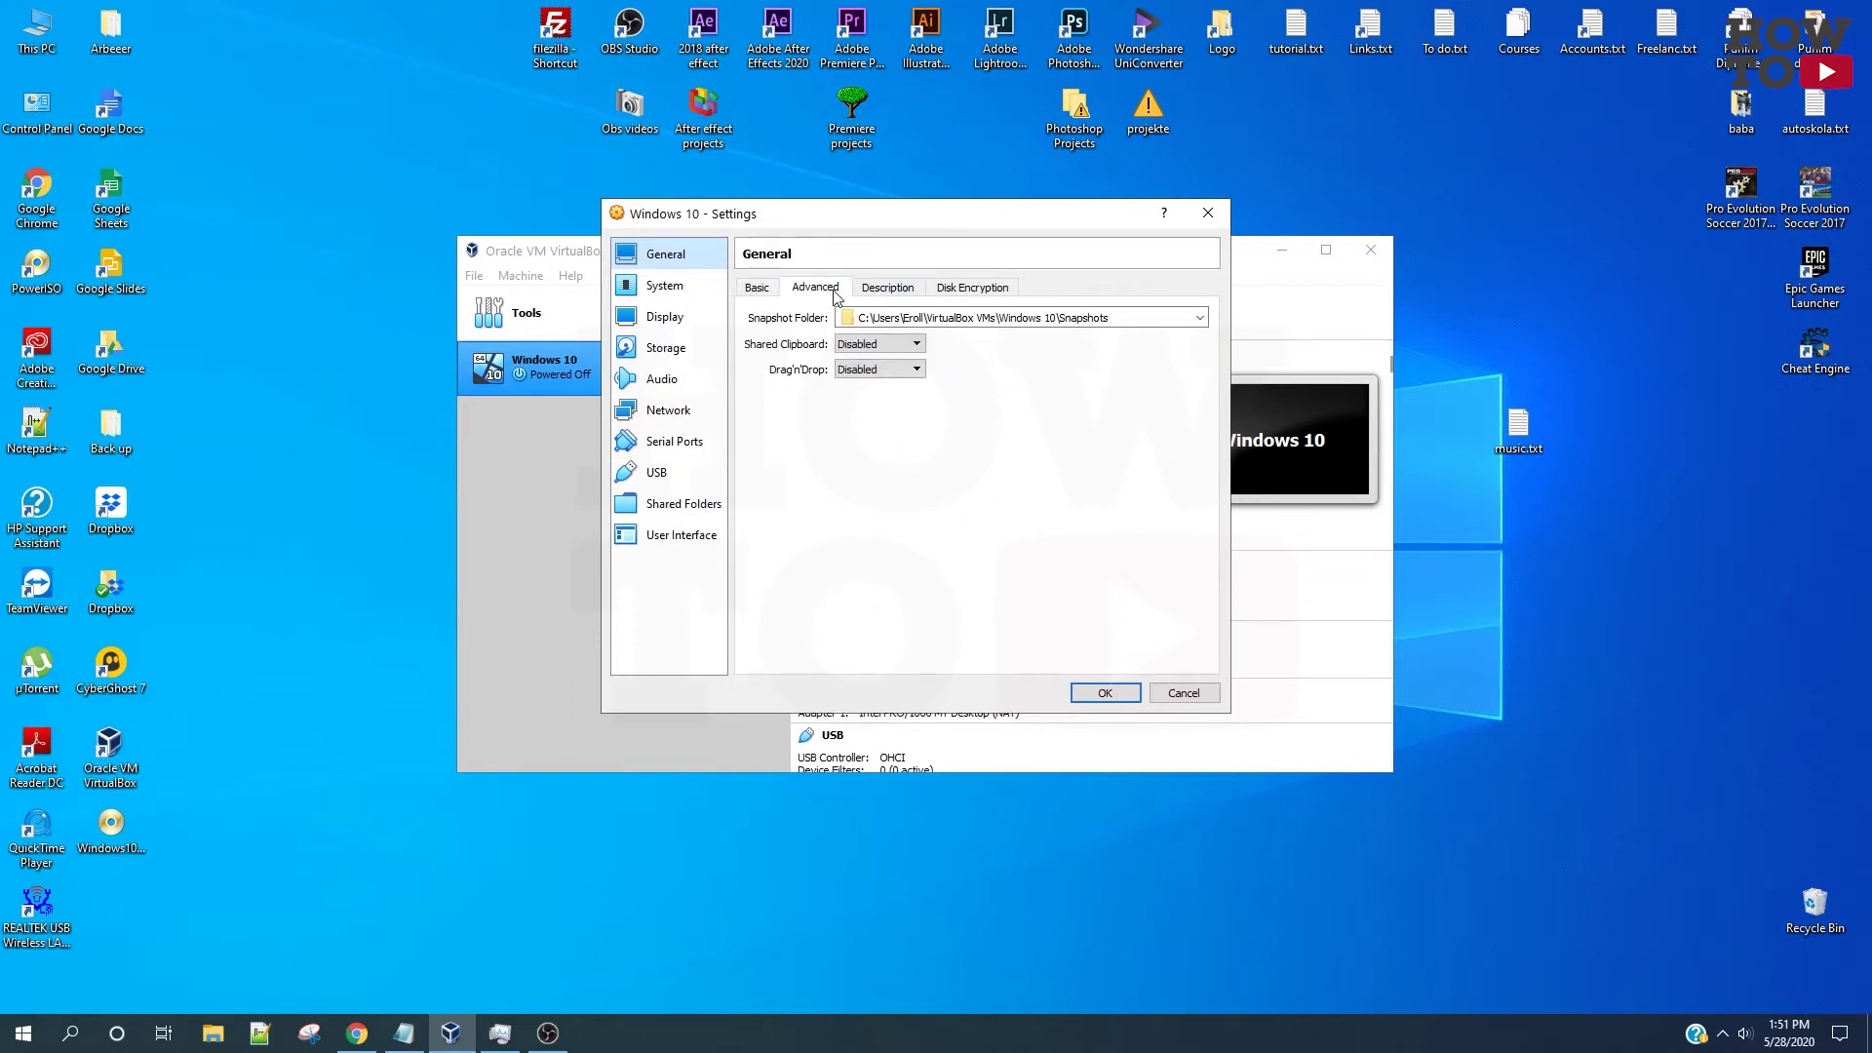
pyautogui.click(878, 288)
pyautogui.click(954, 287)
pyautogui.click(757, 288)
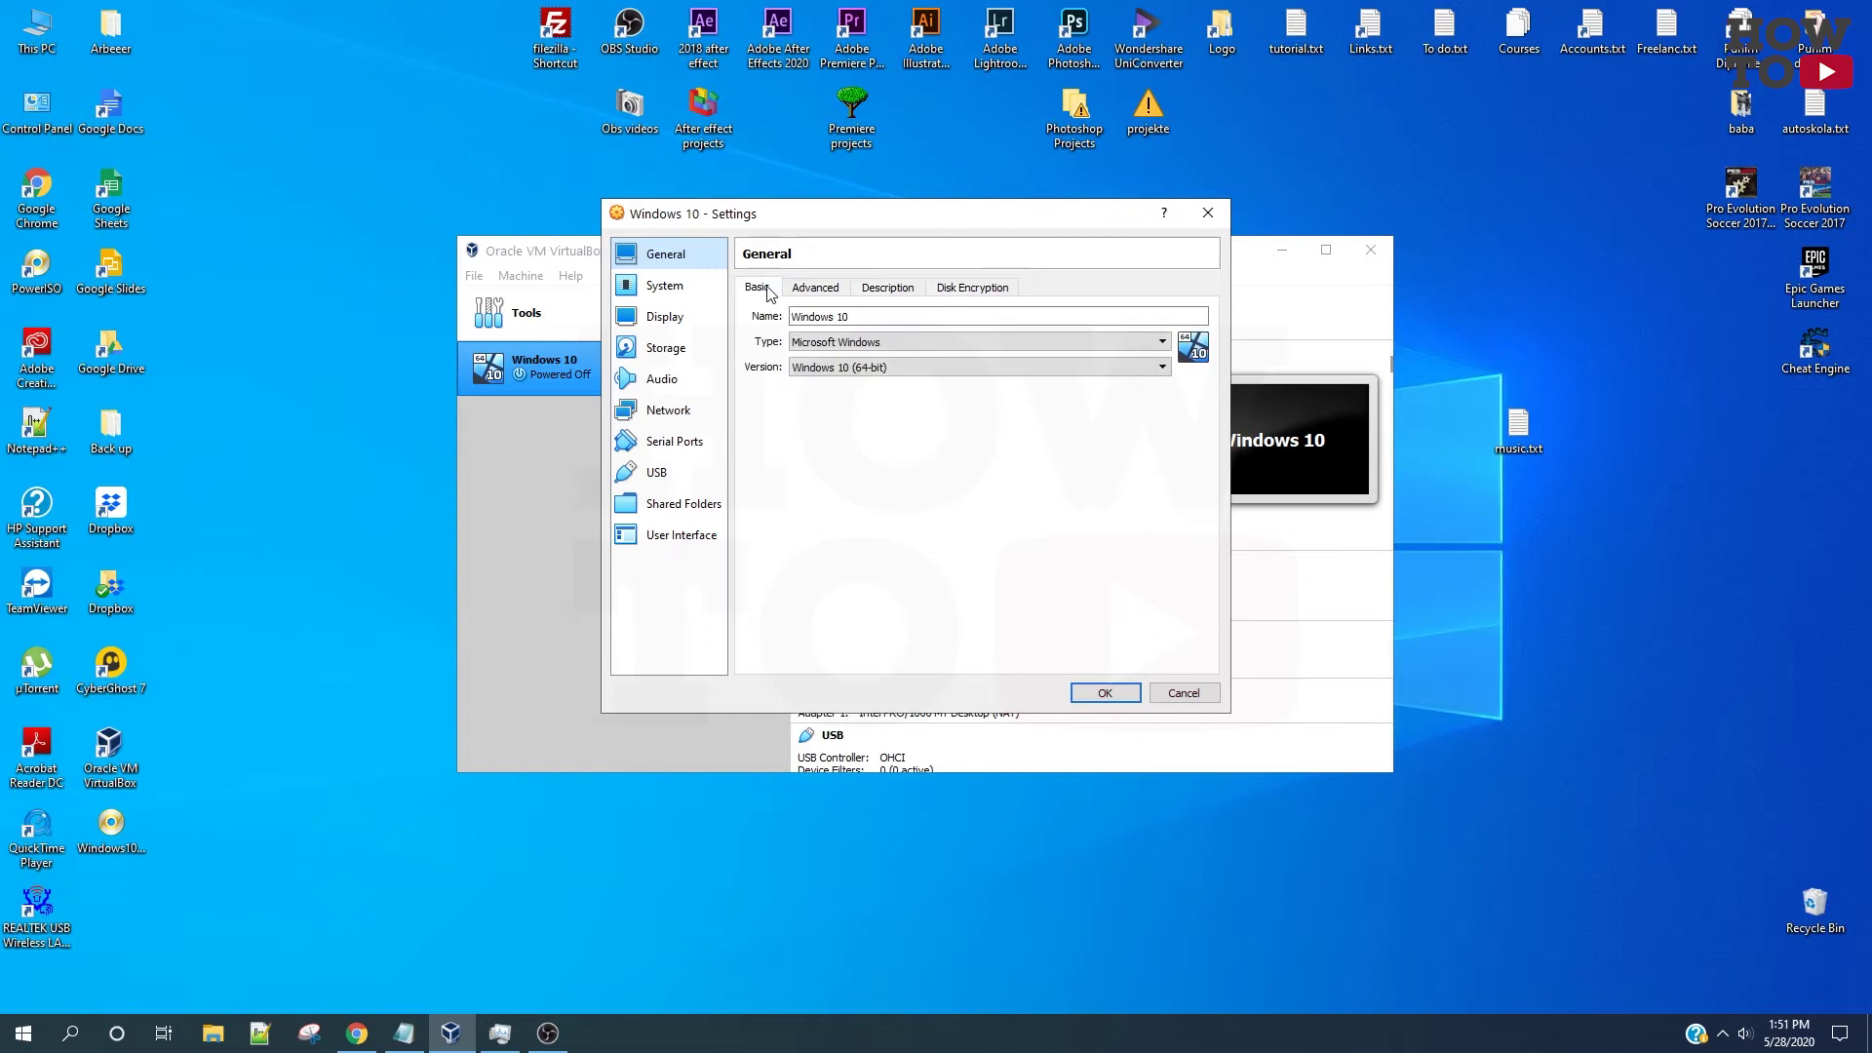
pyautogui.click(665, 285)
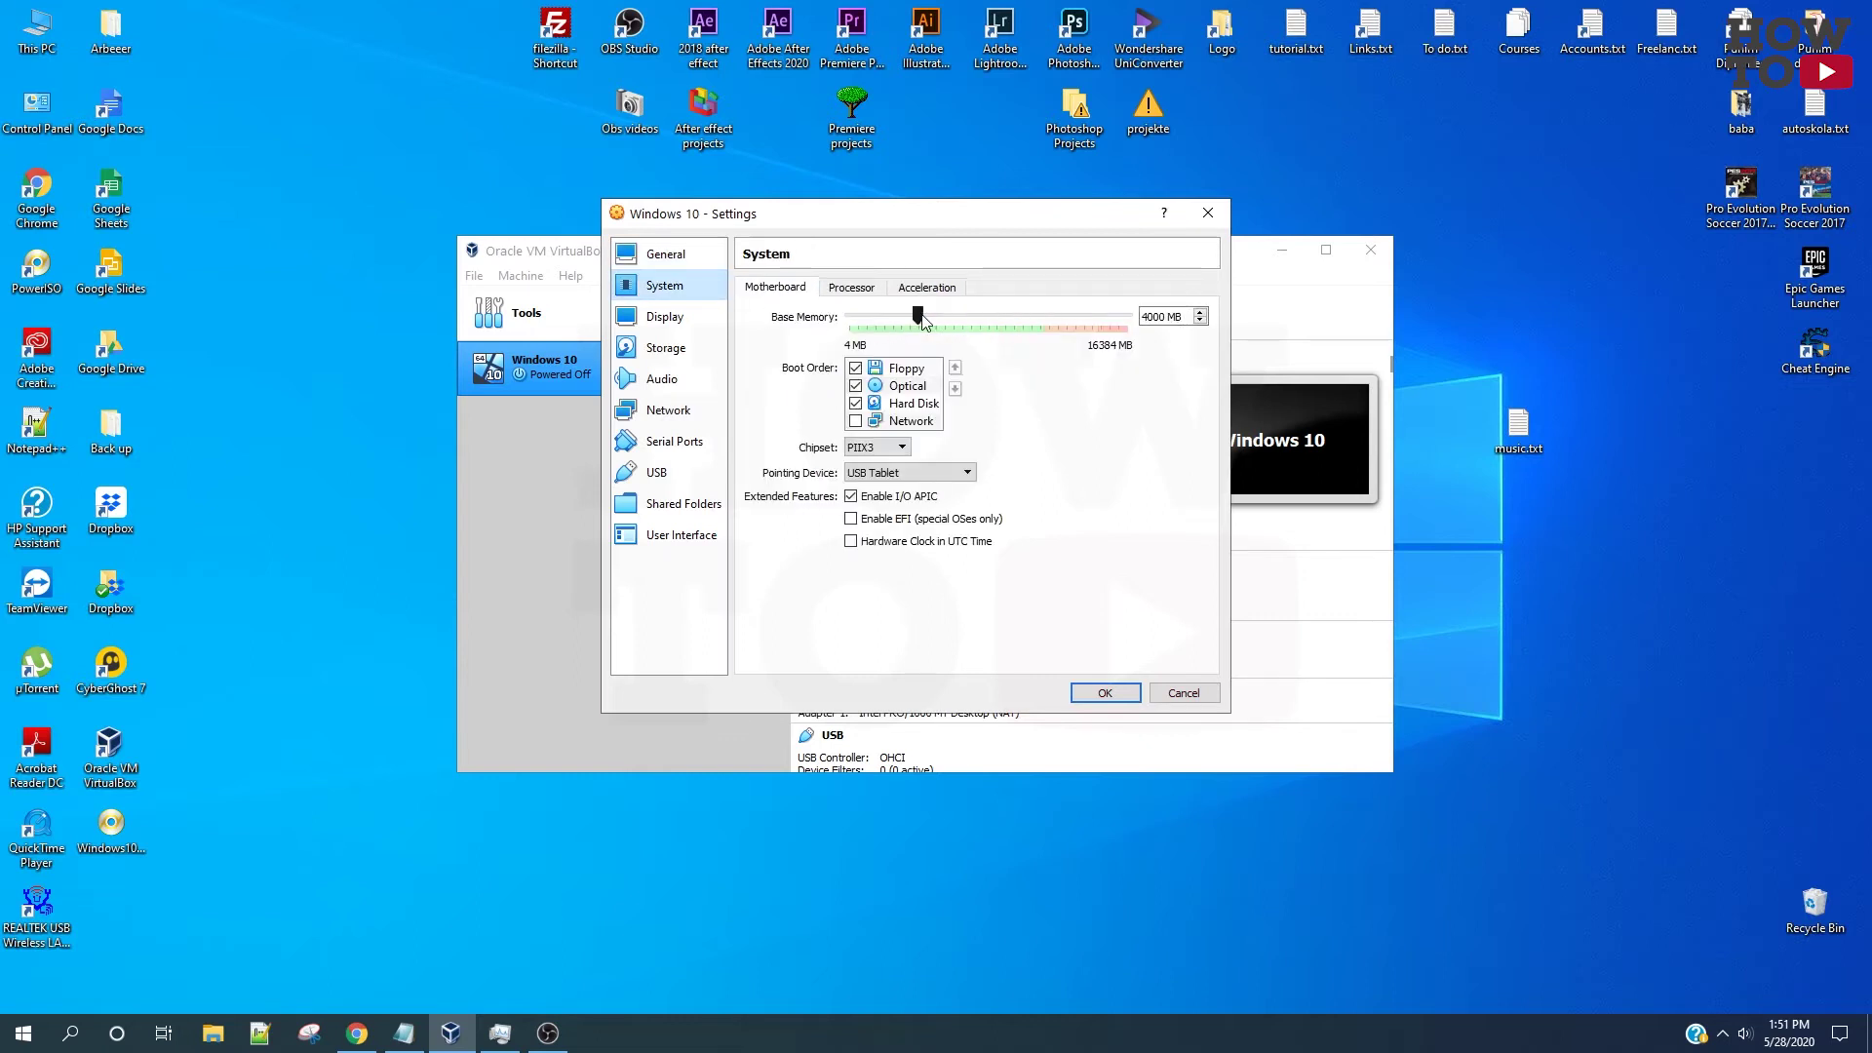
pyautogui.click(855, 368)
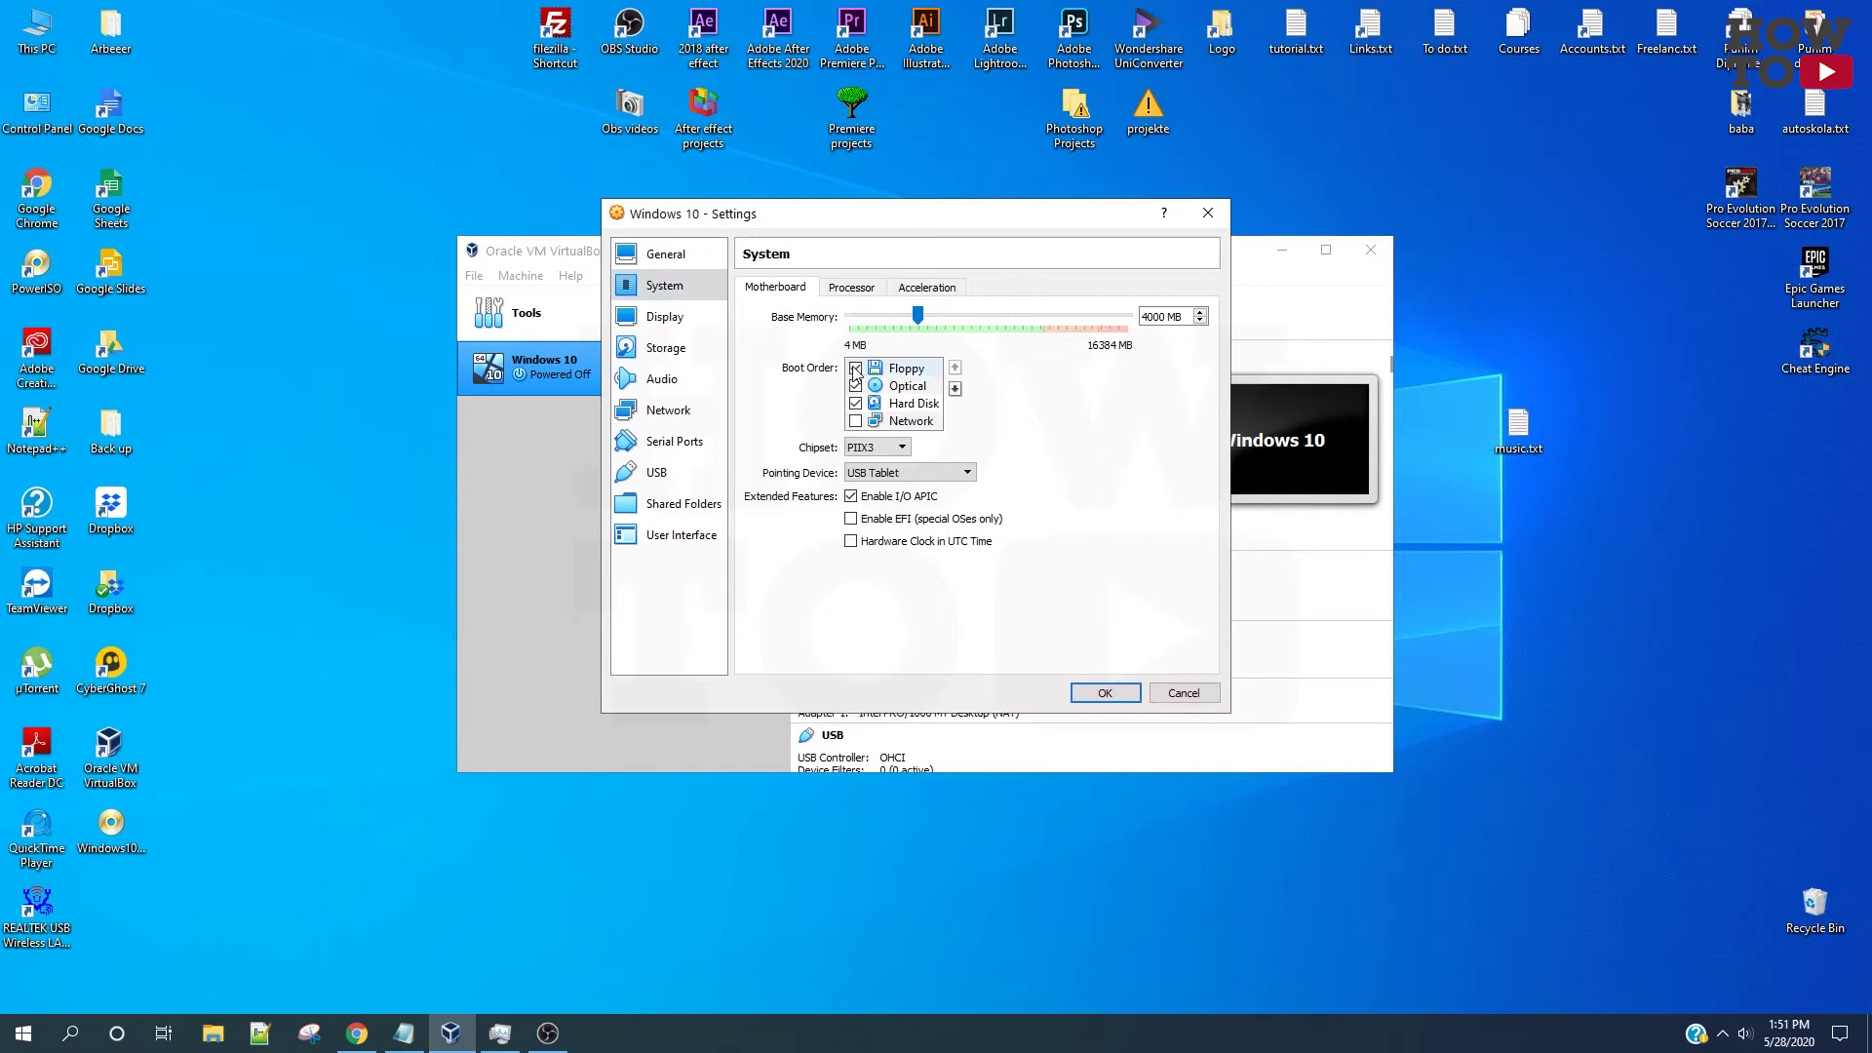
pyautogui.click(957, 389)
pyautogui.click(956, 390)
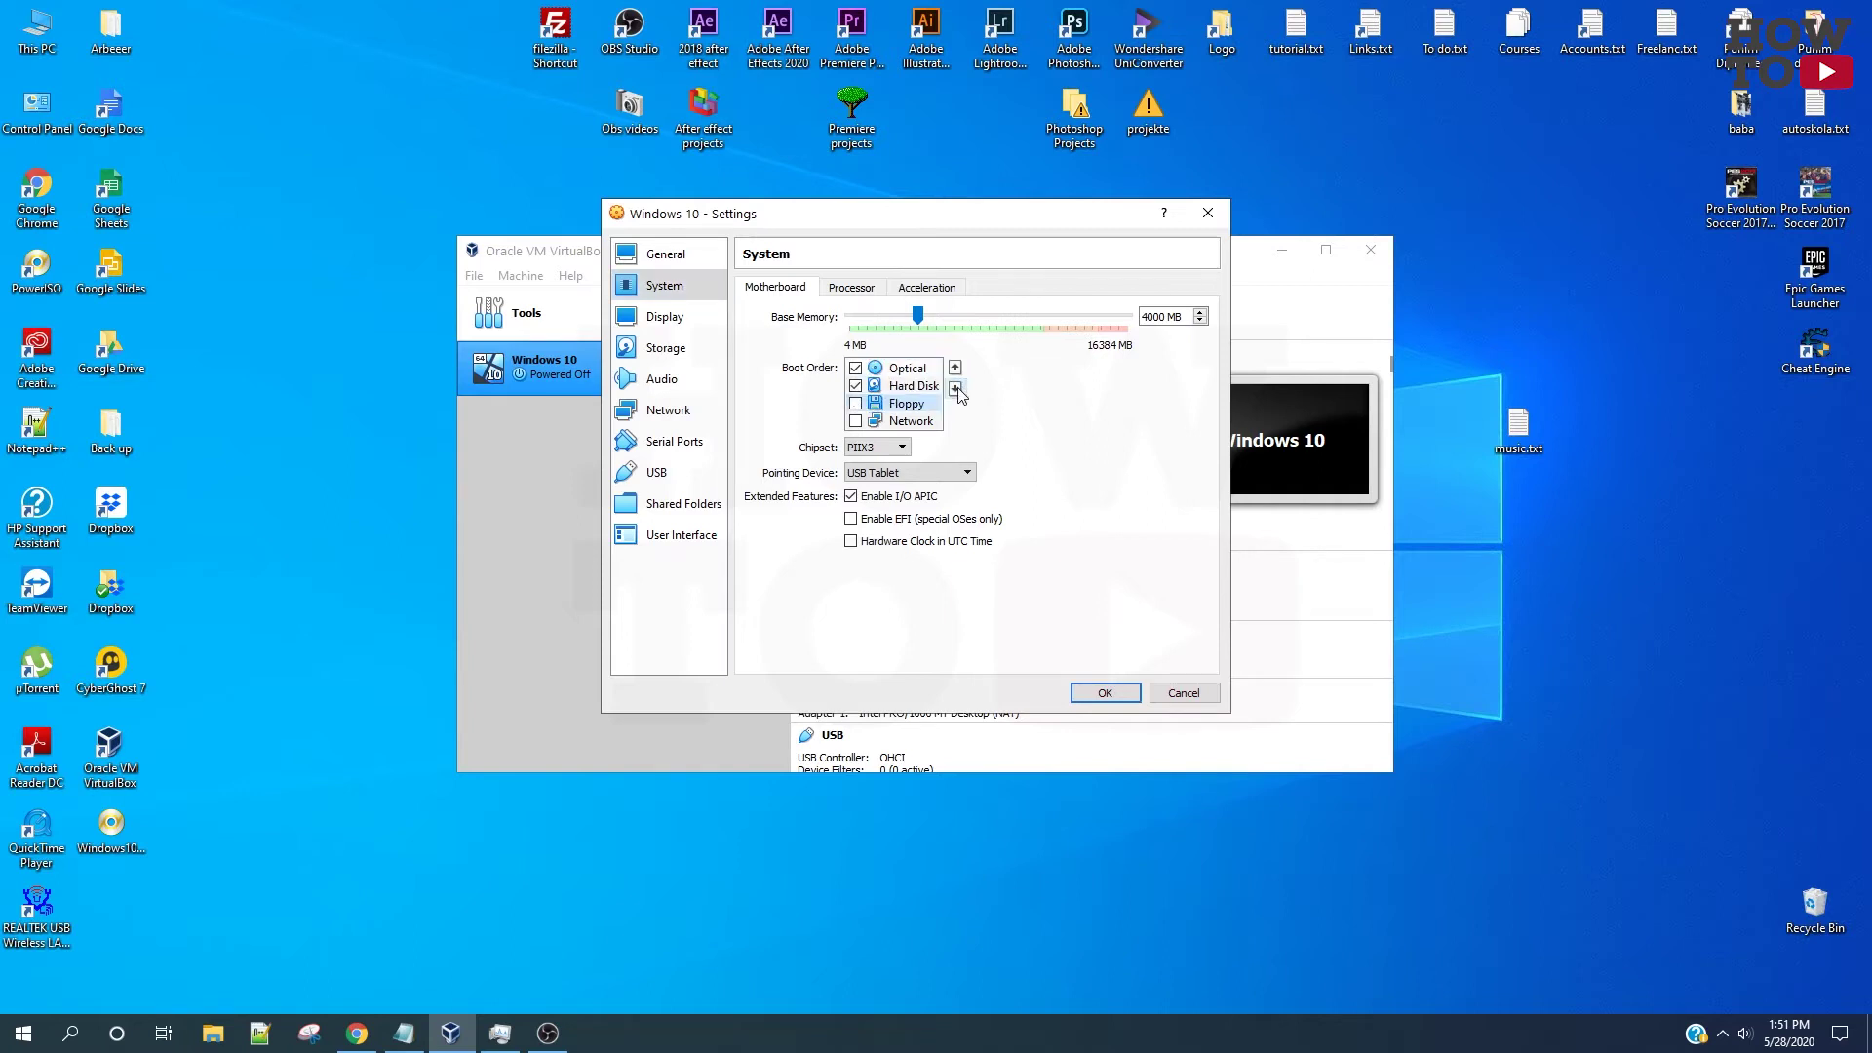
pyautogui.click(851, 519)
# - Enable 3D acceleration in the machine's display settings
pyautogui.click(666, 315)
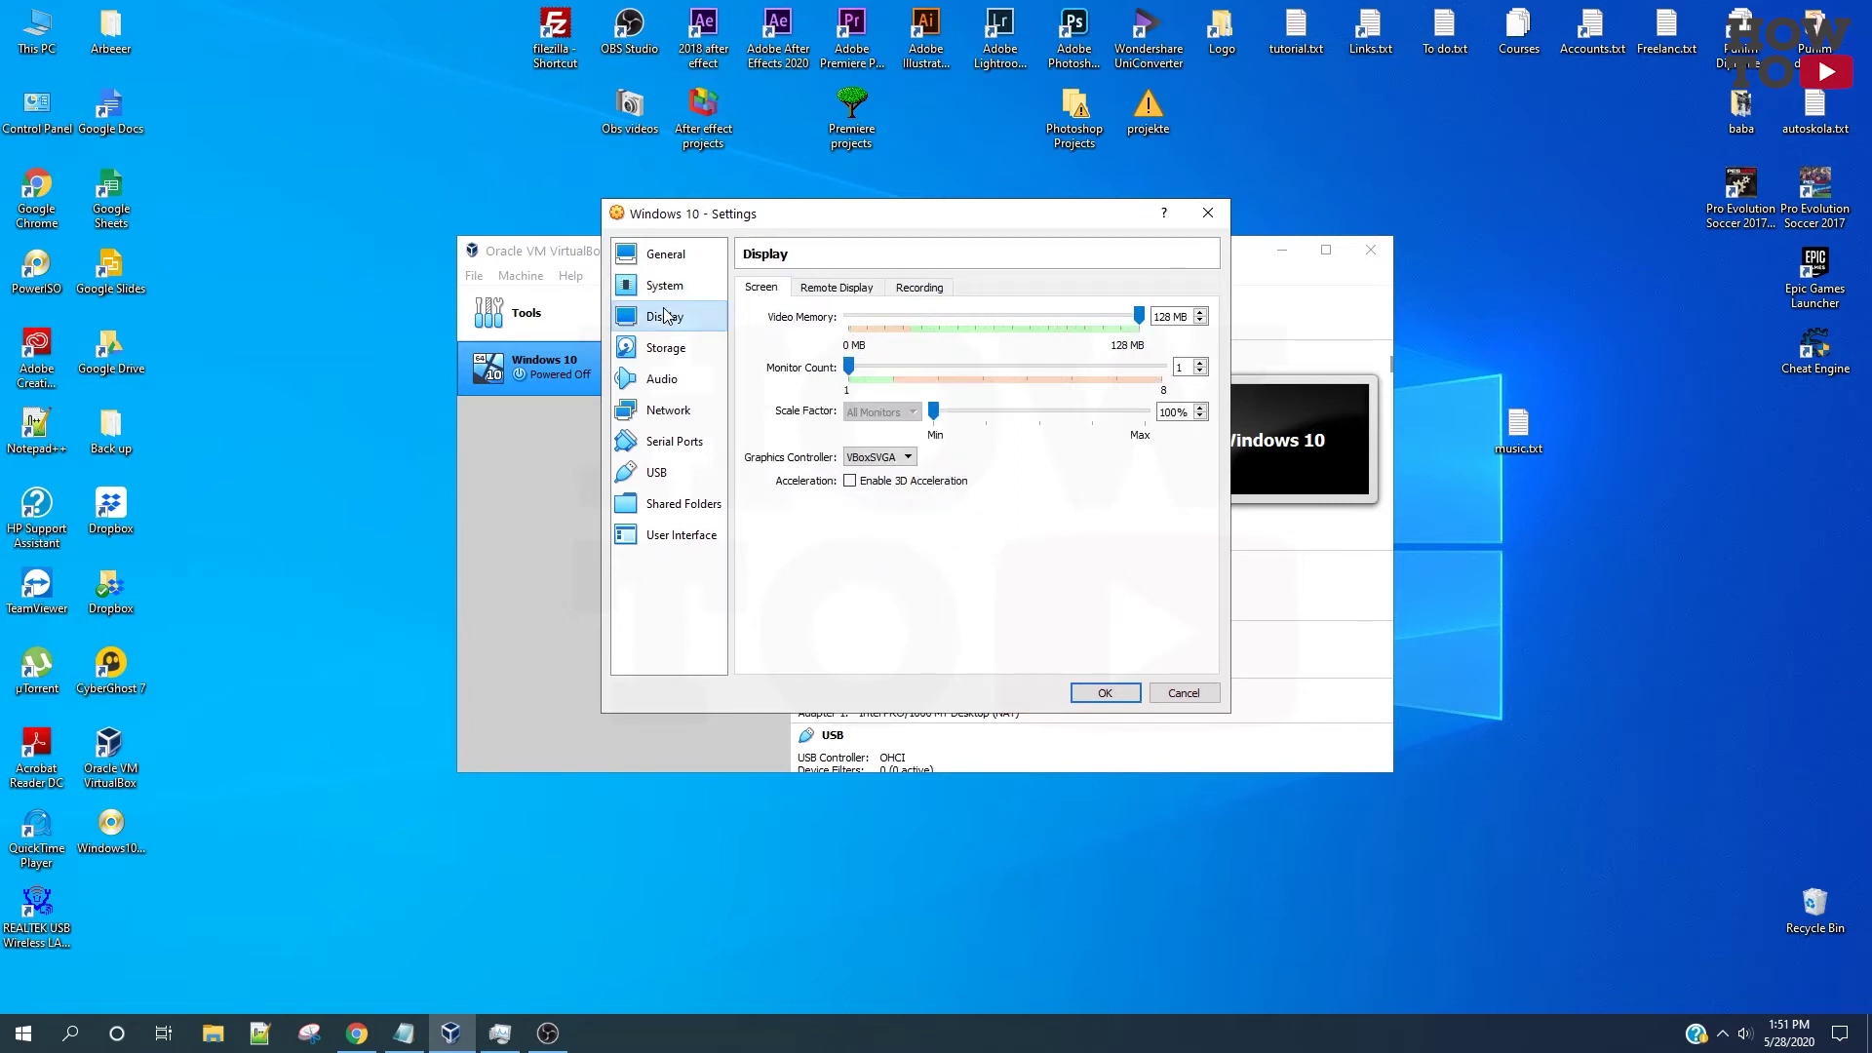
pyautogui.click(851, 481)
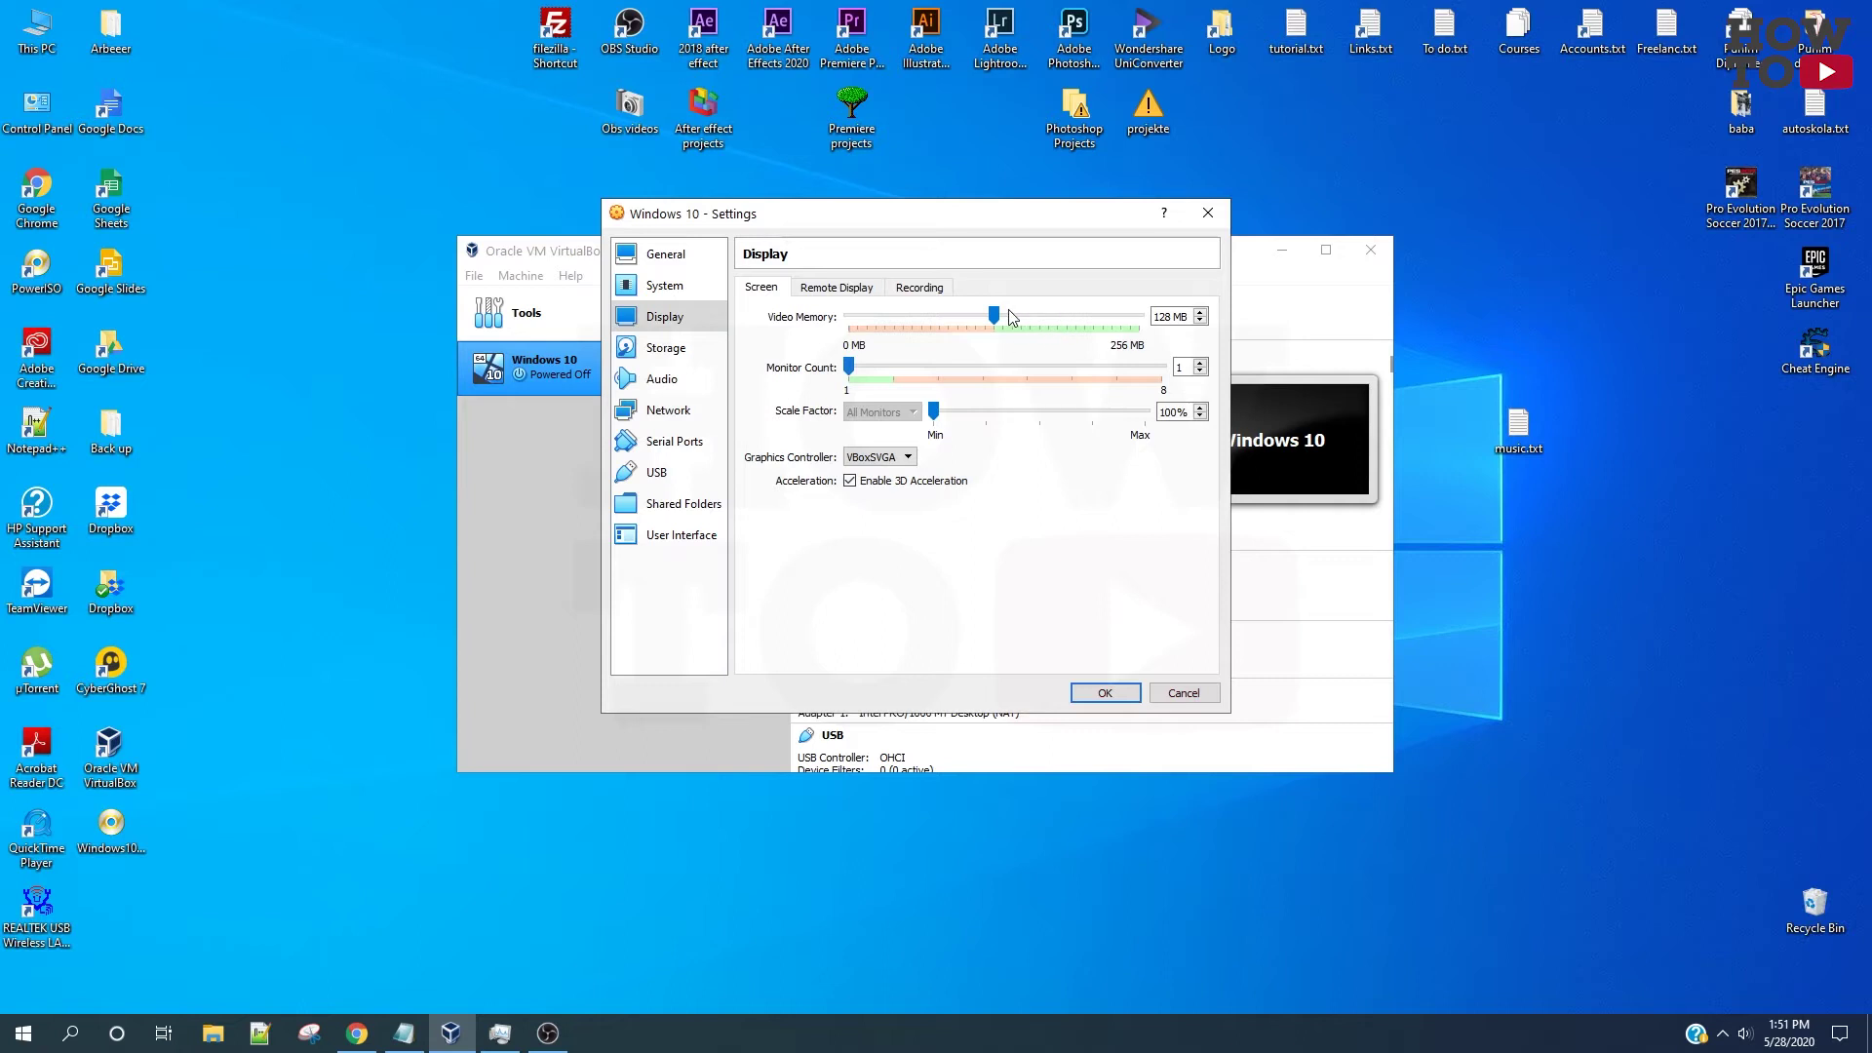
pyautogui.click(853, 482)
pyautogui.click(854, 481)
# - Set the machine's processor count to 8 and enable PAE/NX in the system settings
pyautogui.click(676, 347)
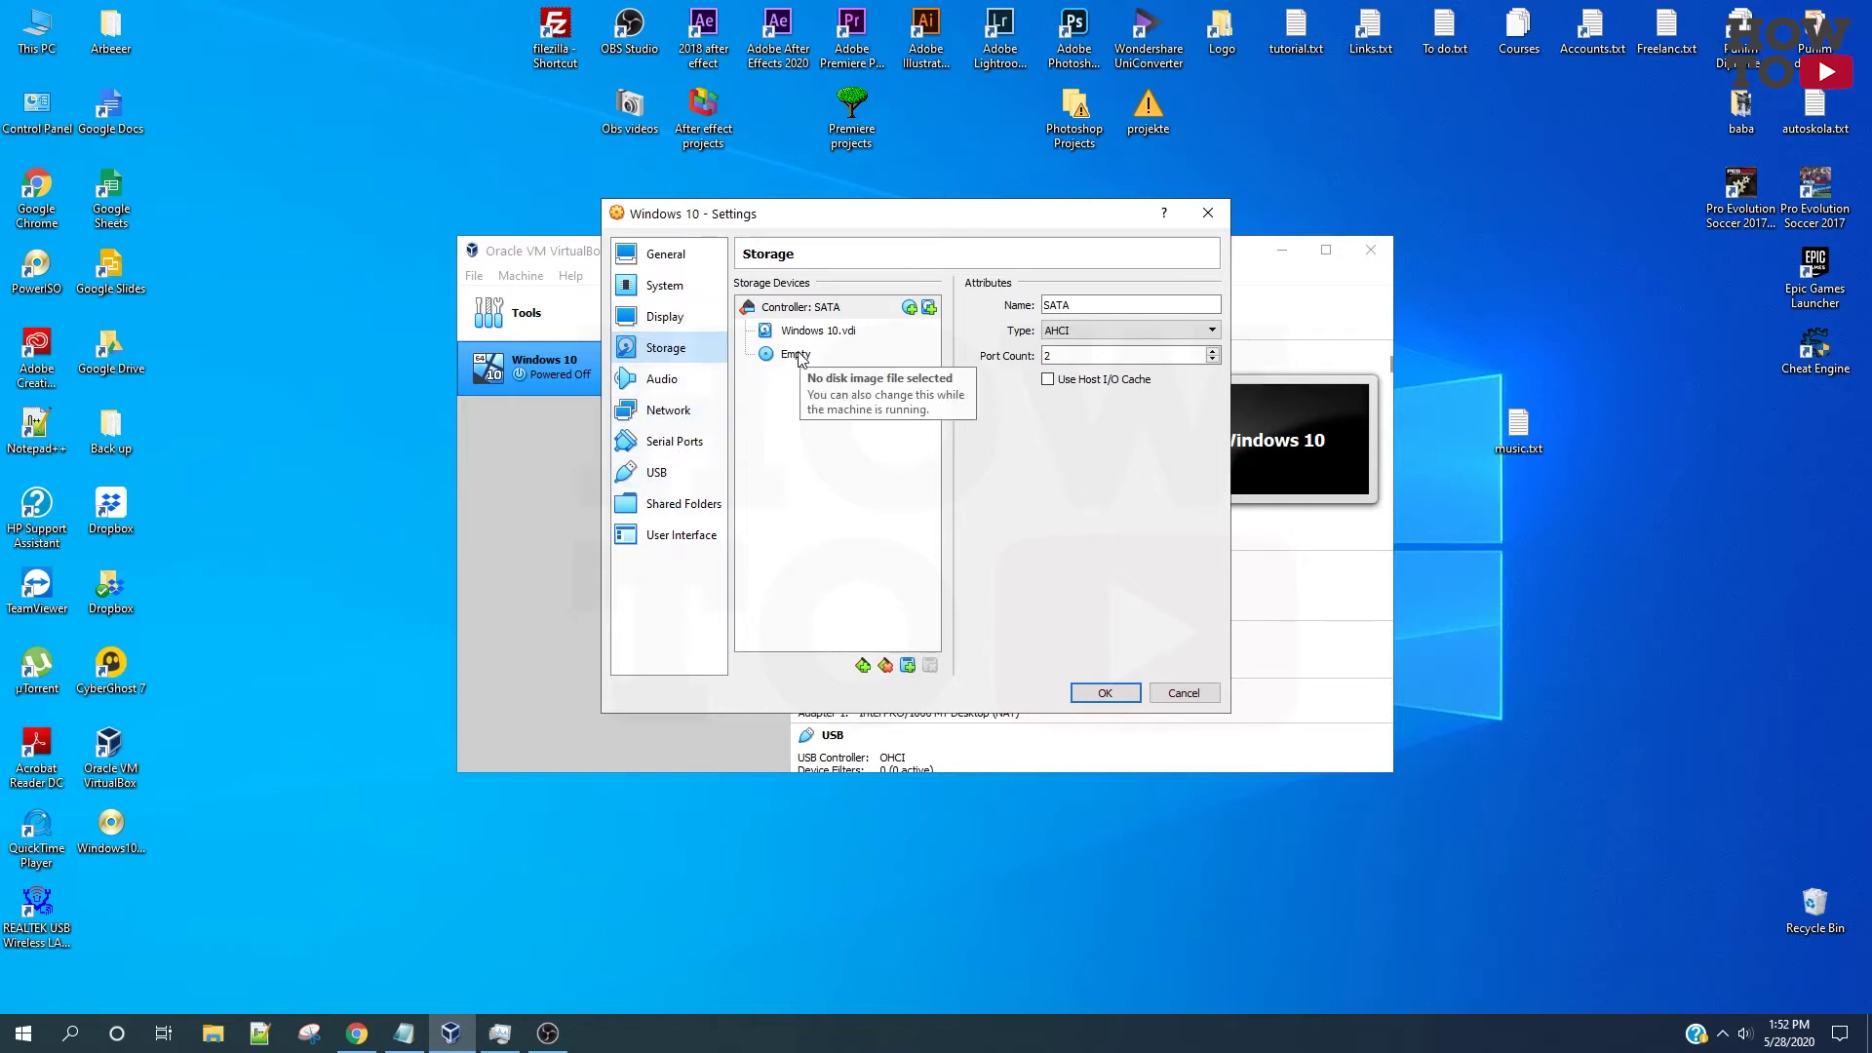
pyautogui.click(667, 319)
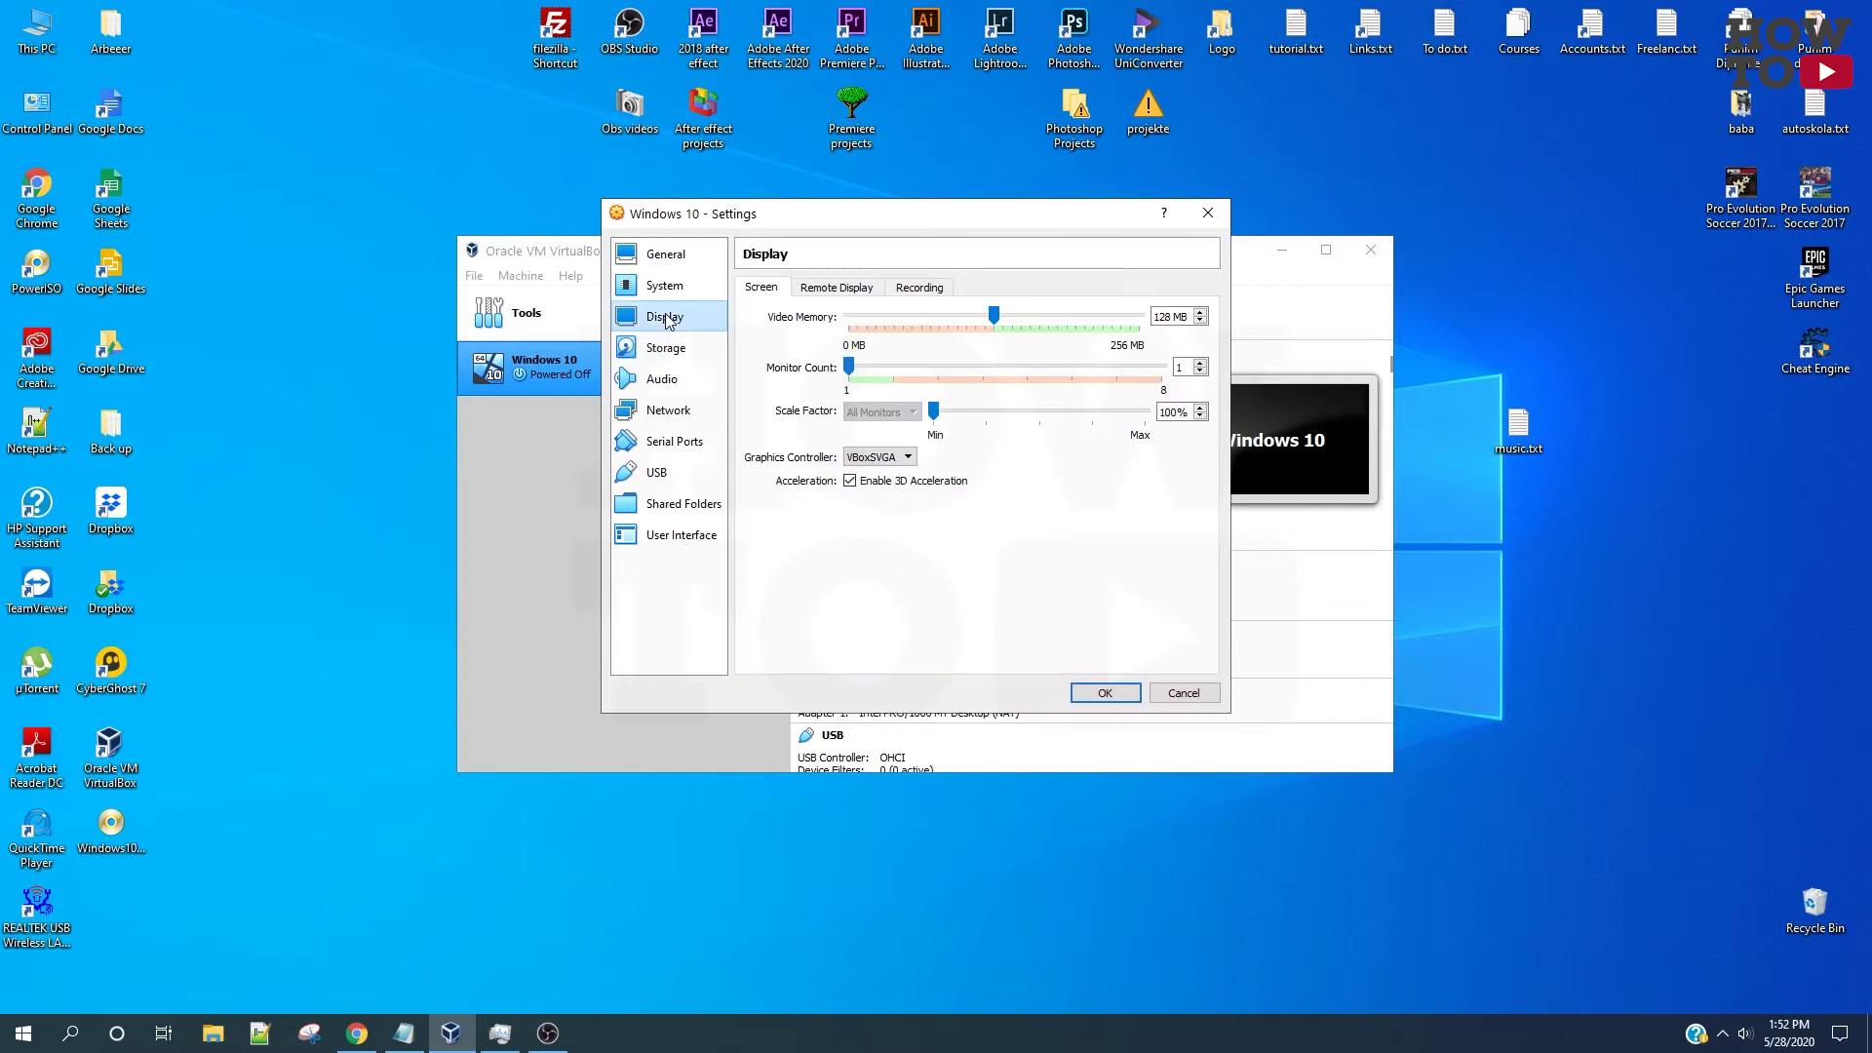
pyautogui.click(672, 290)
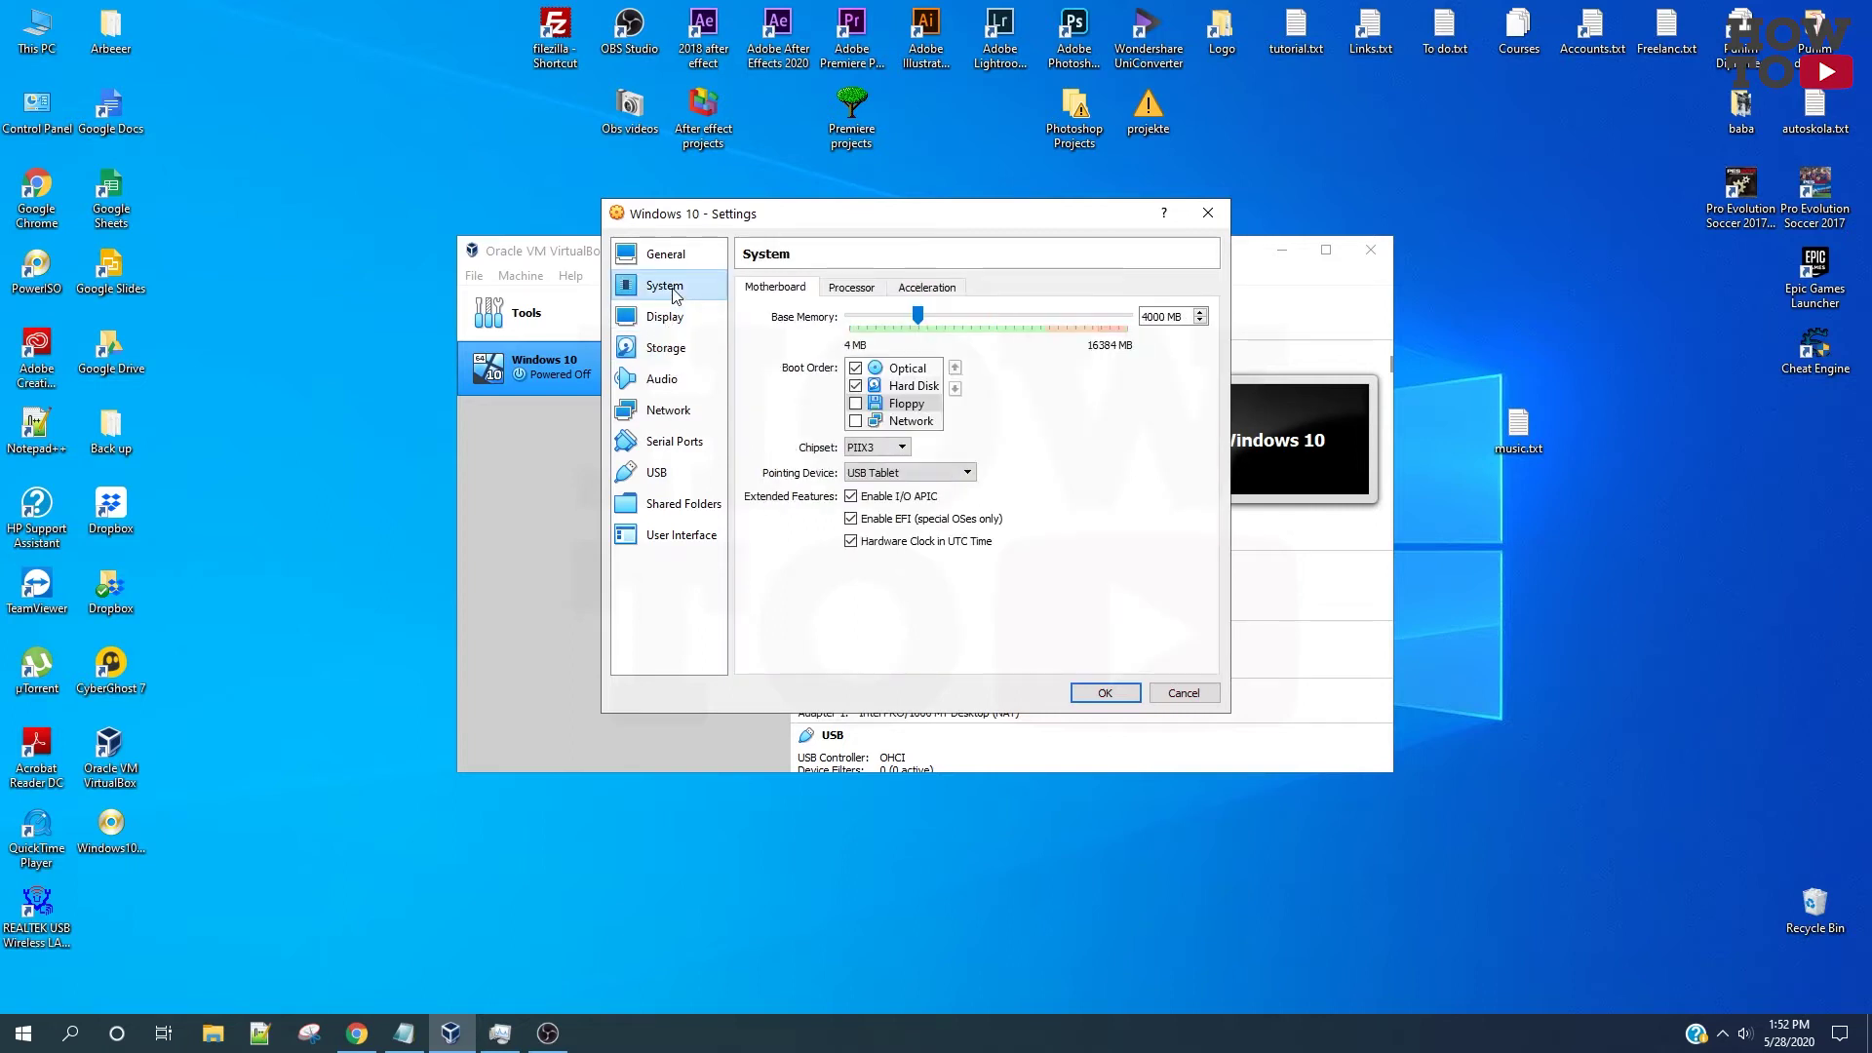
pyautogui.click(851, 288)
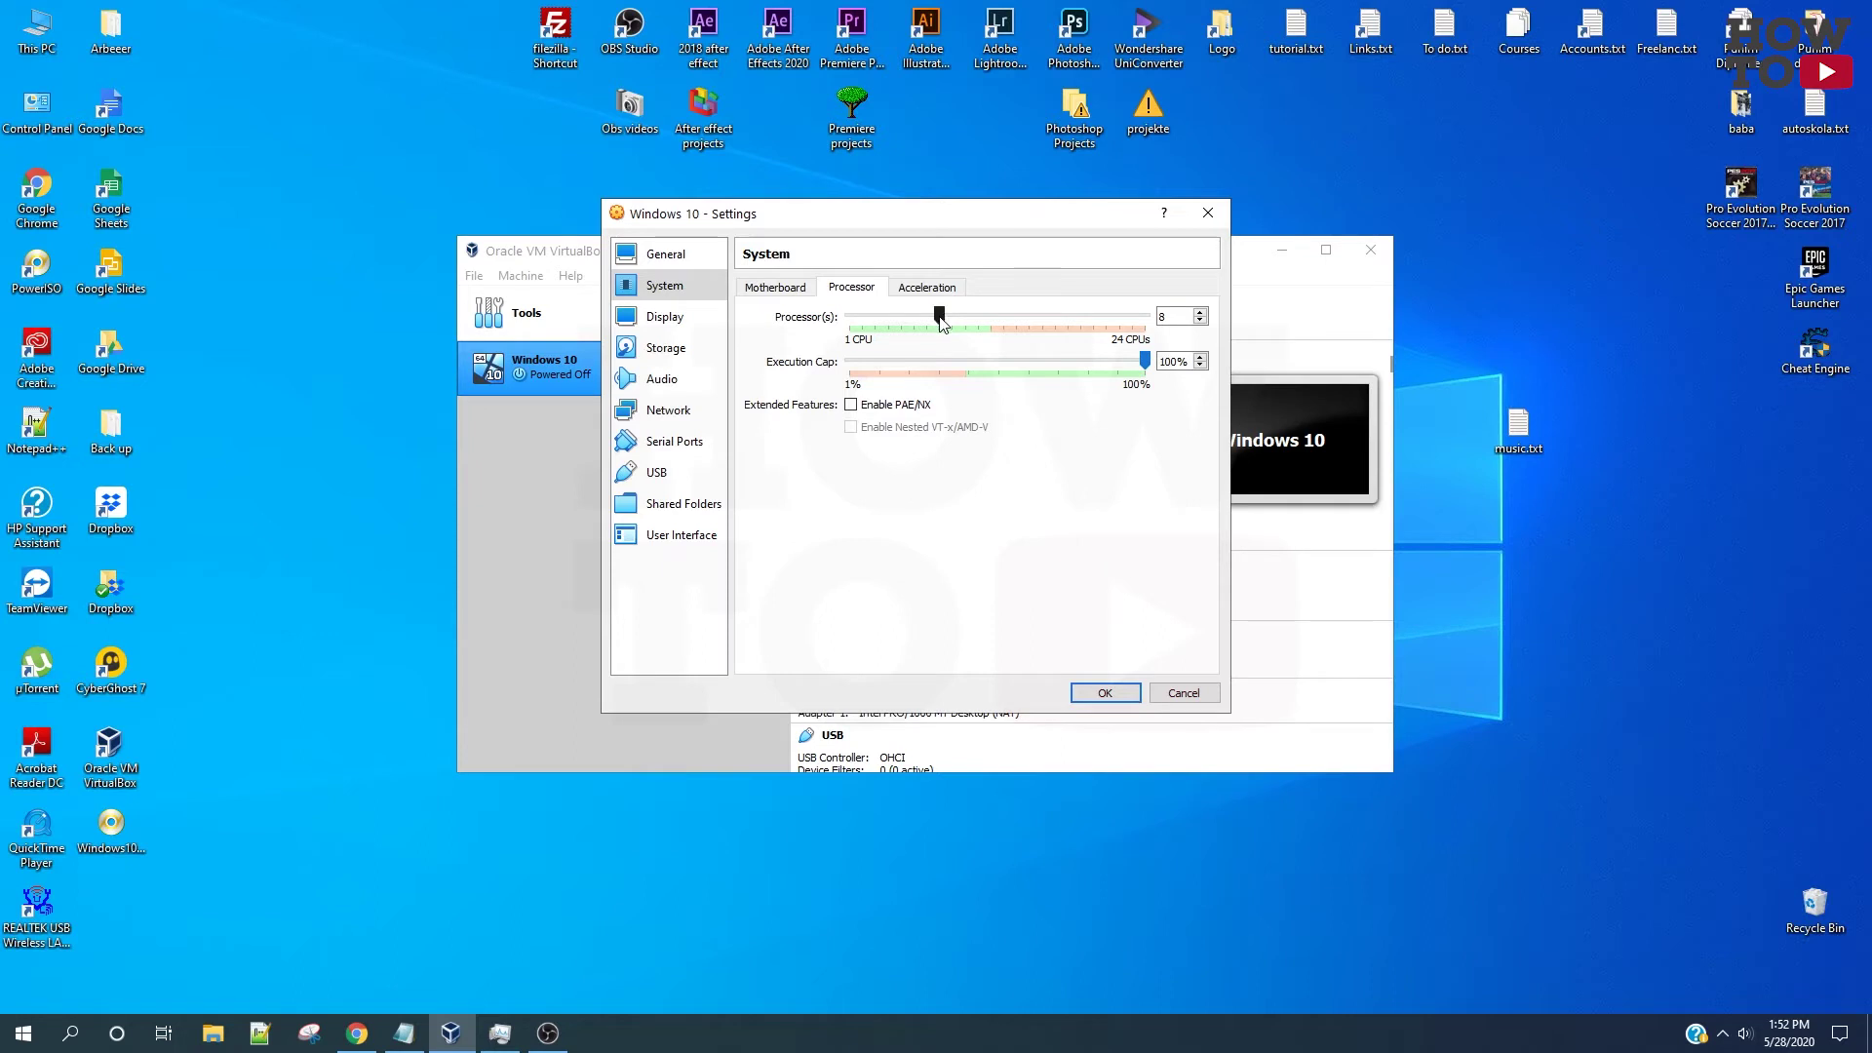
pyautogui.click(921, 291)
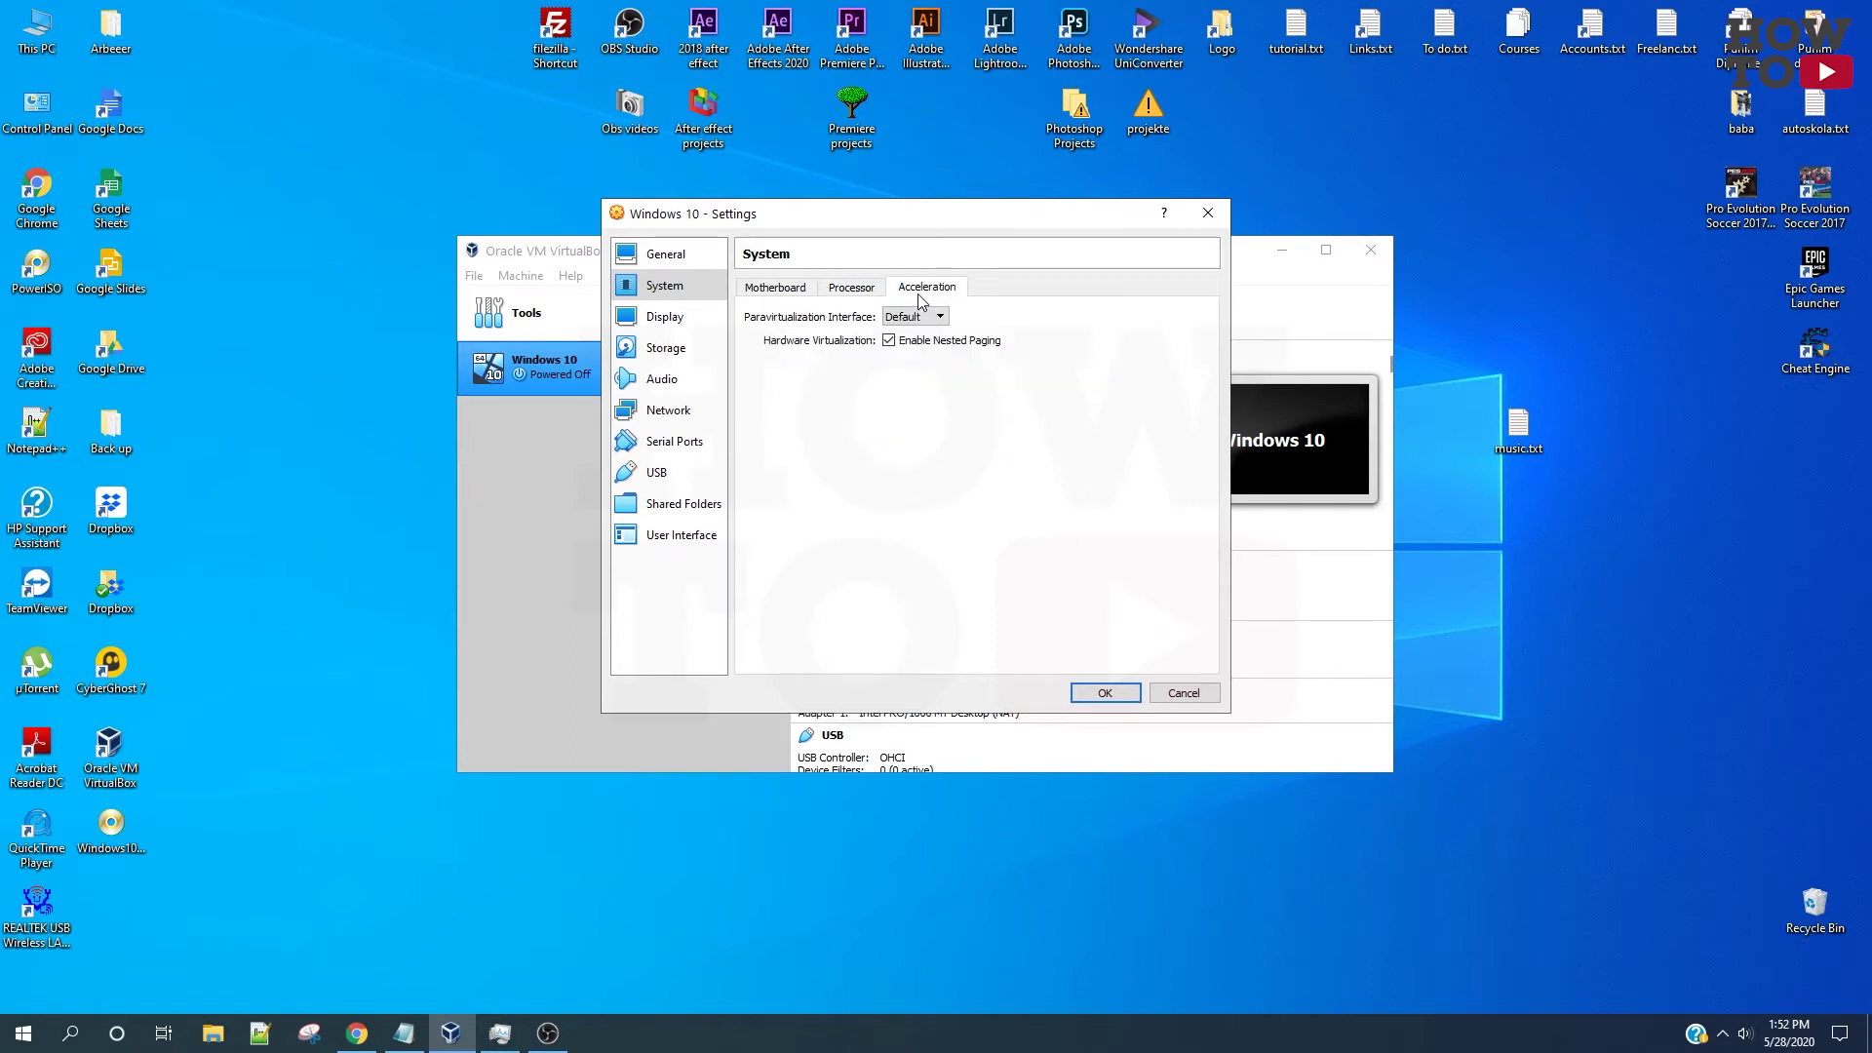
pyautogui.click(860, 290)
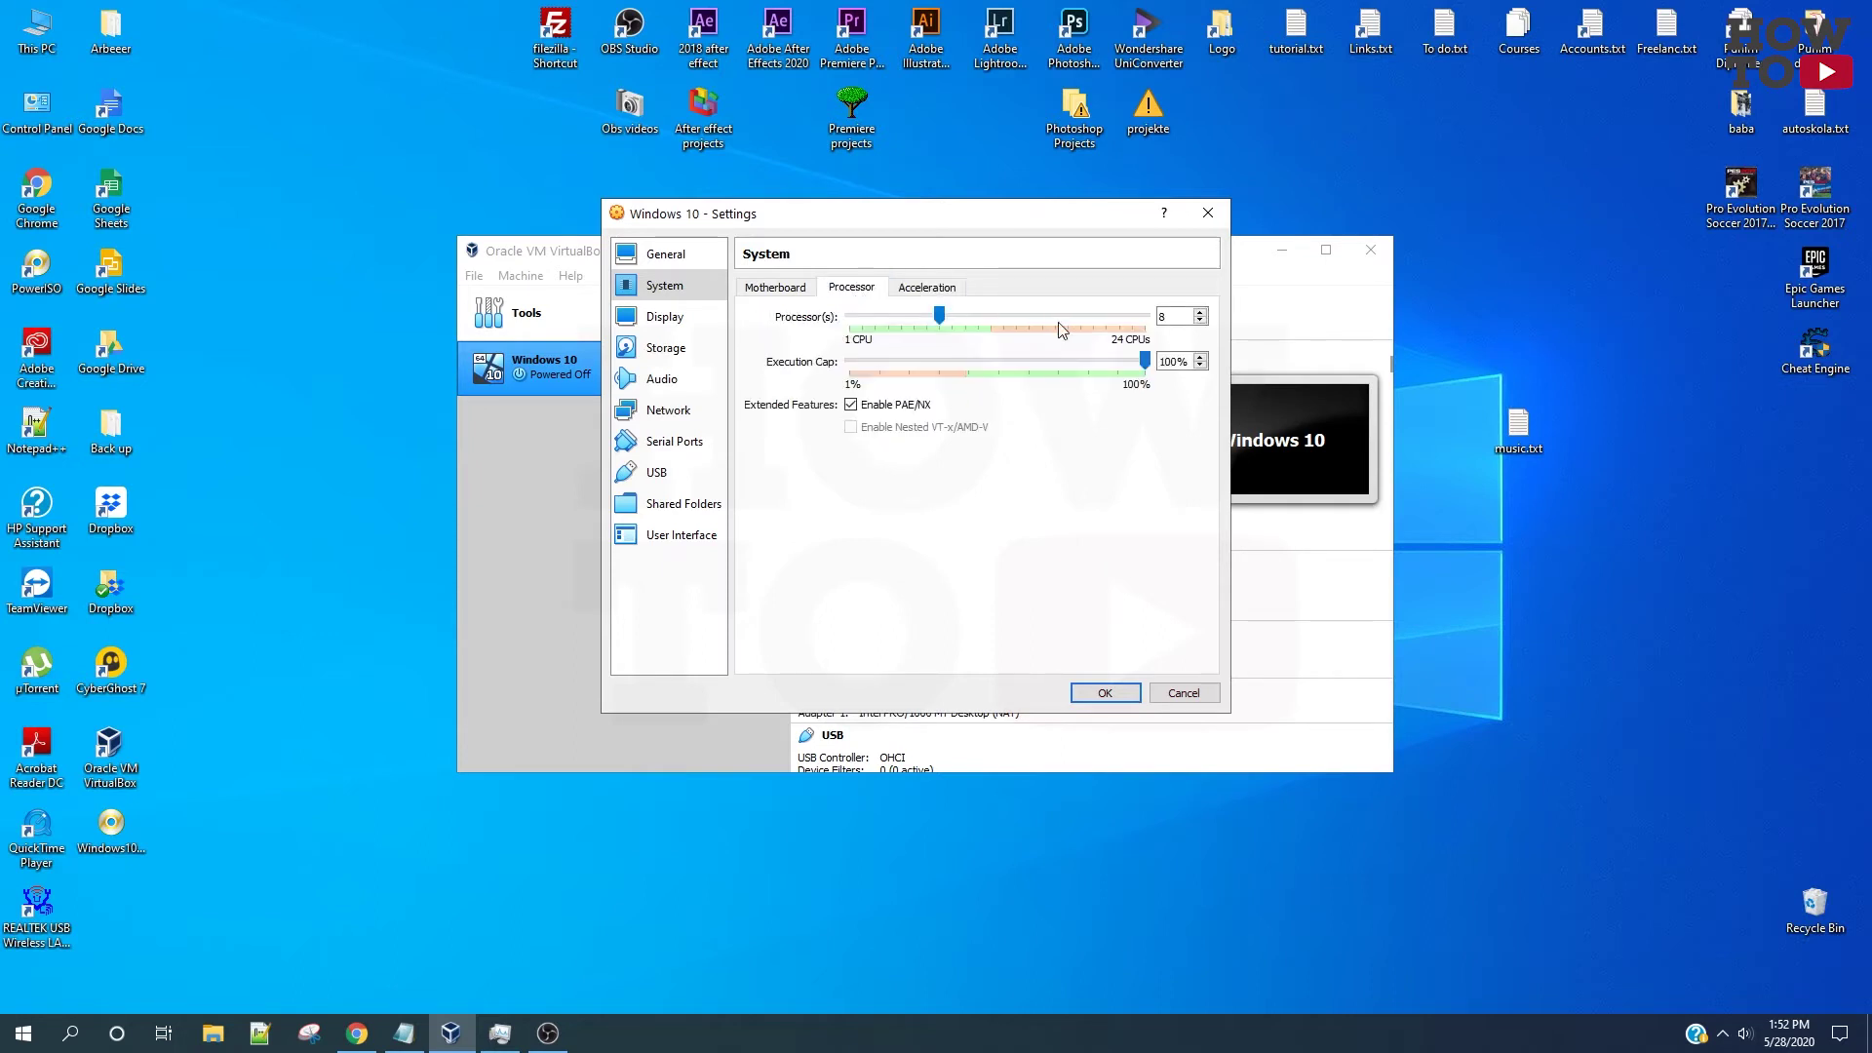
pyautogui.moveTo(938, 318)
pyautogui.mouseDown()
pyautogui.moveTo(1134, 322)
pyautogui.moveTo(941, 331)
pyautogui.mouseUp()
# - Review the remote display, recording and screen options in the machine's display settings
pyautogui.click(665, 317)
pyautogui.click(851, 293)
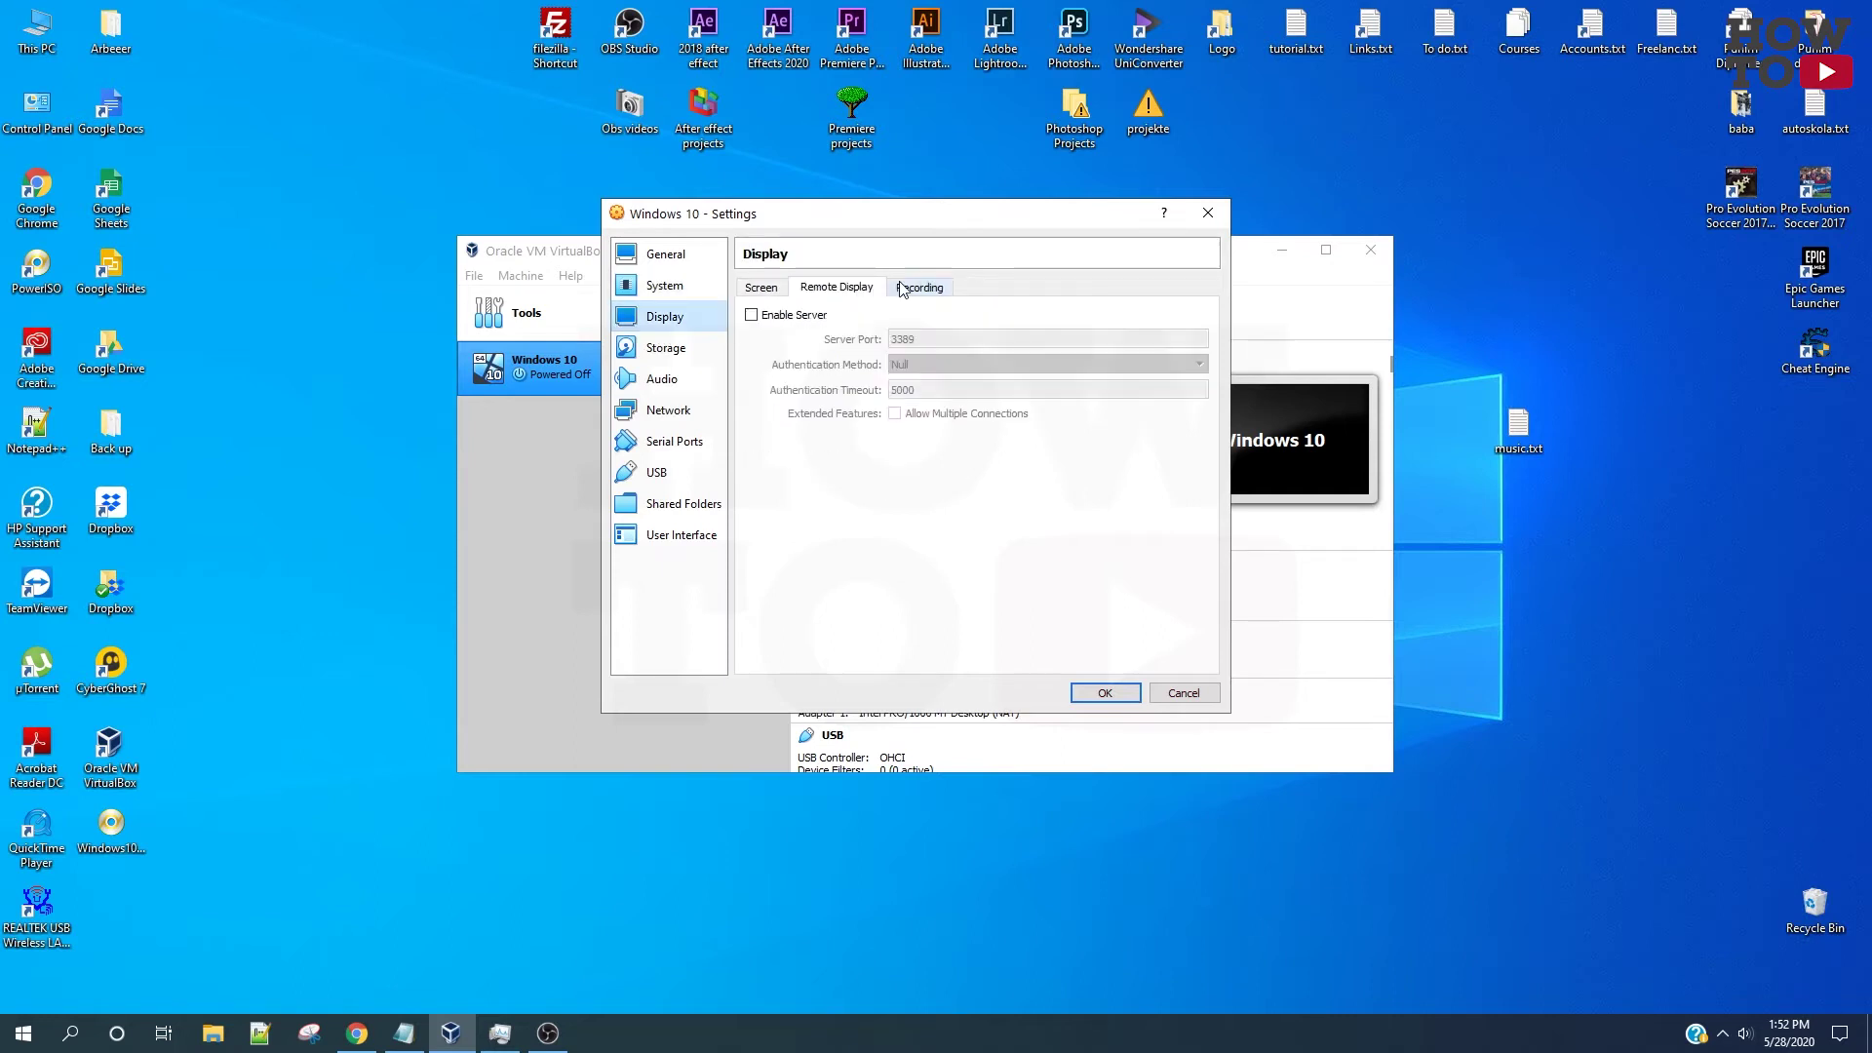
pyautogui.click(907, 290)
pyautogui.click(763, 291)
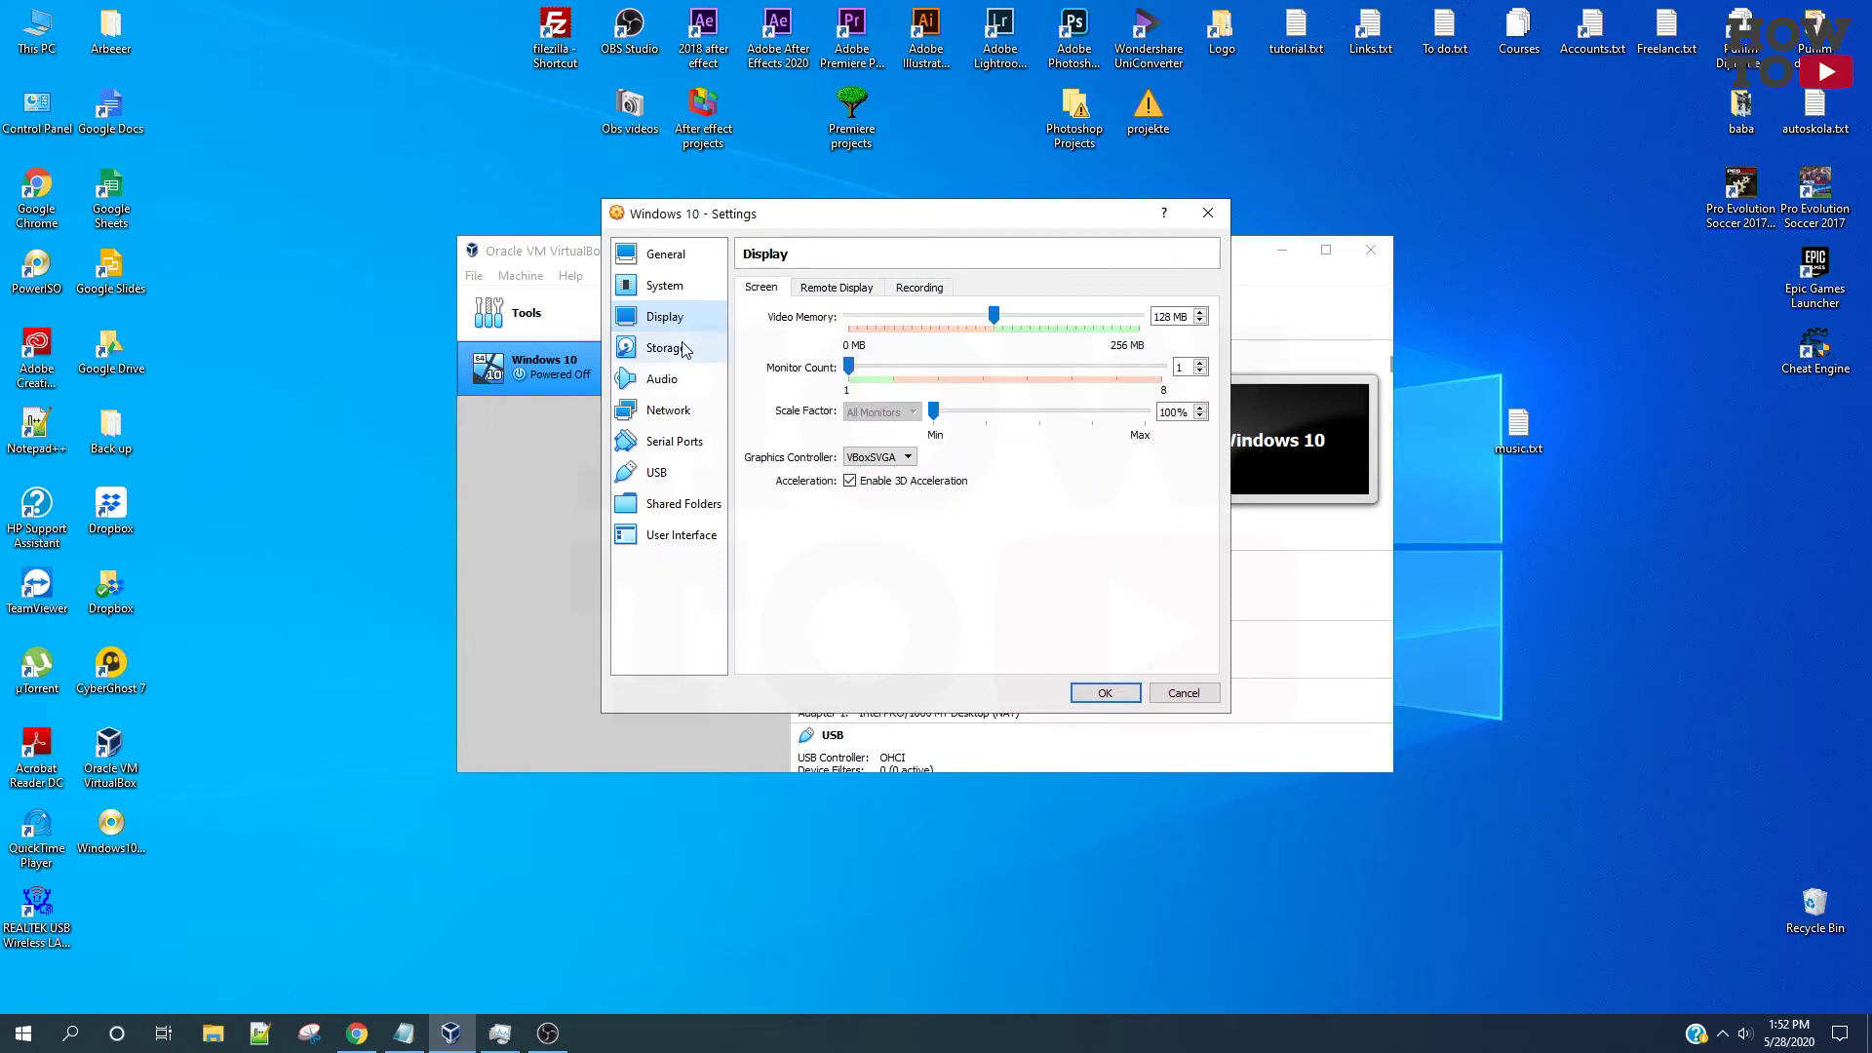
# - Attach the Windows10.iso image from the Desktop to the machine's empty SATA optical drive
pyautogui.click(683, 348)
pyautogui.click(804, 359)
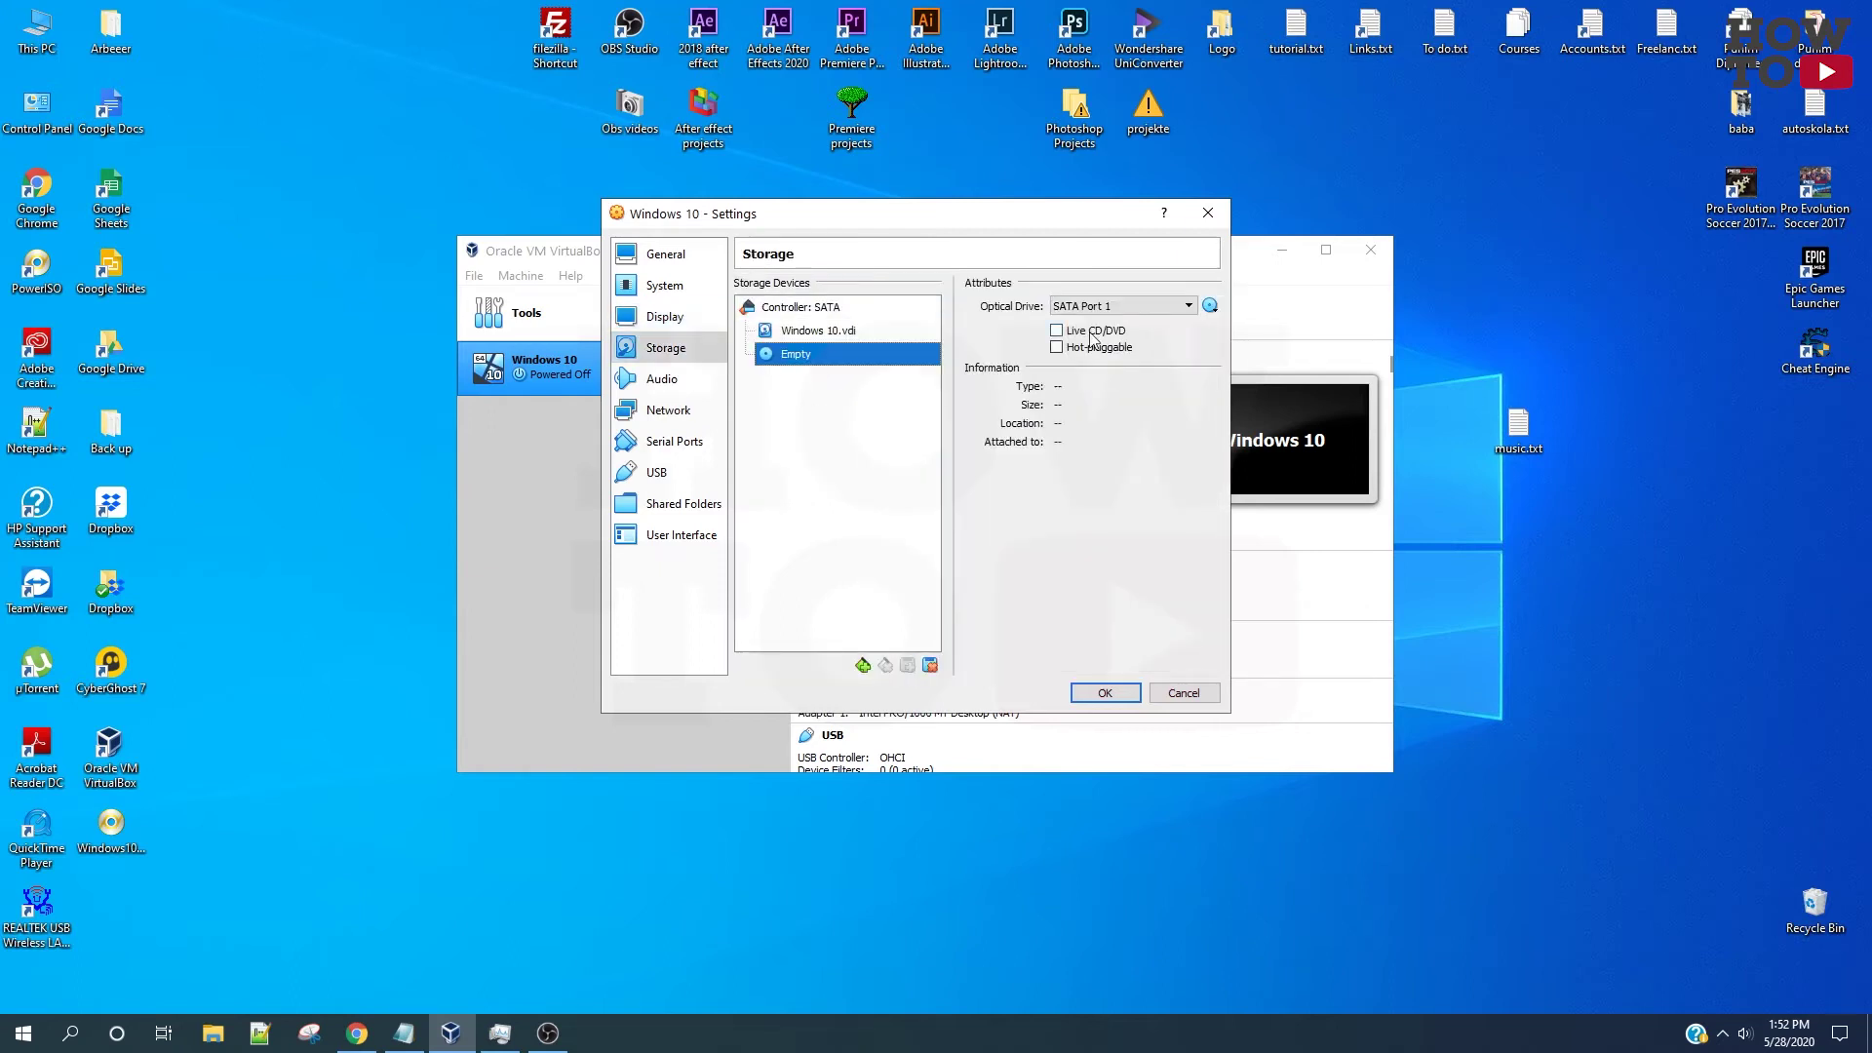
pyautogui.click(1214, 308)
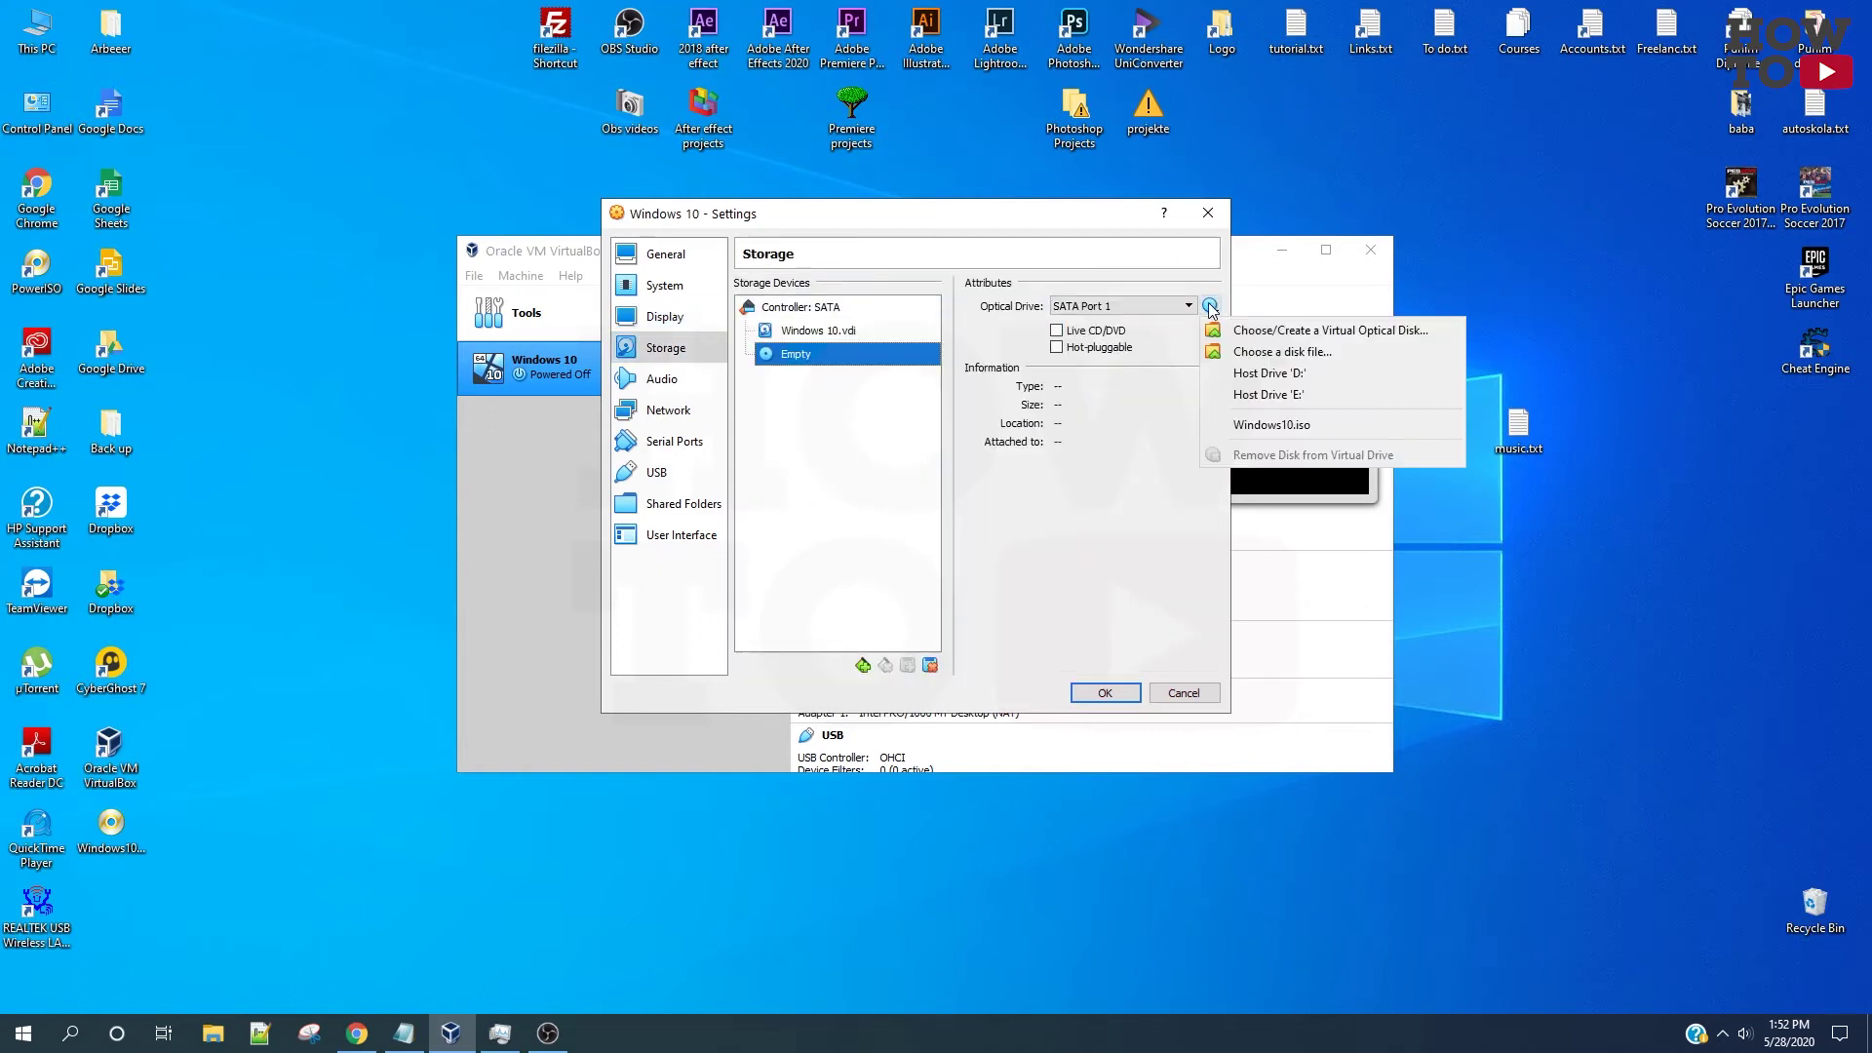
pyautogui.click(1270, 329)
pyautogui.click(719, 483)
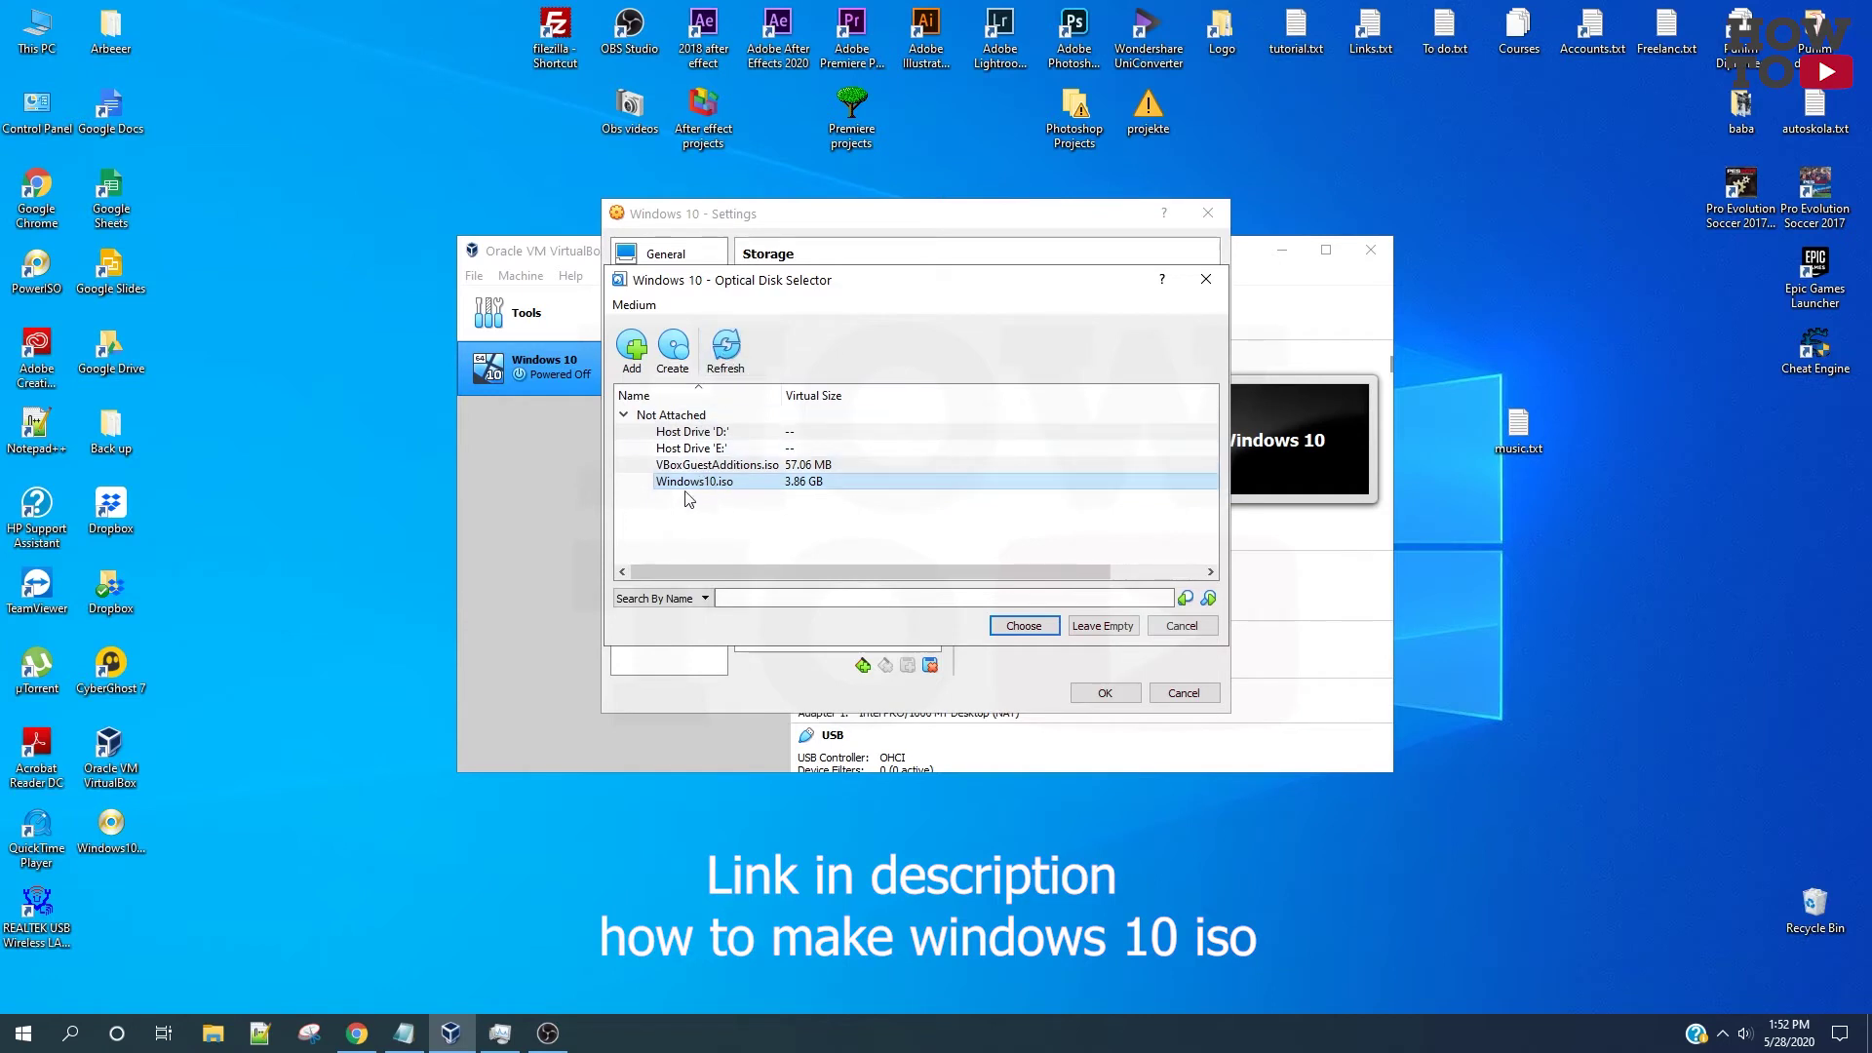
pyautogui.click(134, 826)
pyautogui.moveTo(134, 826); pyautogui.dragTo(721, 498)
pyautogui.click(650, 373)
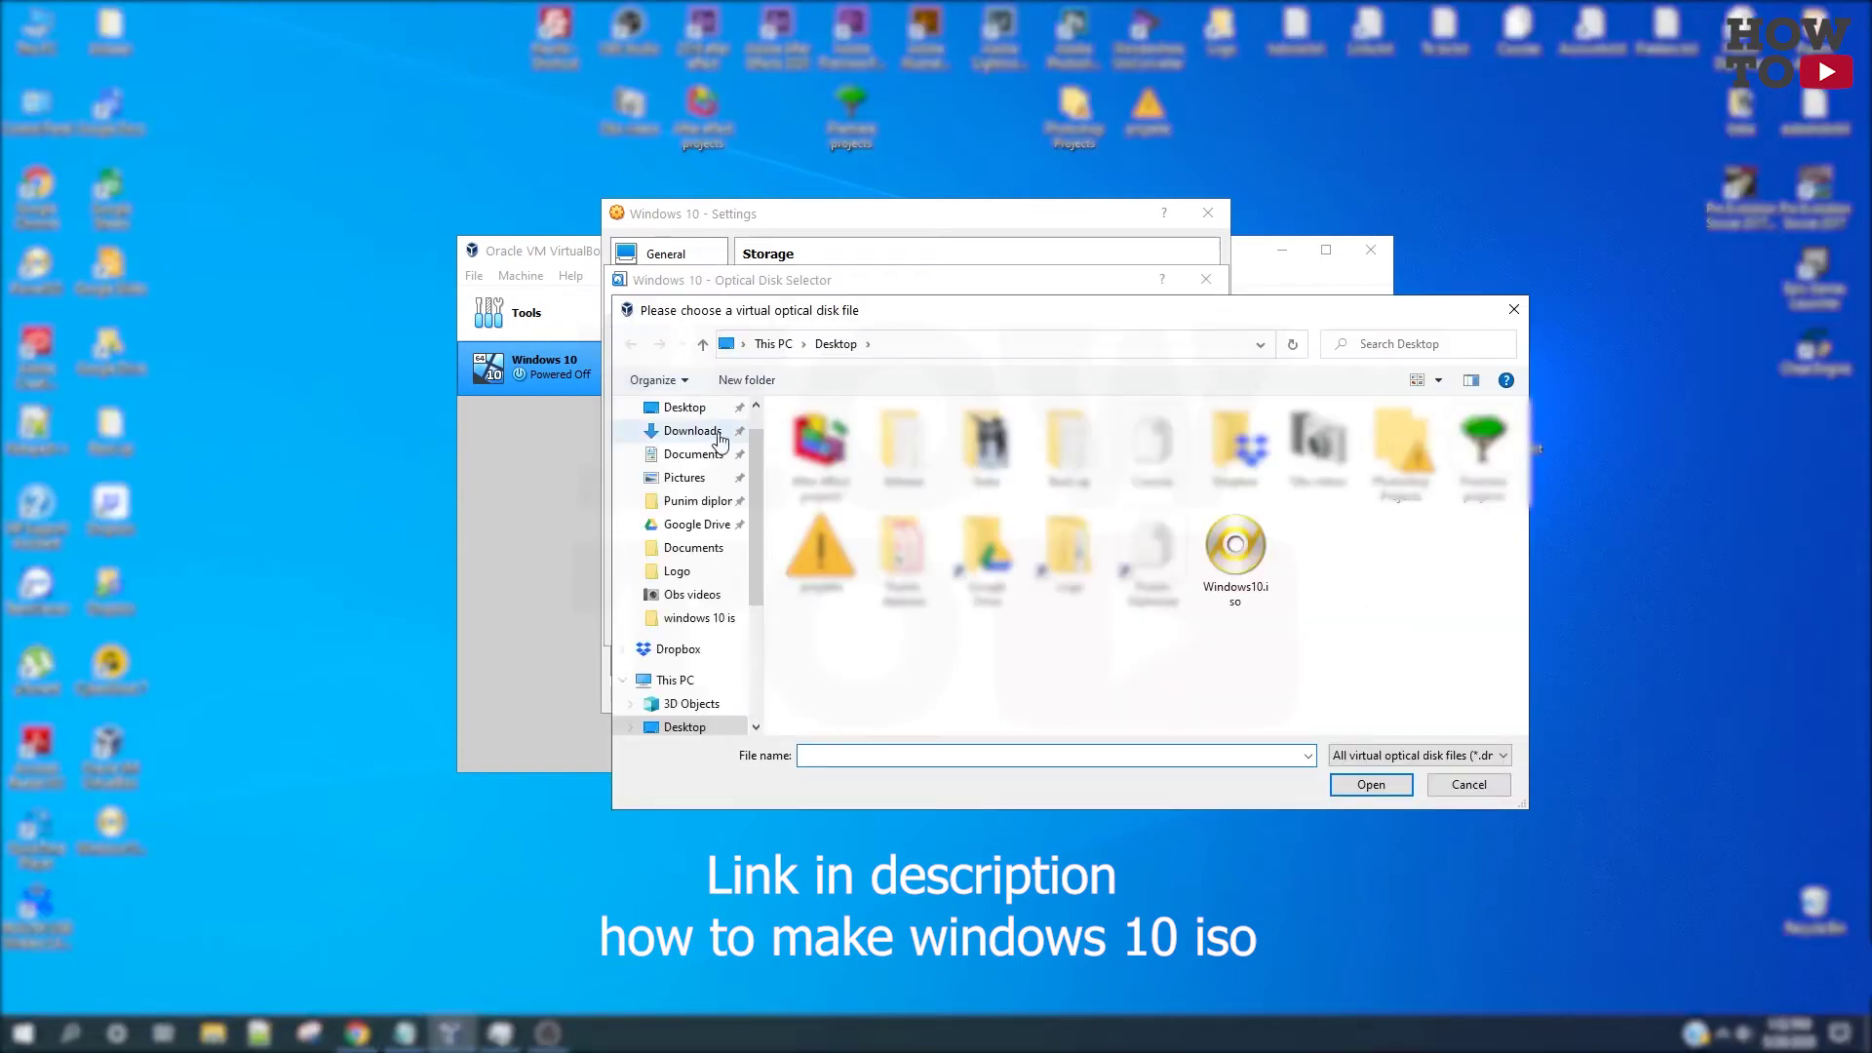
pyautogui.doubleClick(1243, 569)
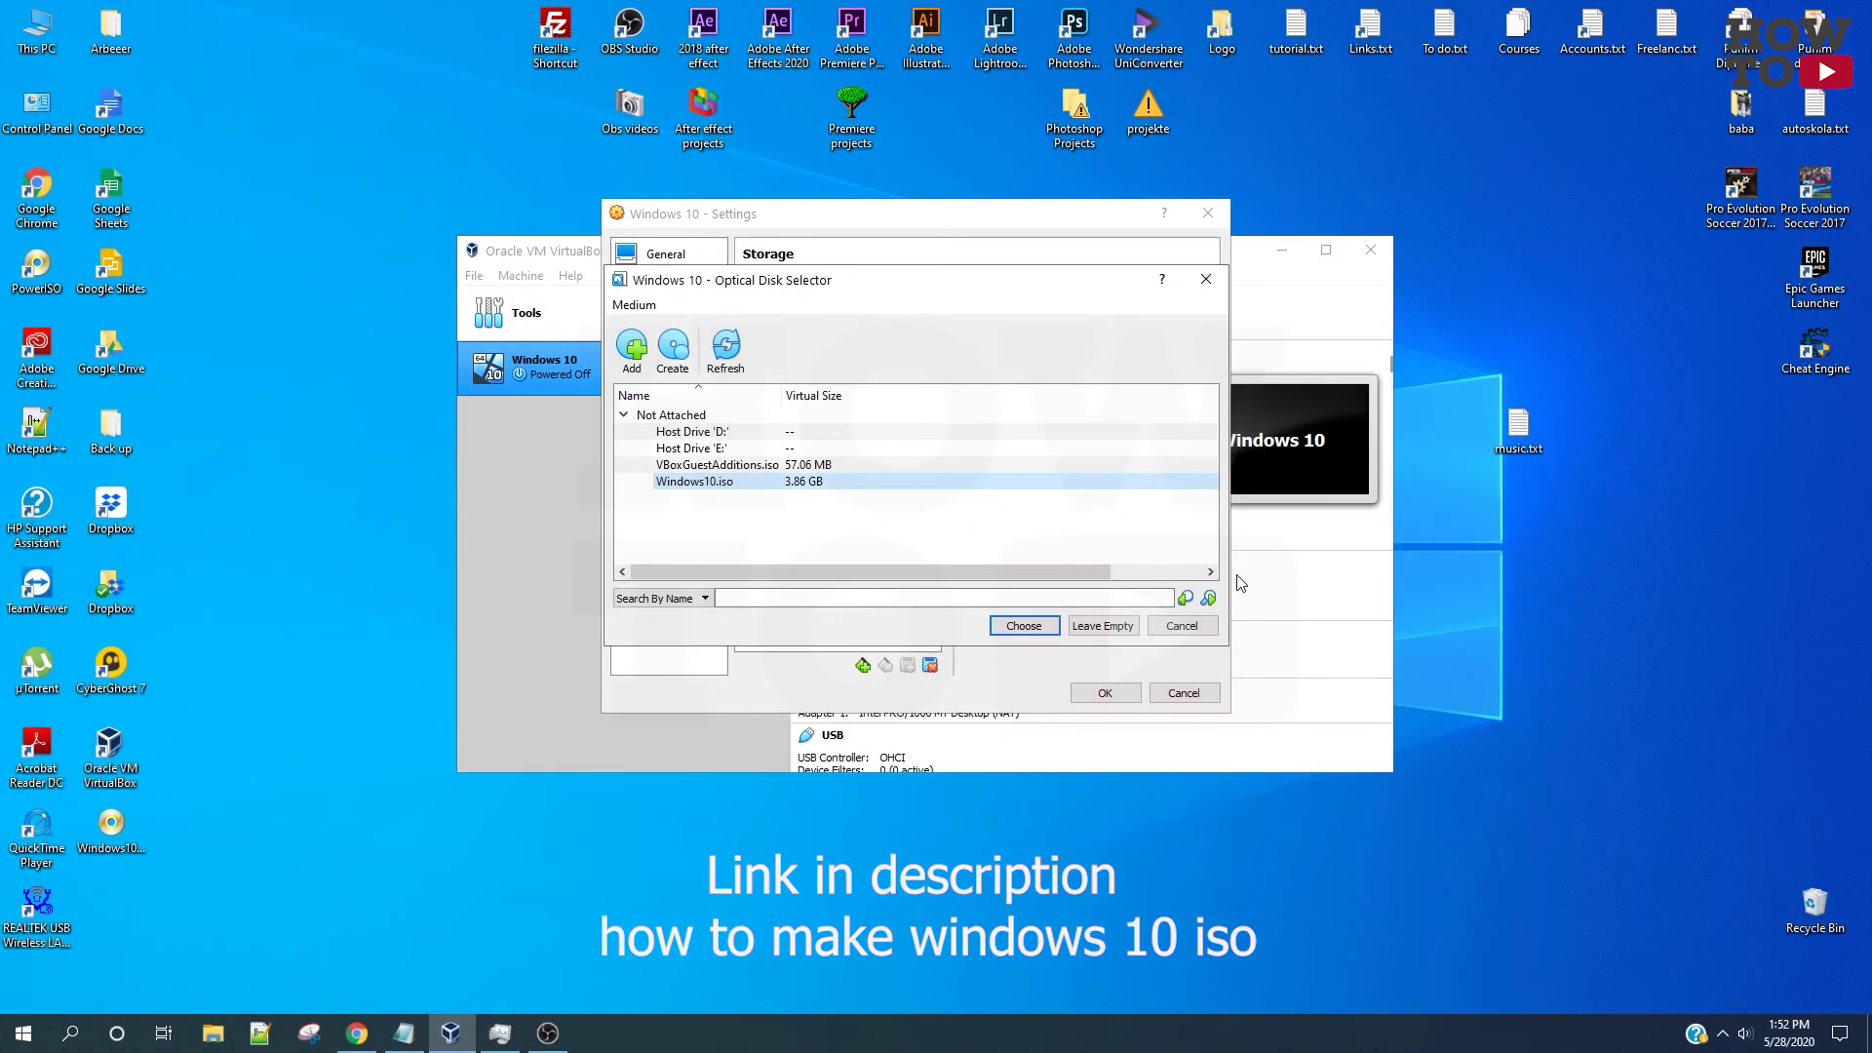
pyautogui.click(1045, 629)
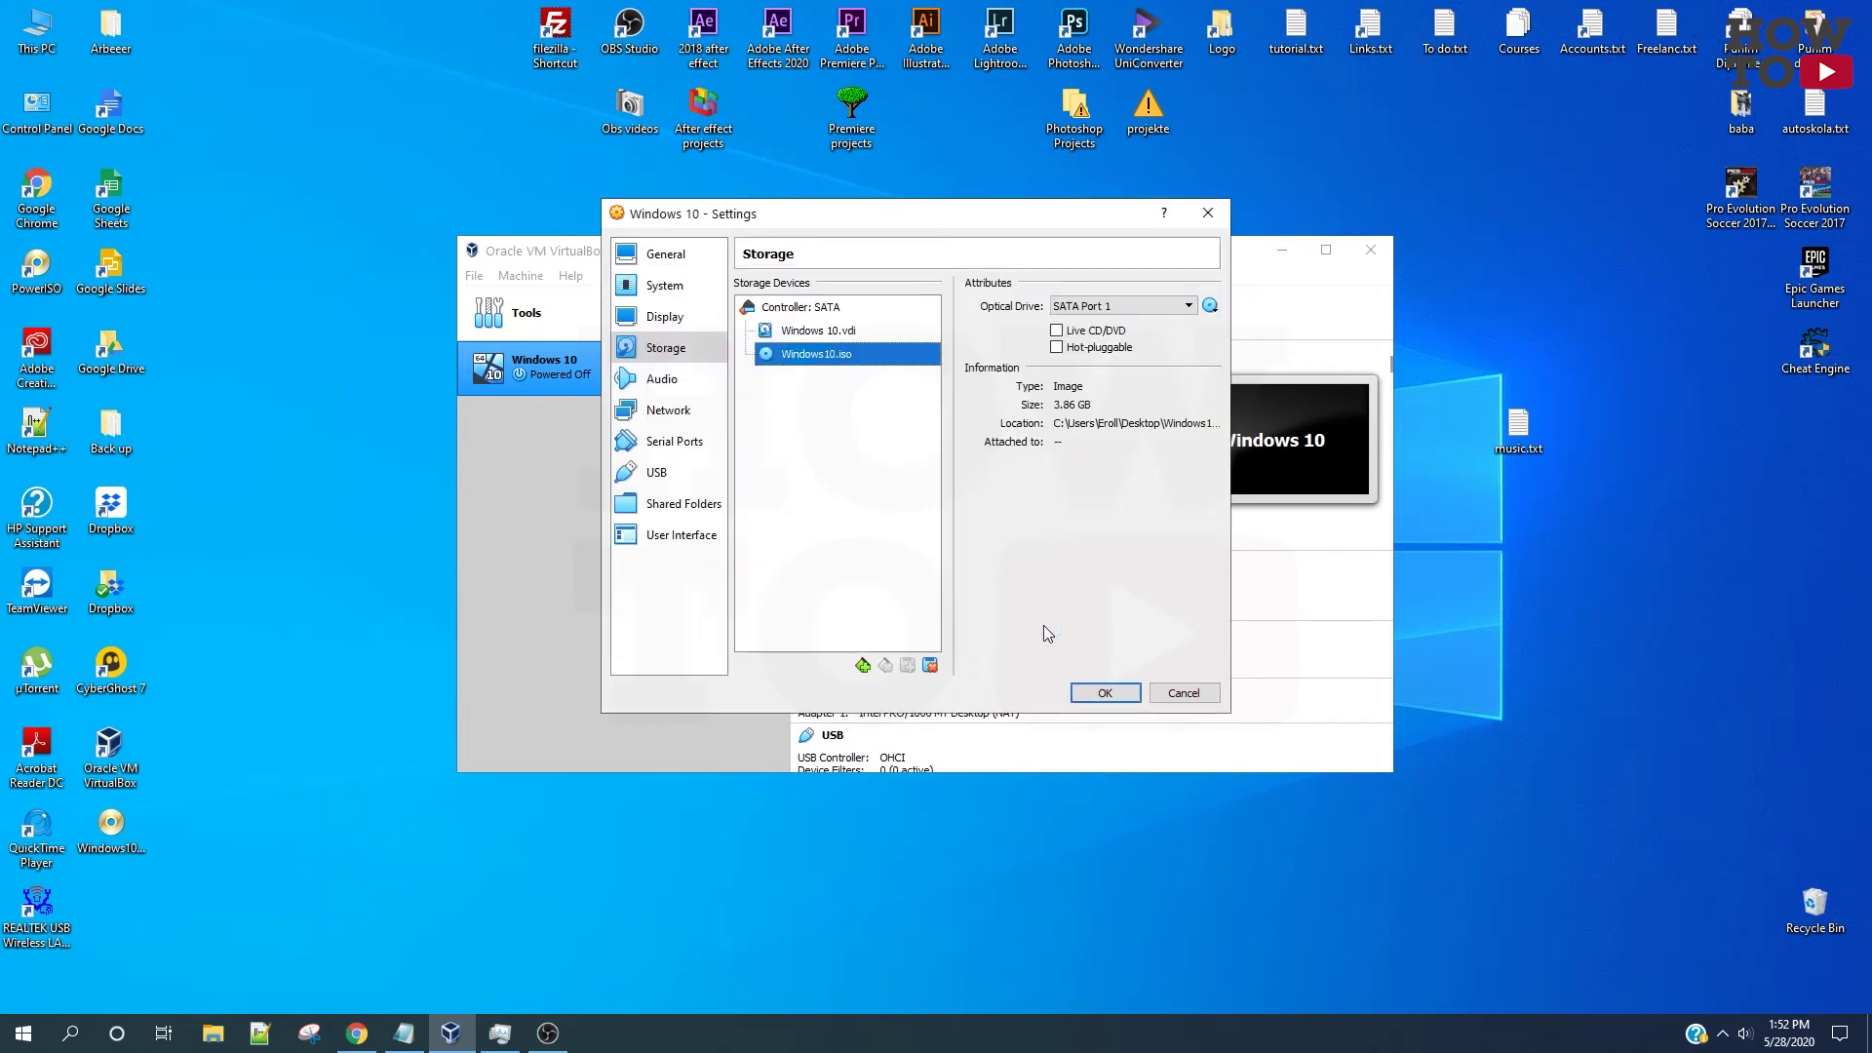
# - Save the machine settings, then start the Windows 10 machine in a maximized window, booting from the installation disc
pyautogui.click(1118, 692)
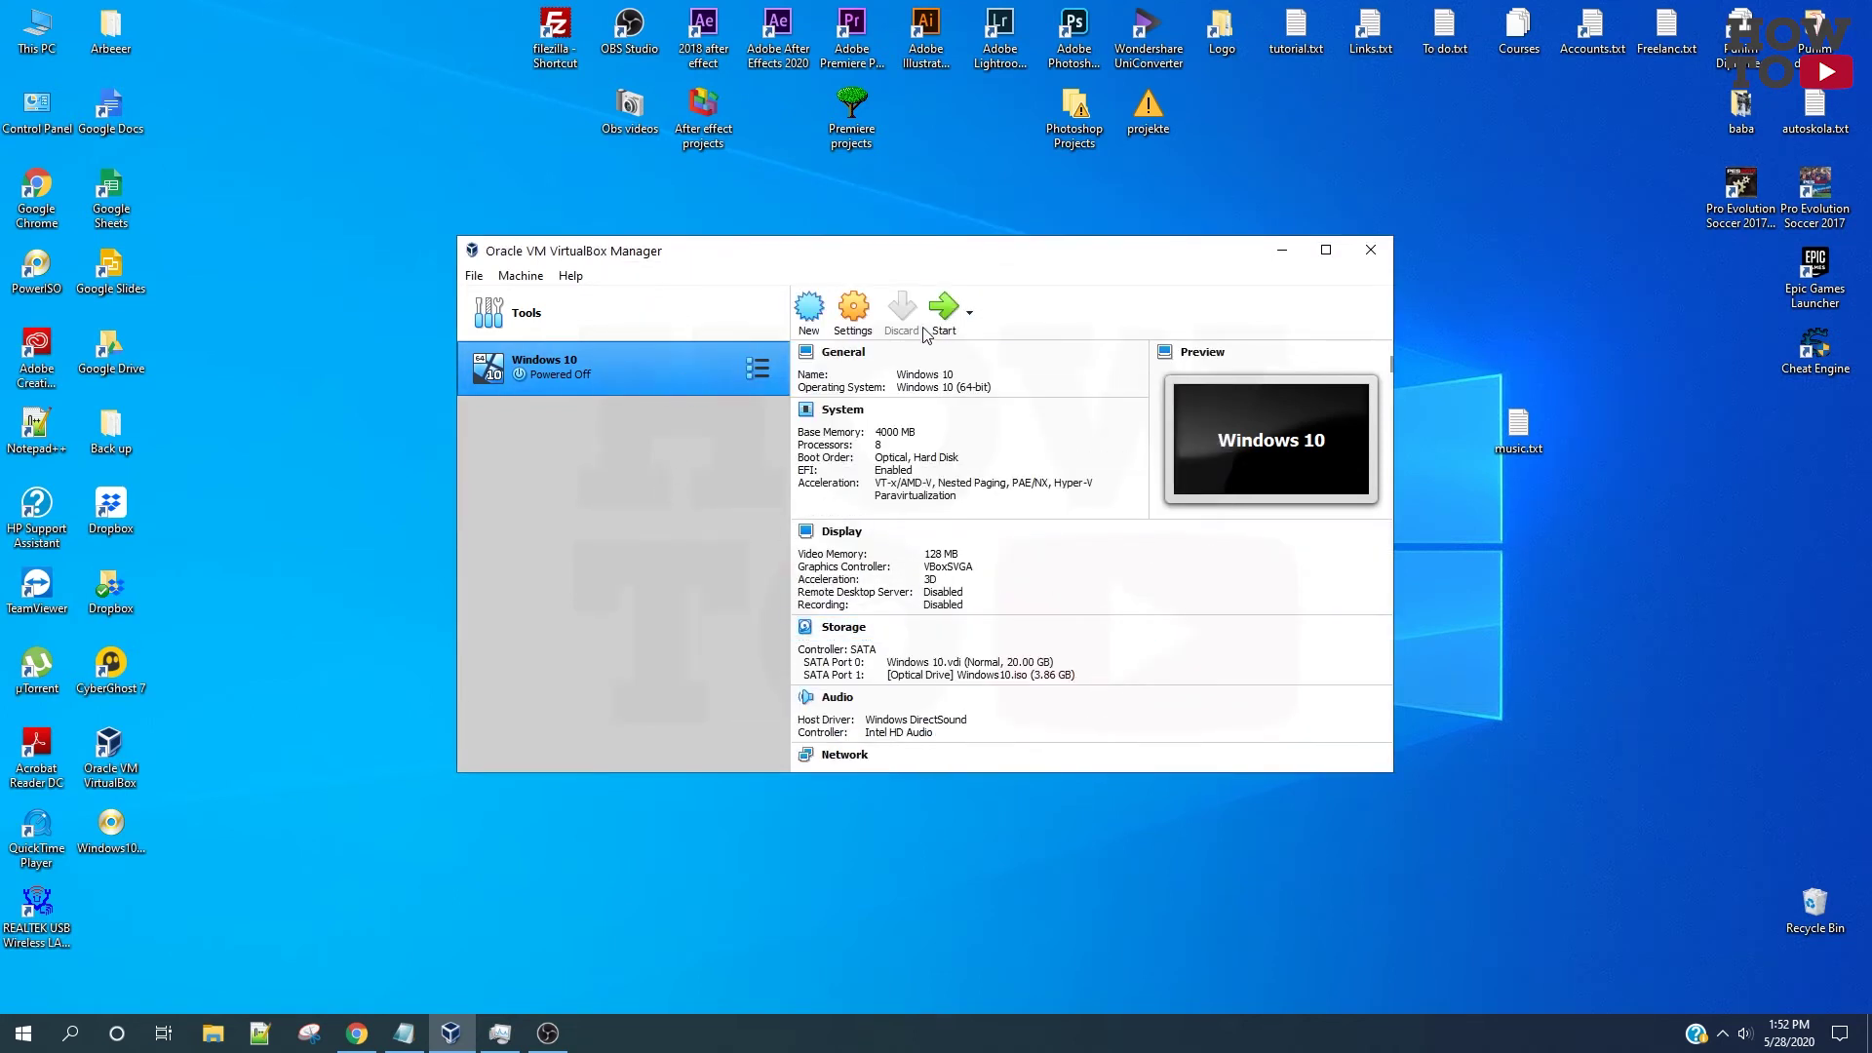
pyautogui.click(945, 312)
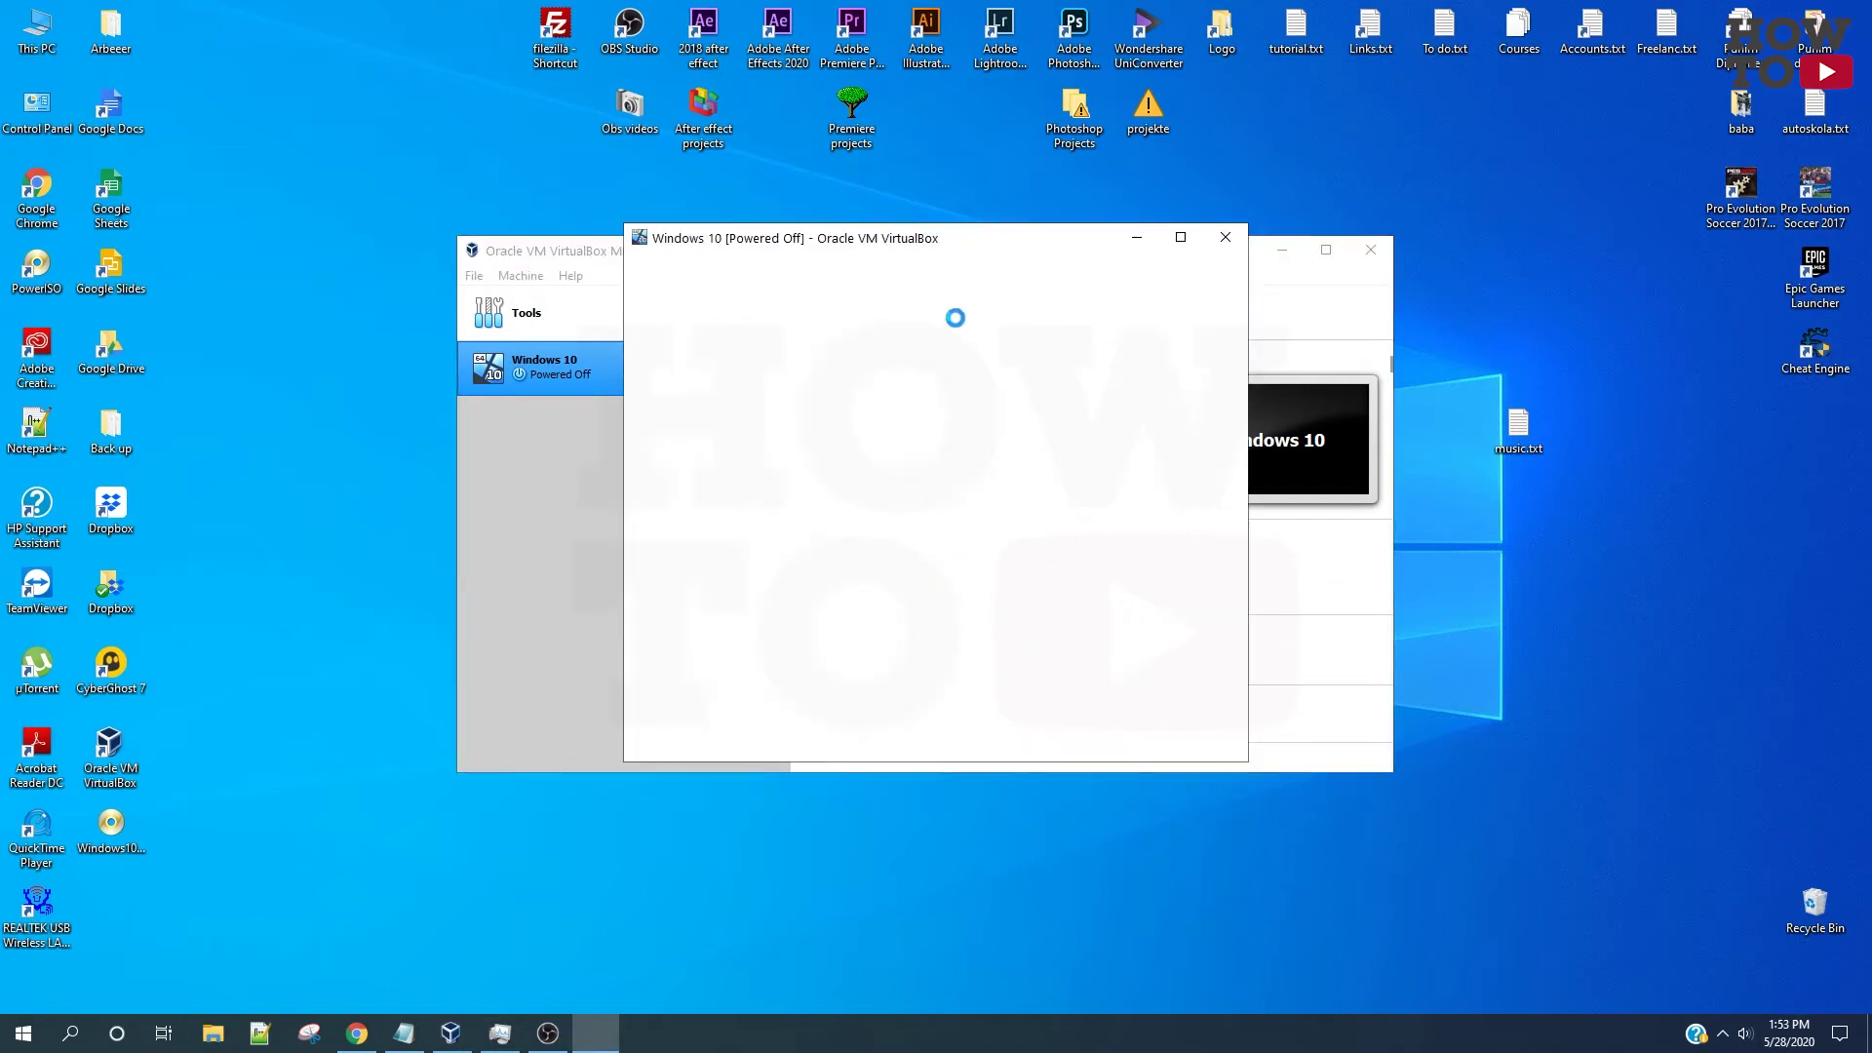
pyautogui.click(1181, 238)
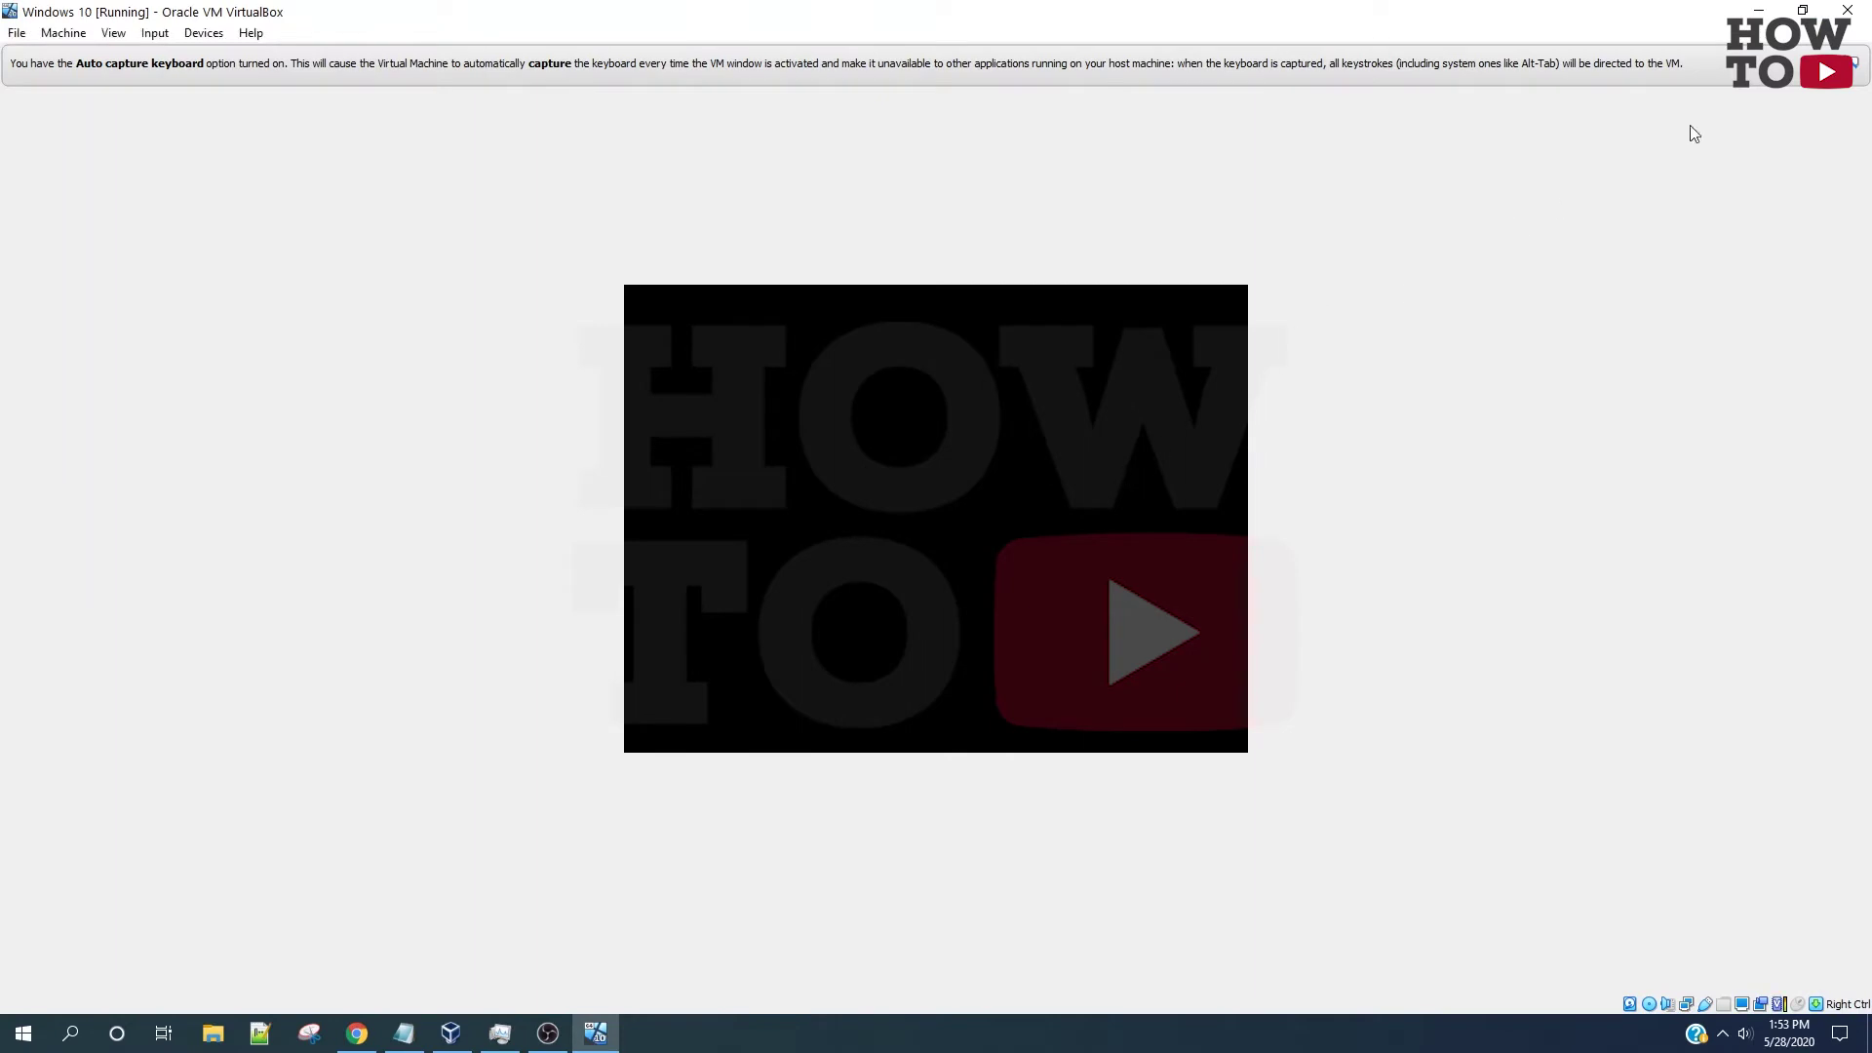
pyautogui.click(1838, 64)
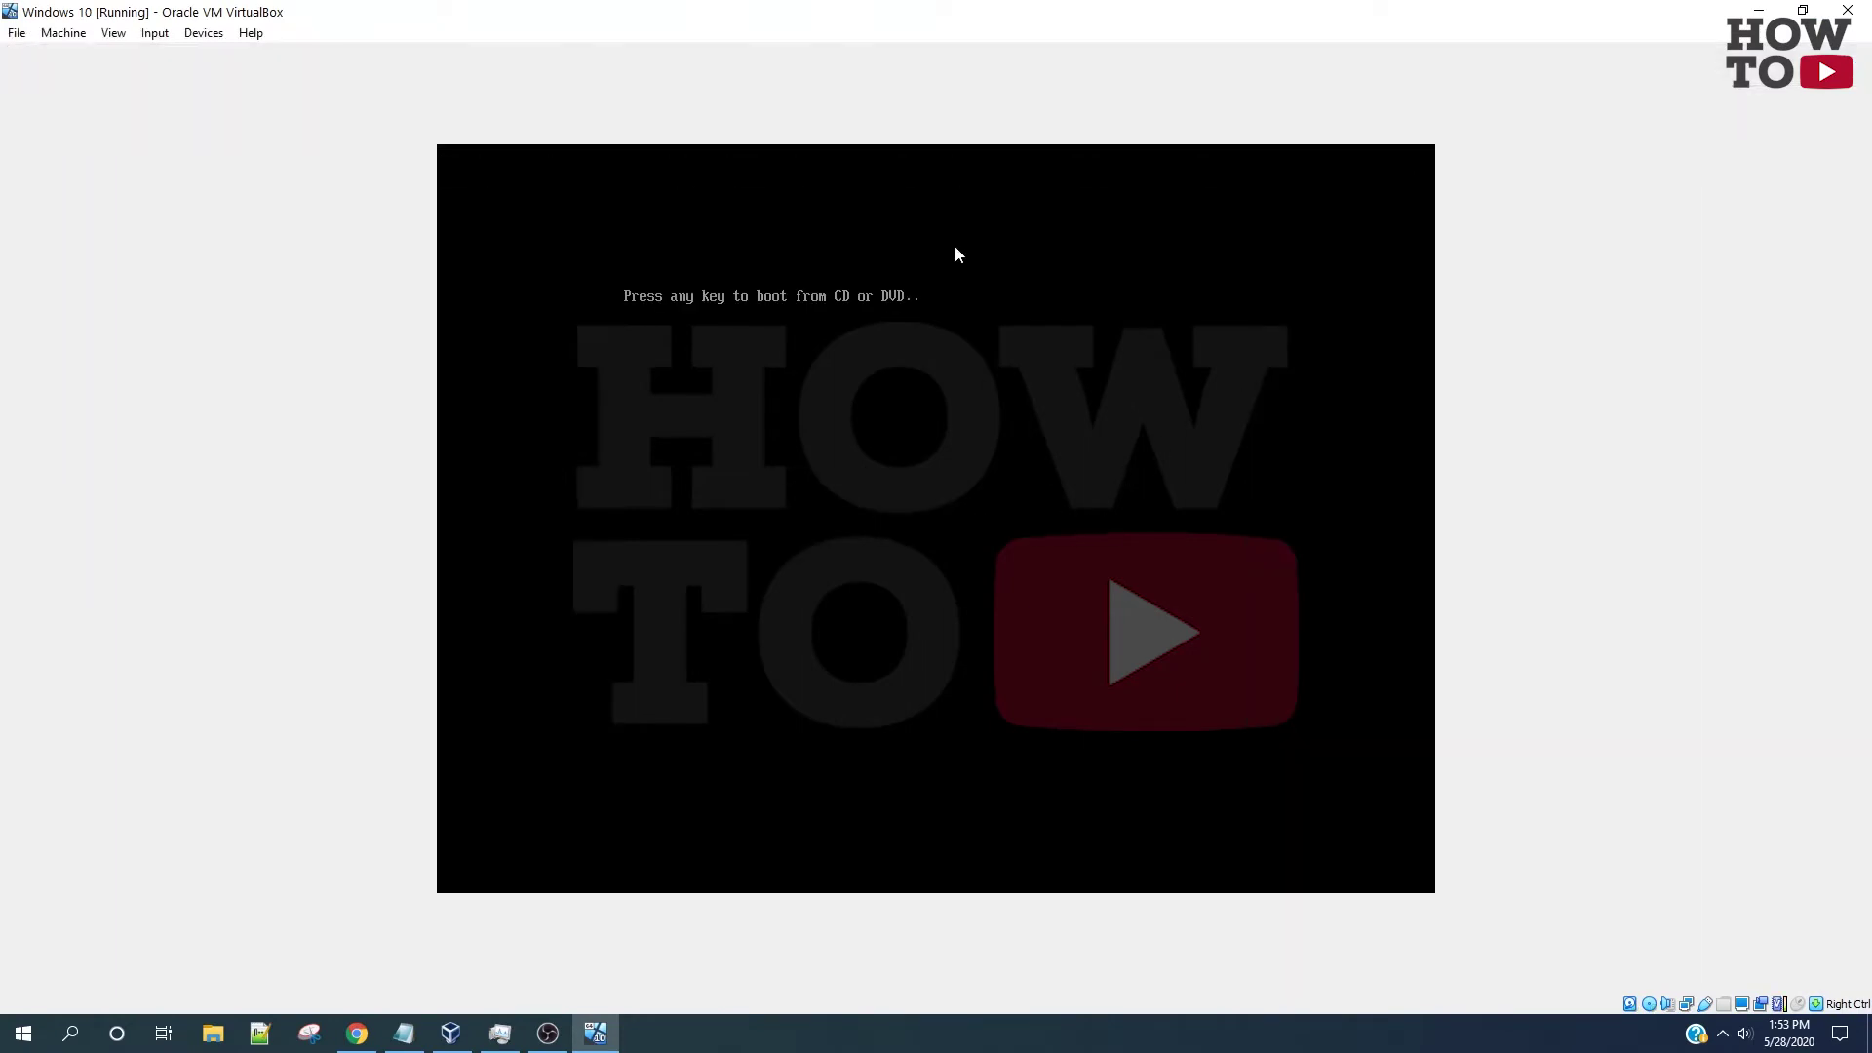
pyautogui.press('Return')
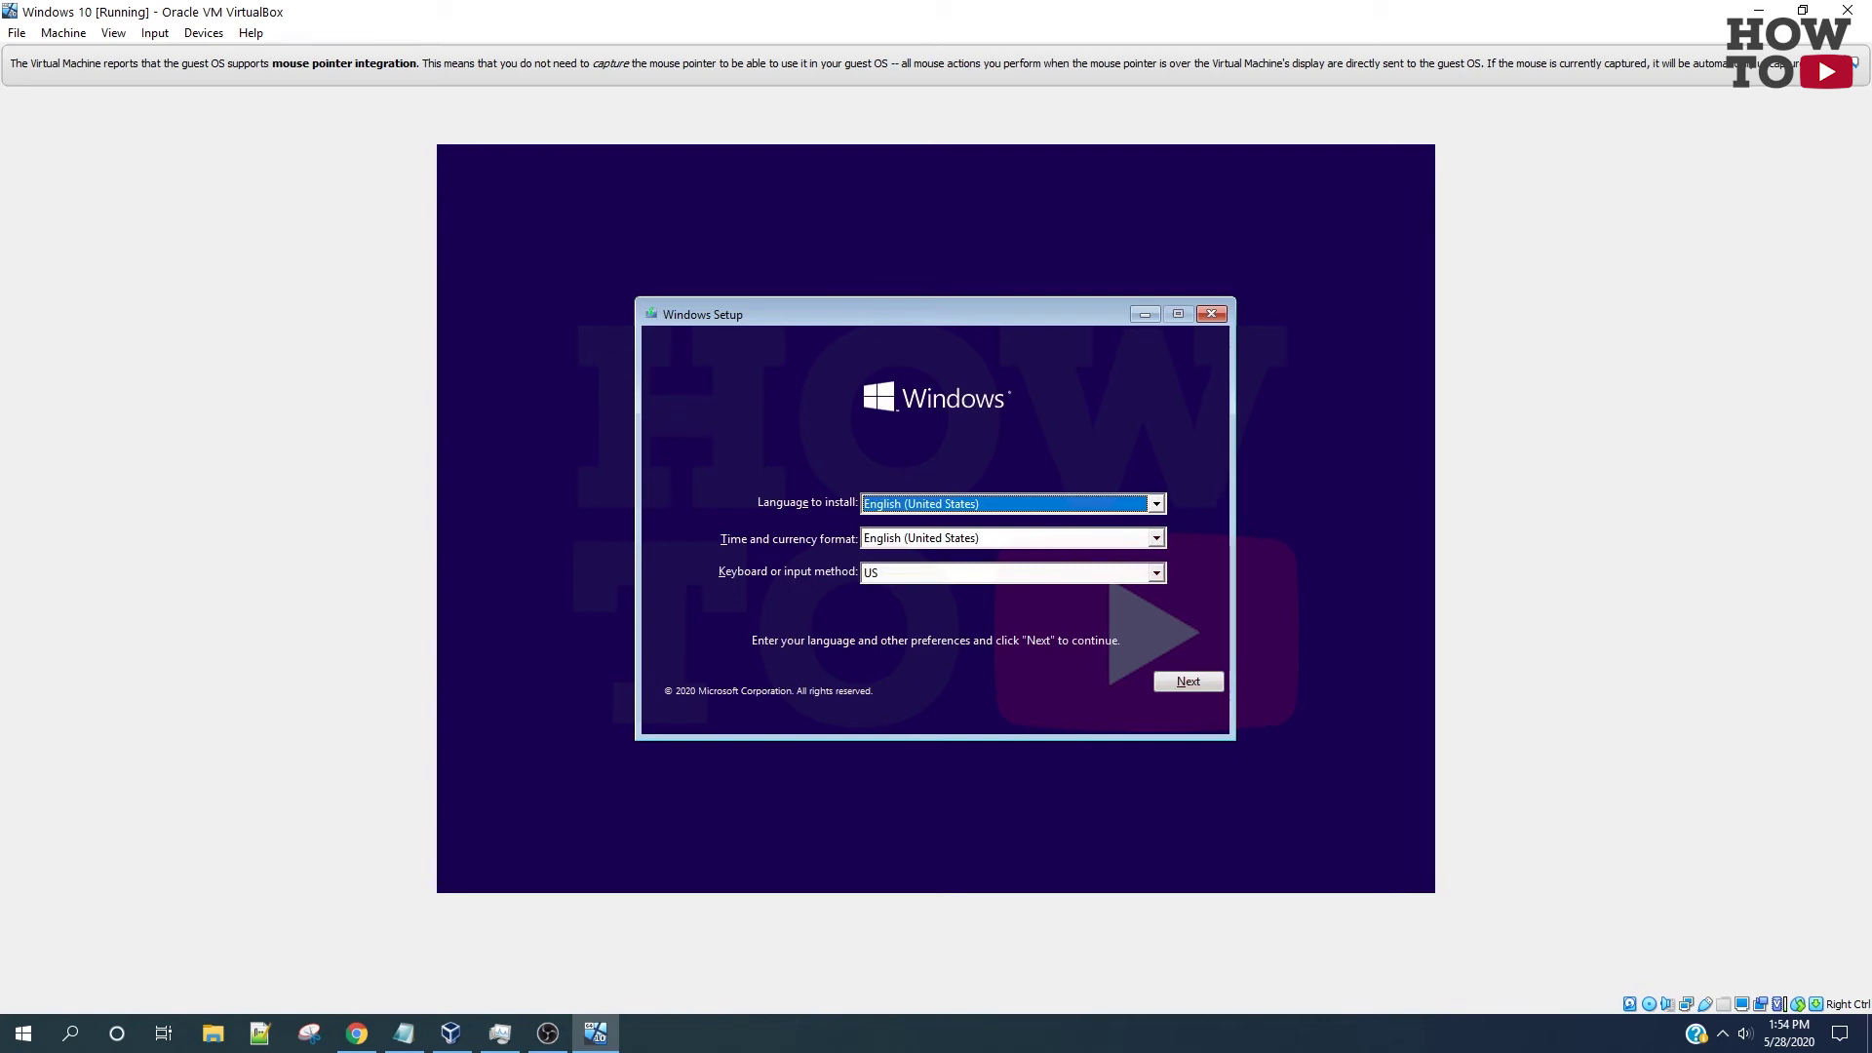
# - Keep English (United States) with the US keyboard as the setup language options and begin the Windows installation
pyautogui.click(1155, 503)
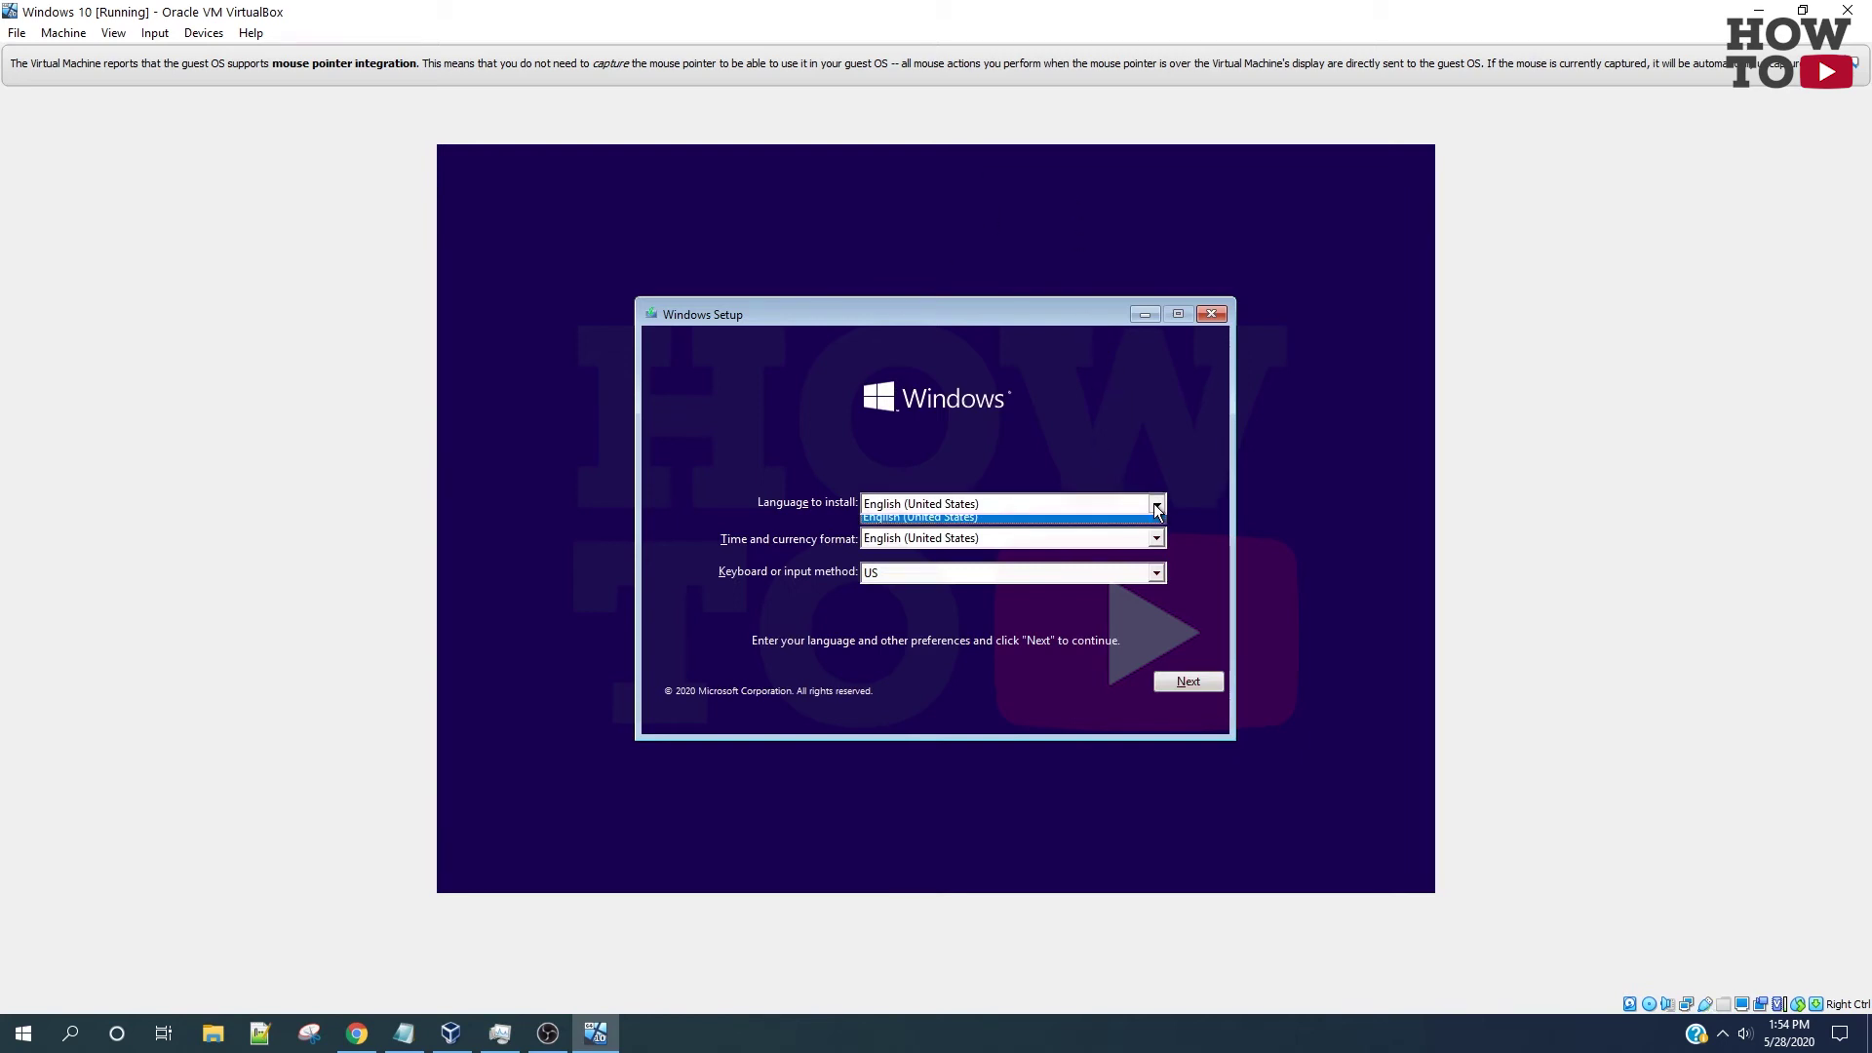
pyautogui.click(1159, 505)
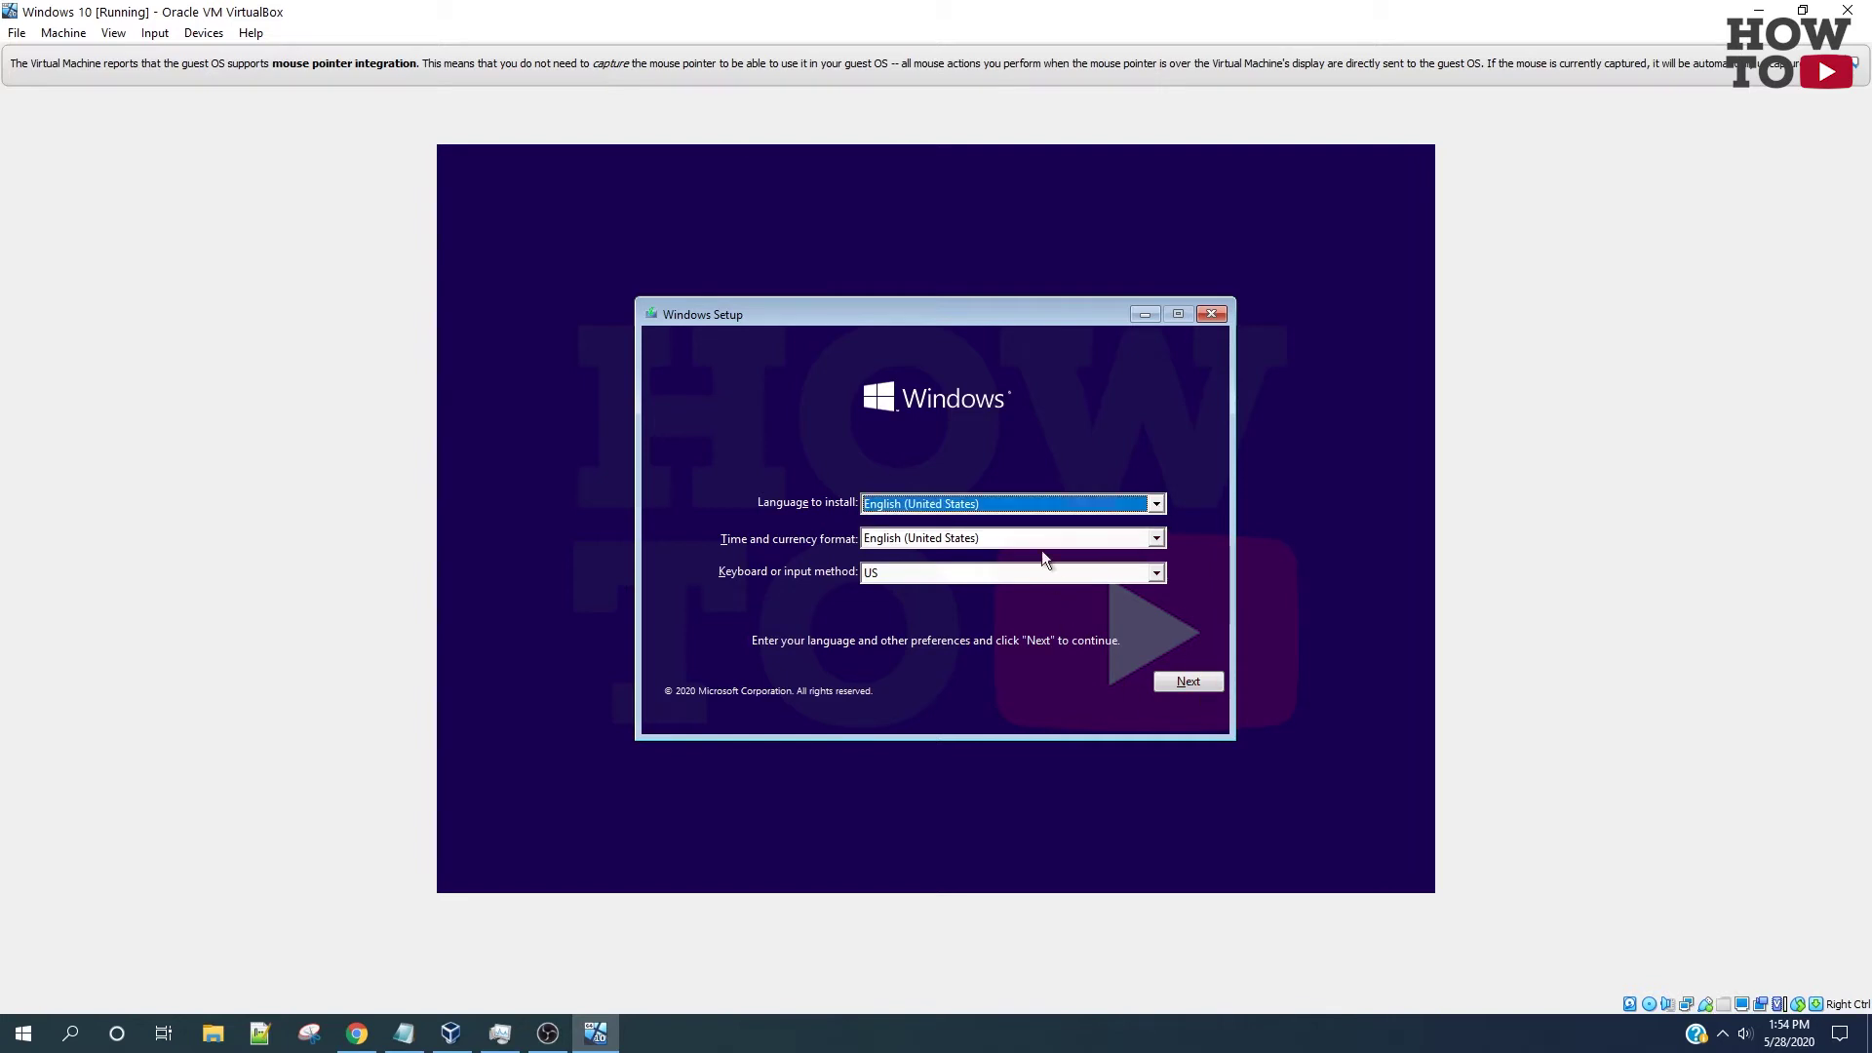
pyautogui.click(1189, 682)
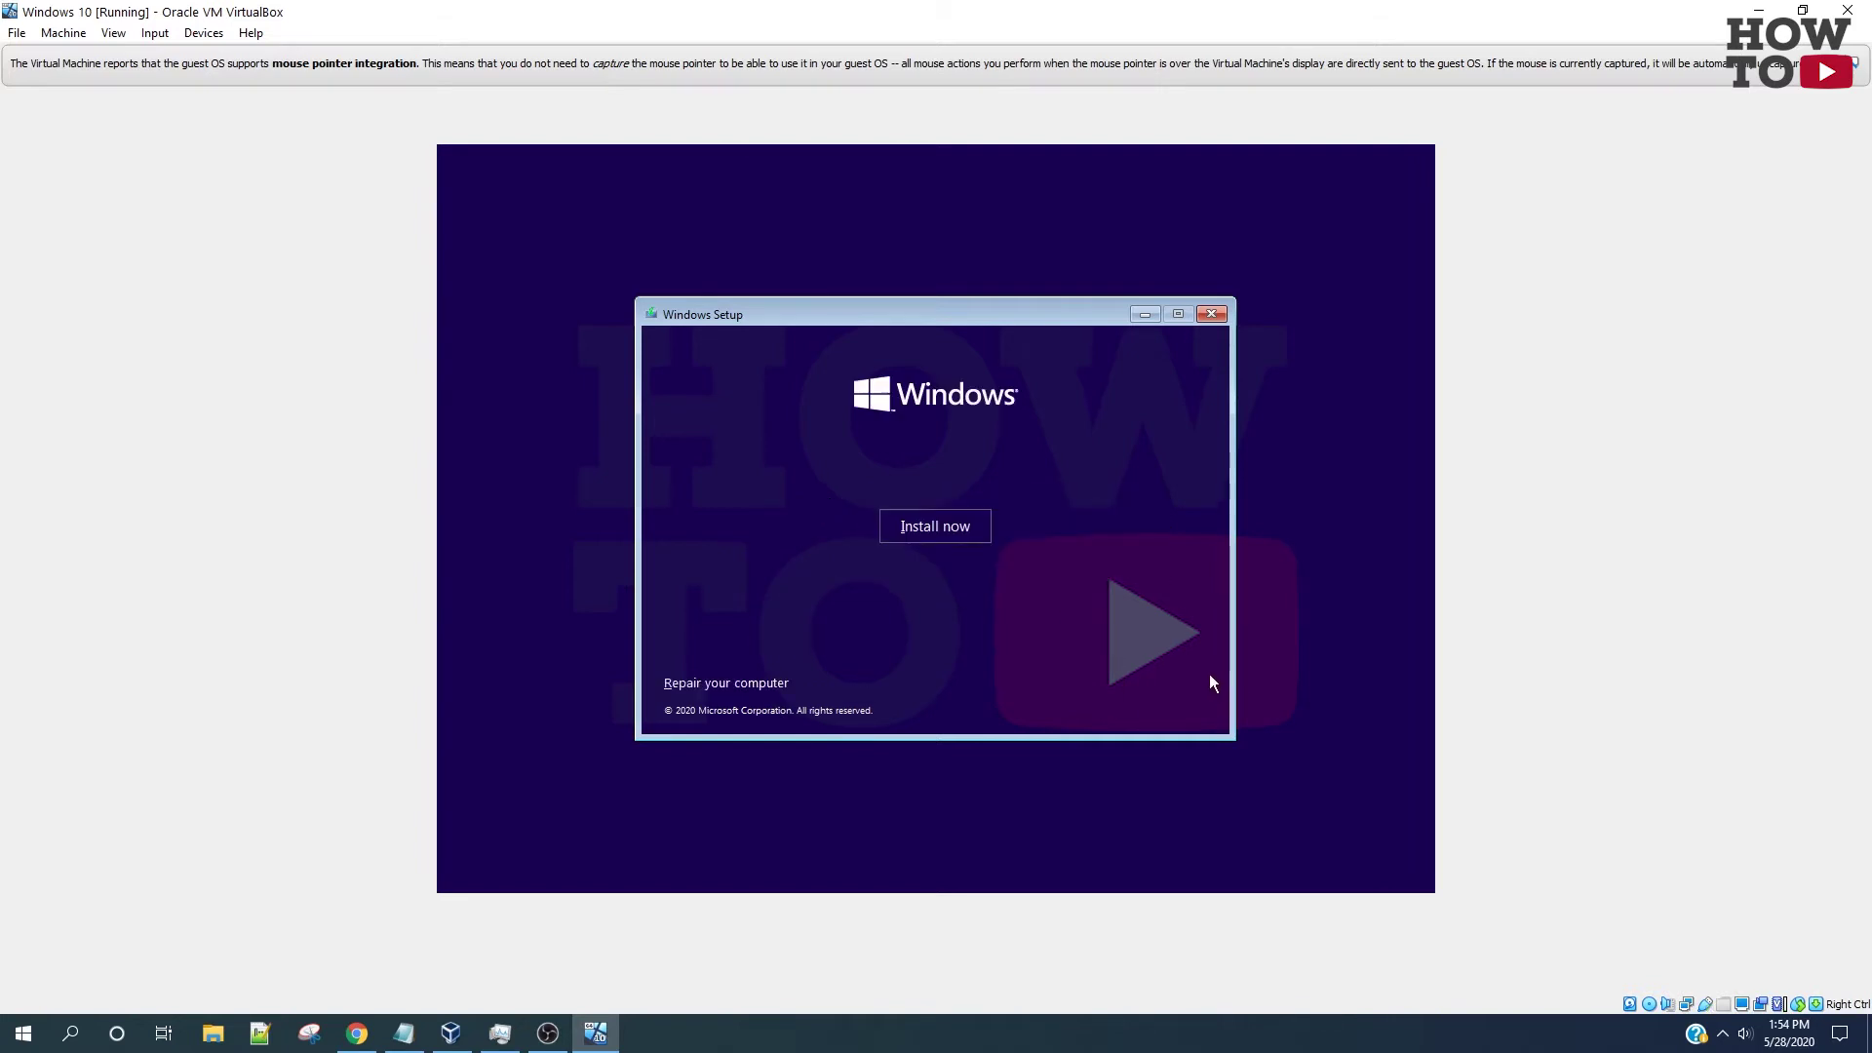
pyautogui.click(915, 525)
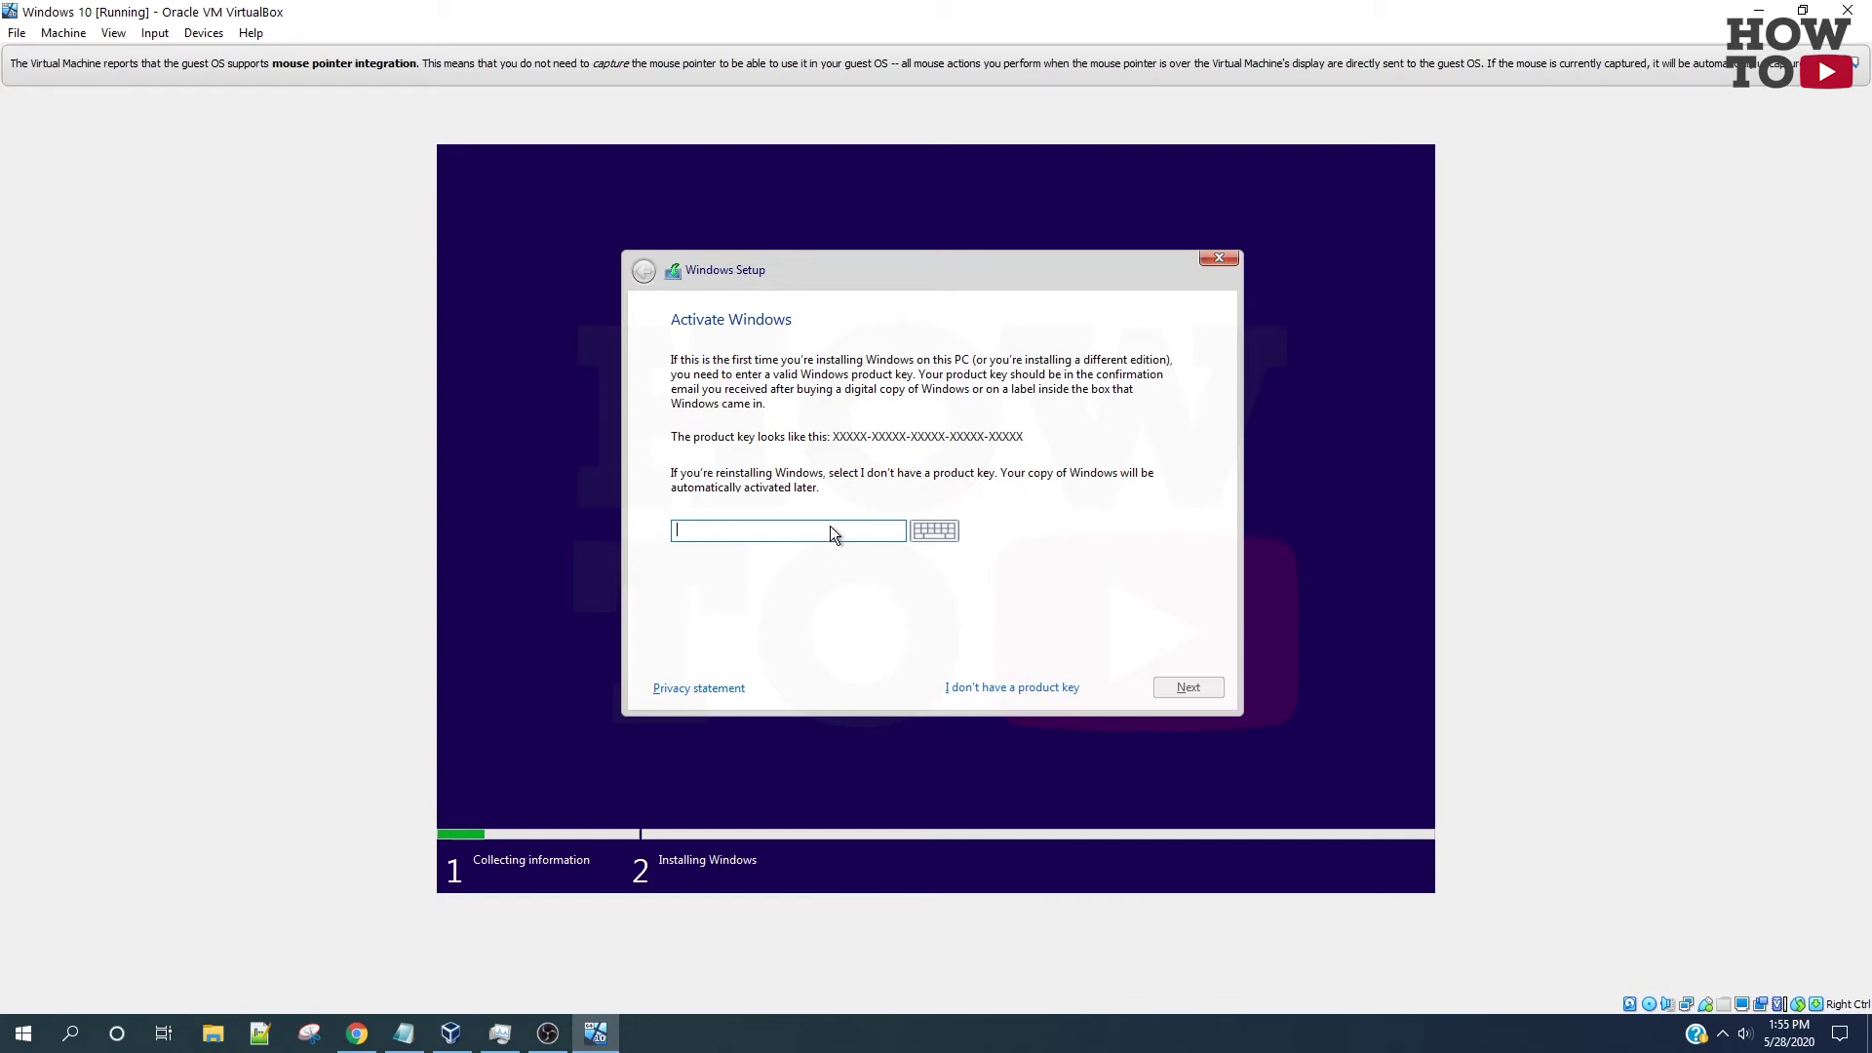
pyautogui.write('TY')
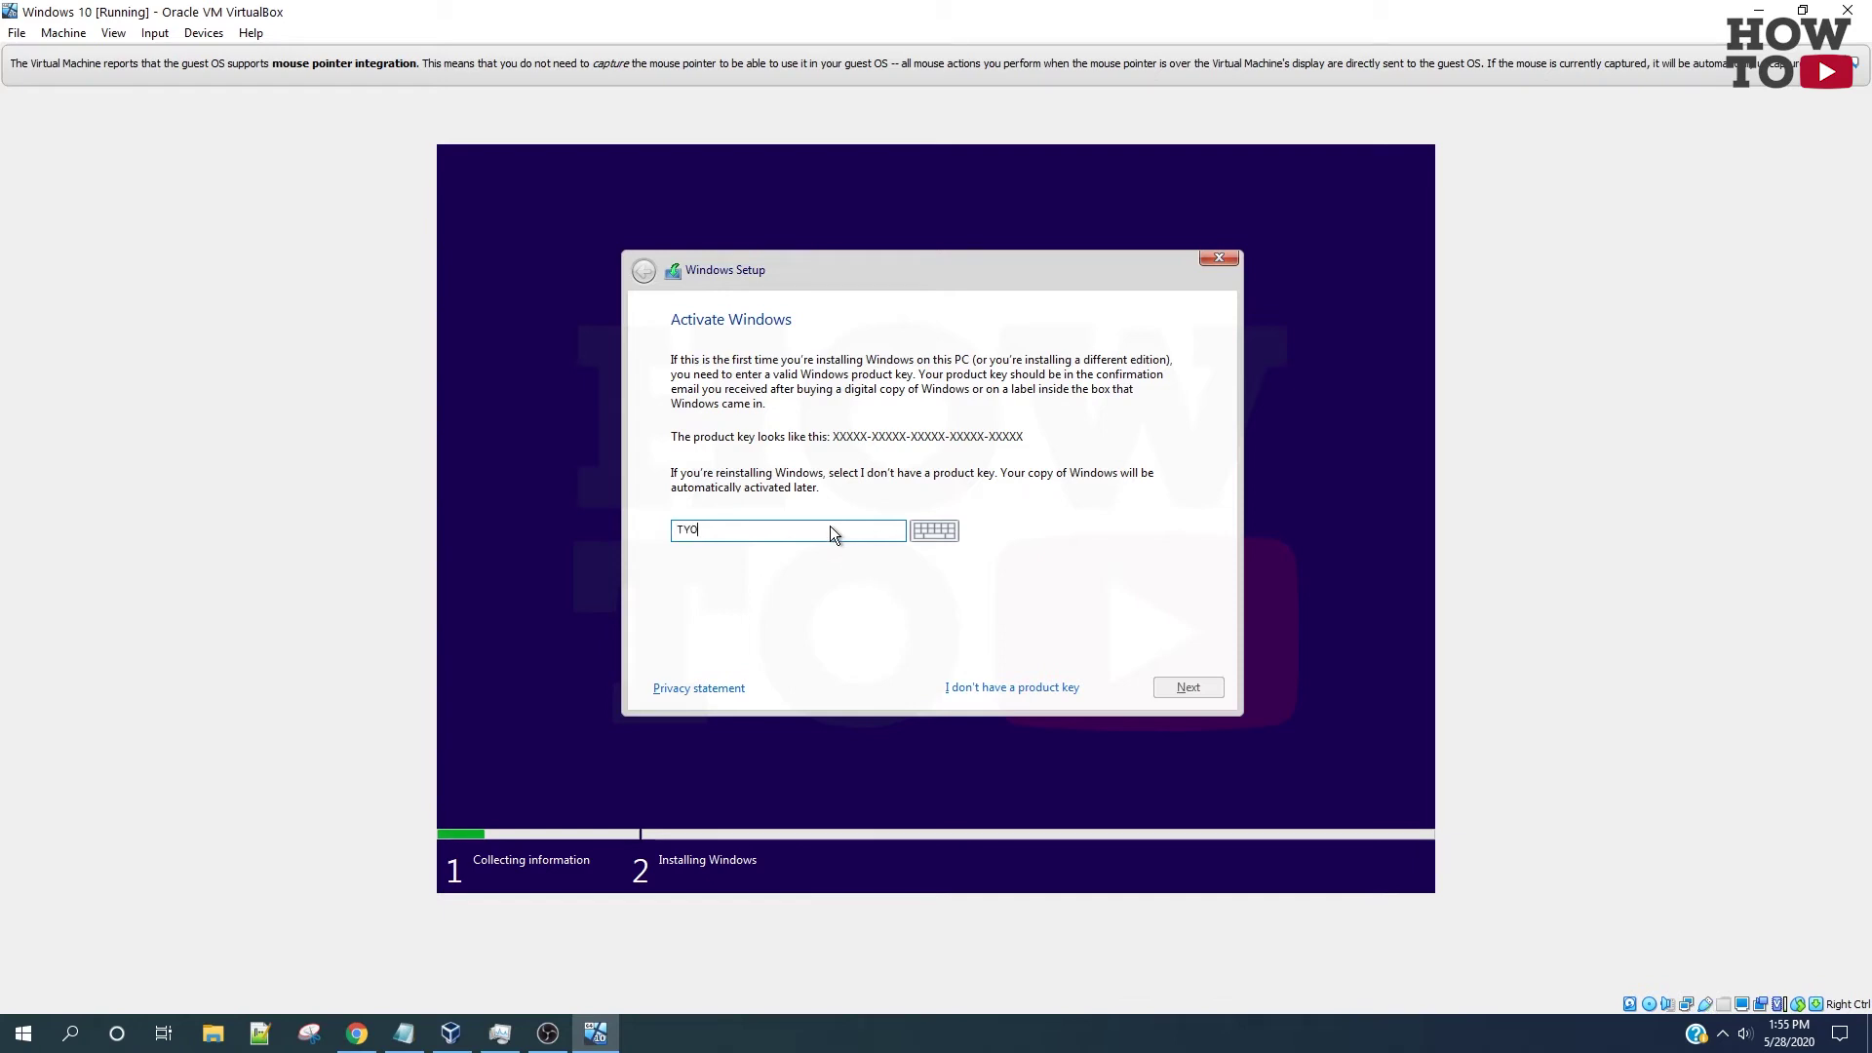
pyautogui.write('PEI-FYOUH-AVE')
pyautogui.hotkey('ctrl', 'a')
pyautogui.press('BackSpace')
# - Continue without a product key and choose Windows 10 Pro as the edition to install
pyautogui.click(1030, 686)
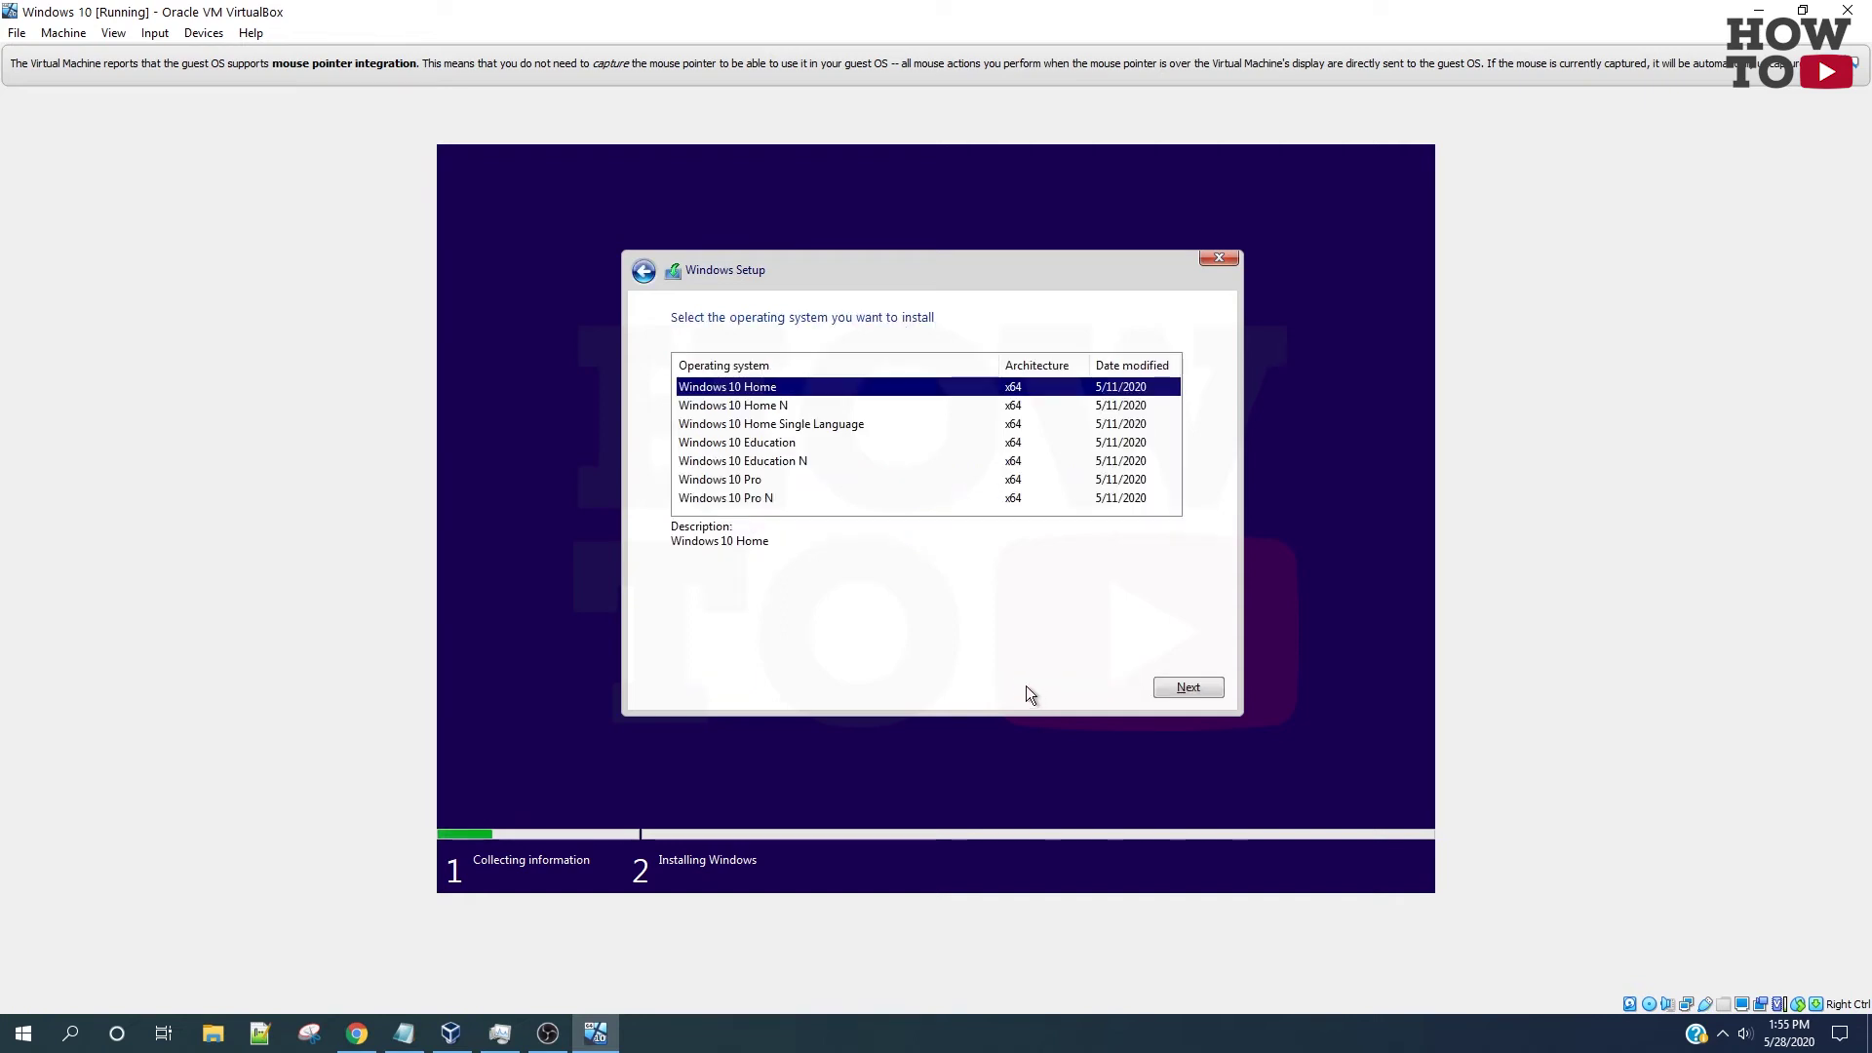
pyautogui.click(734, 479)
pyautogui.click(1184, 687)
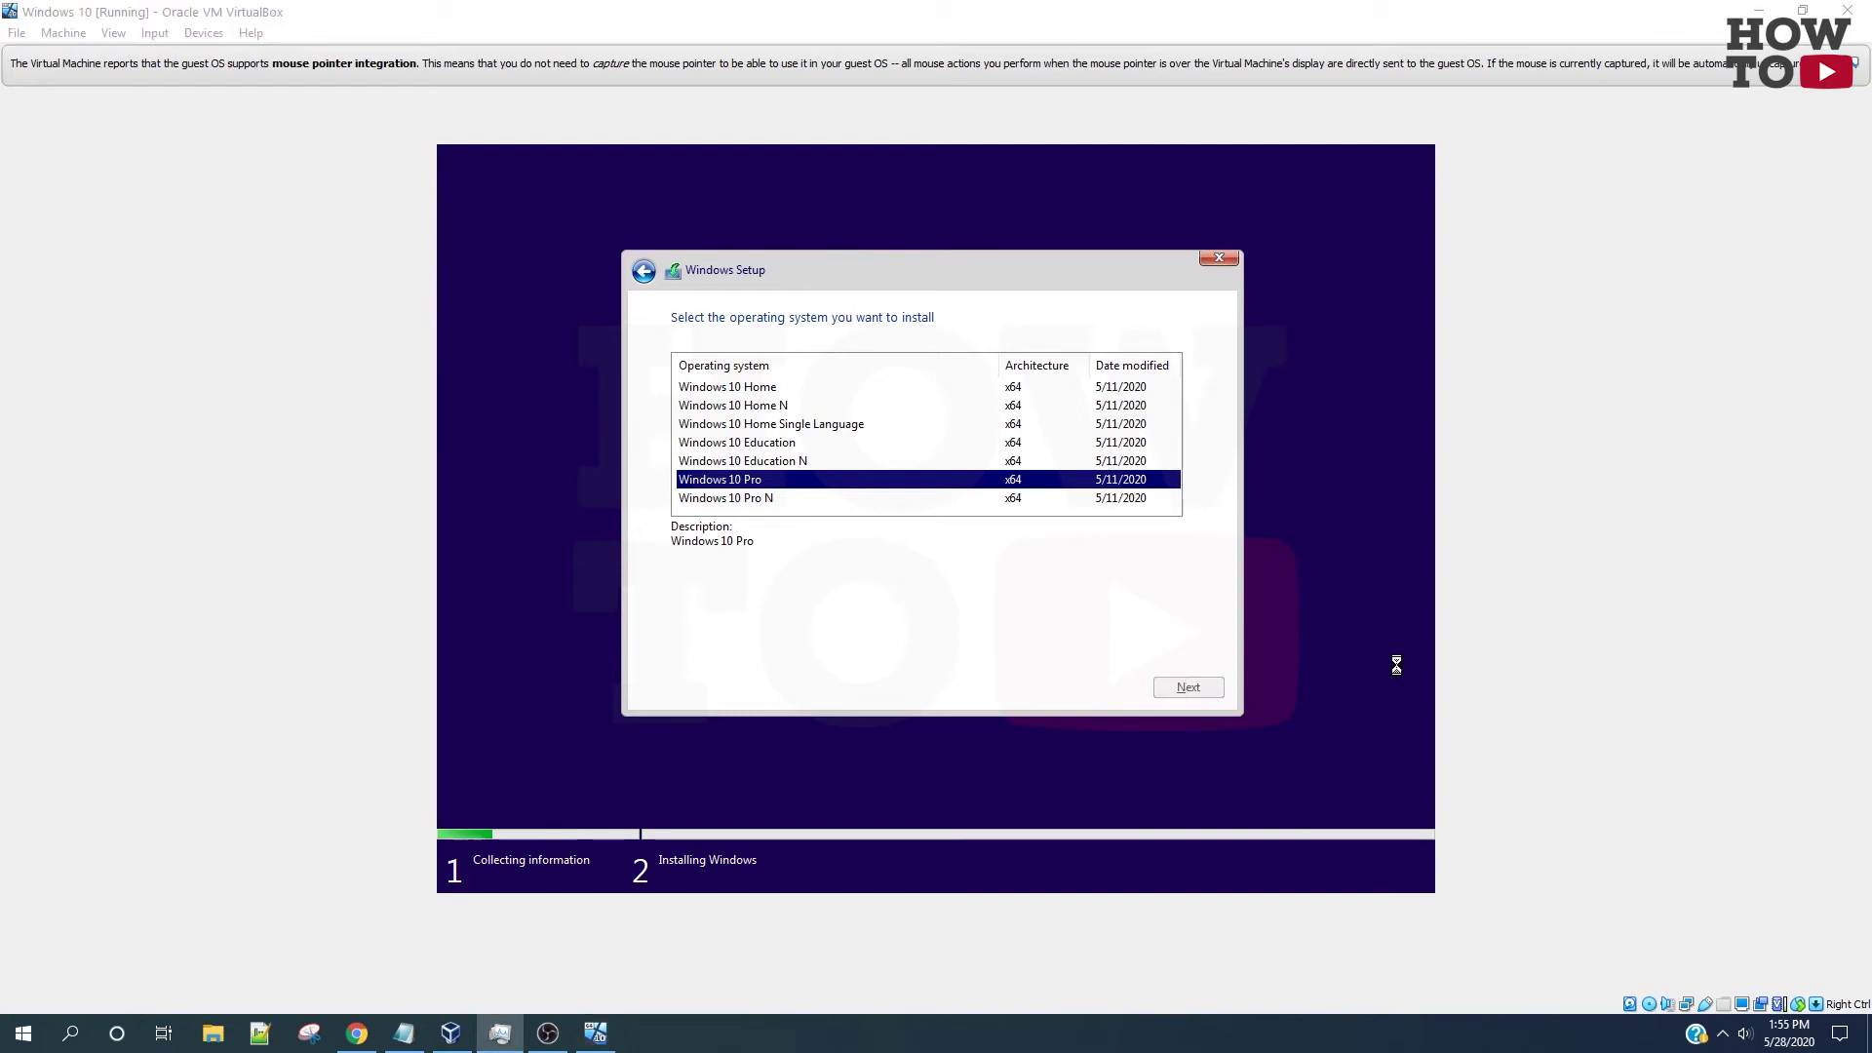
pyautogui.hotkey('alt', 'Tab')
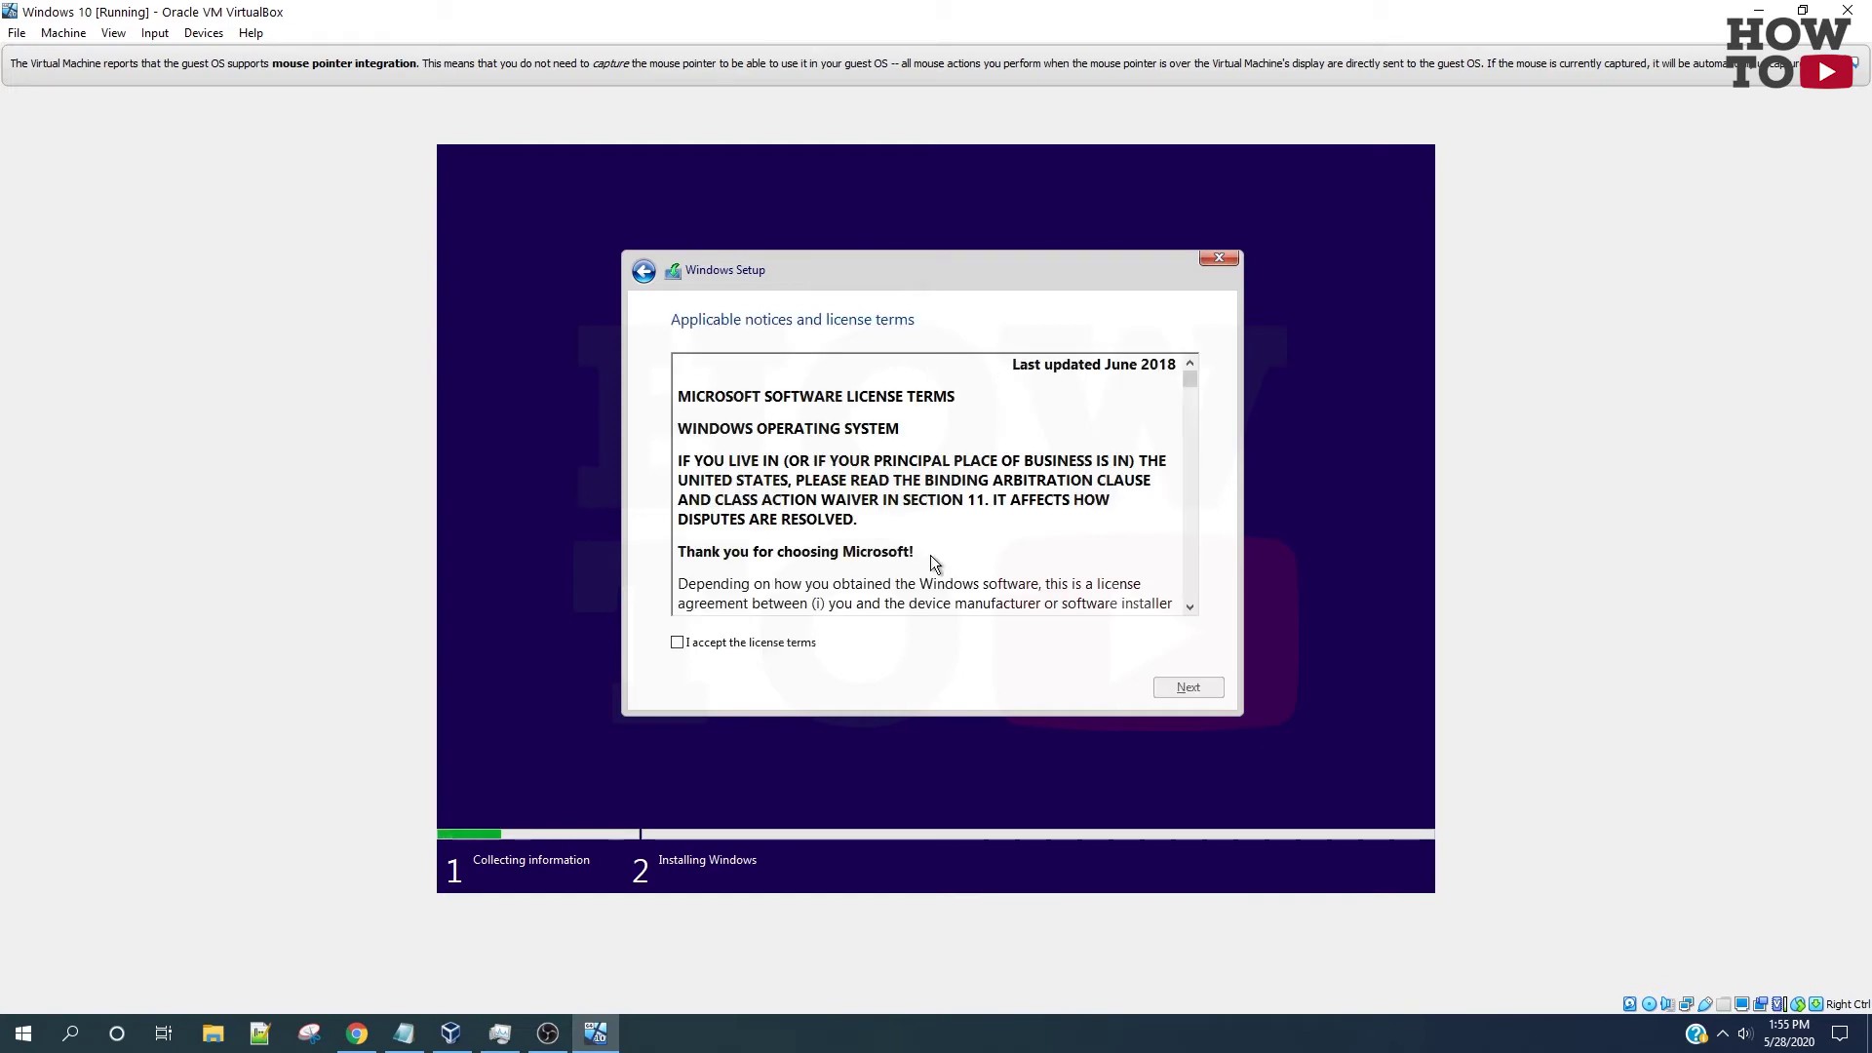
# - Accept the license terms and choose the custom installation type
pyautogui.click(678, 643)
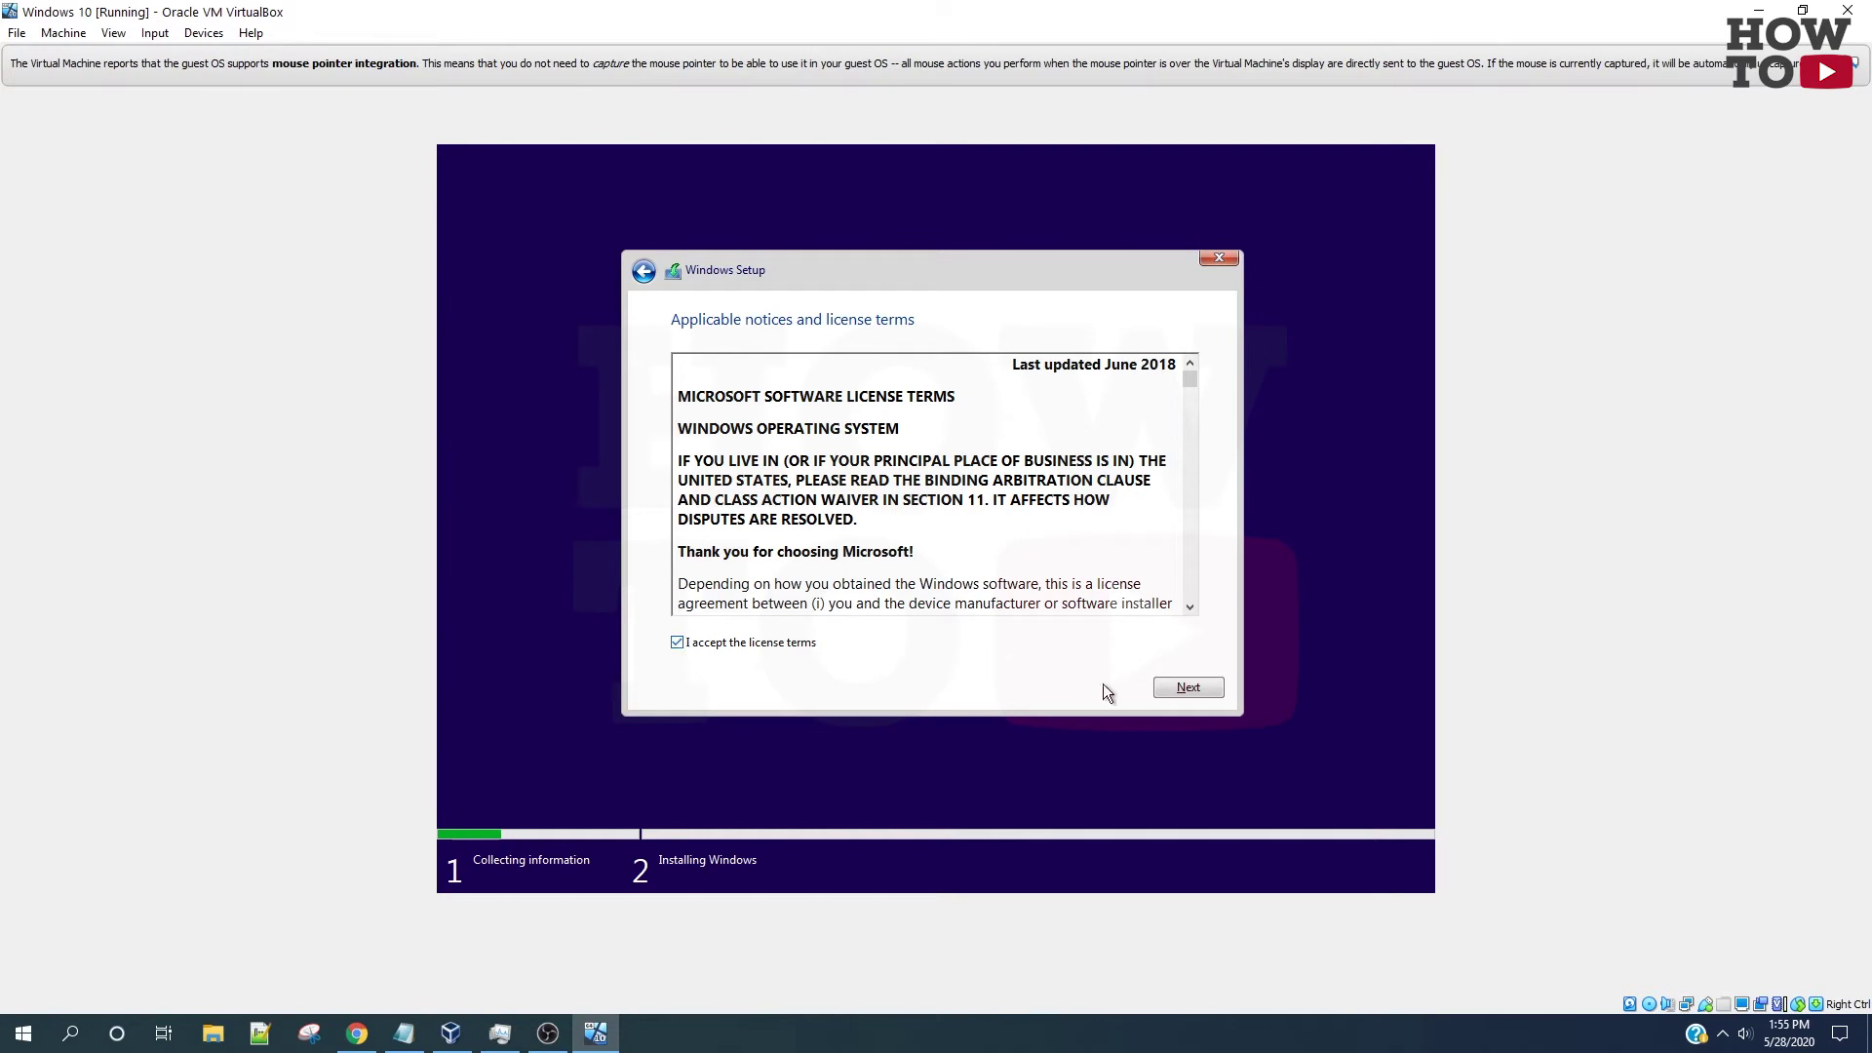
pyautogui.click(1168, 692)
pyautogui.click(904, 499)
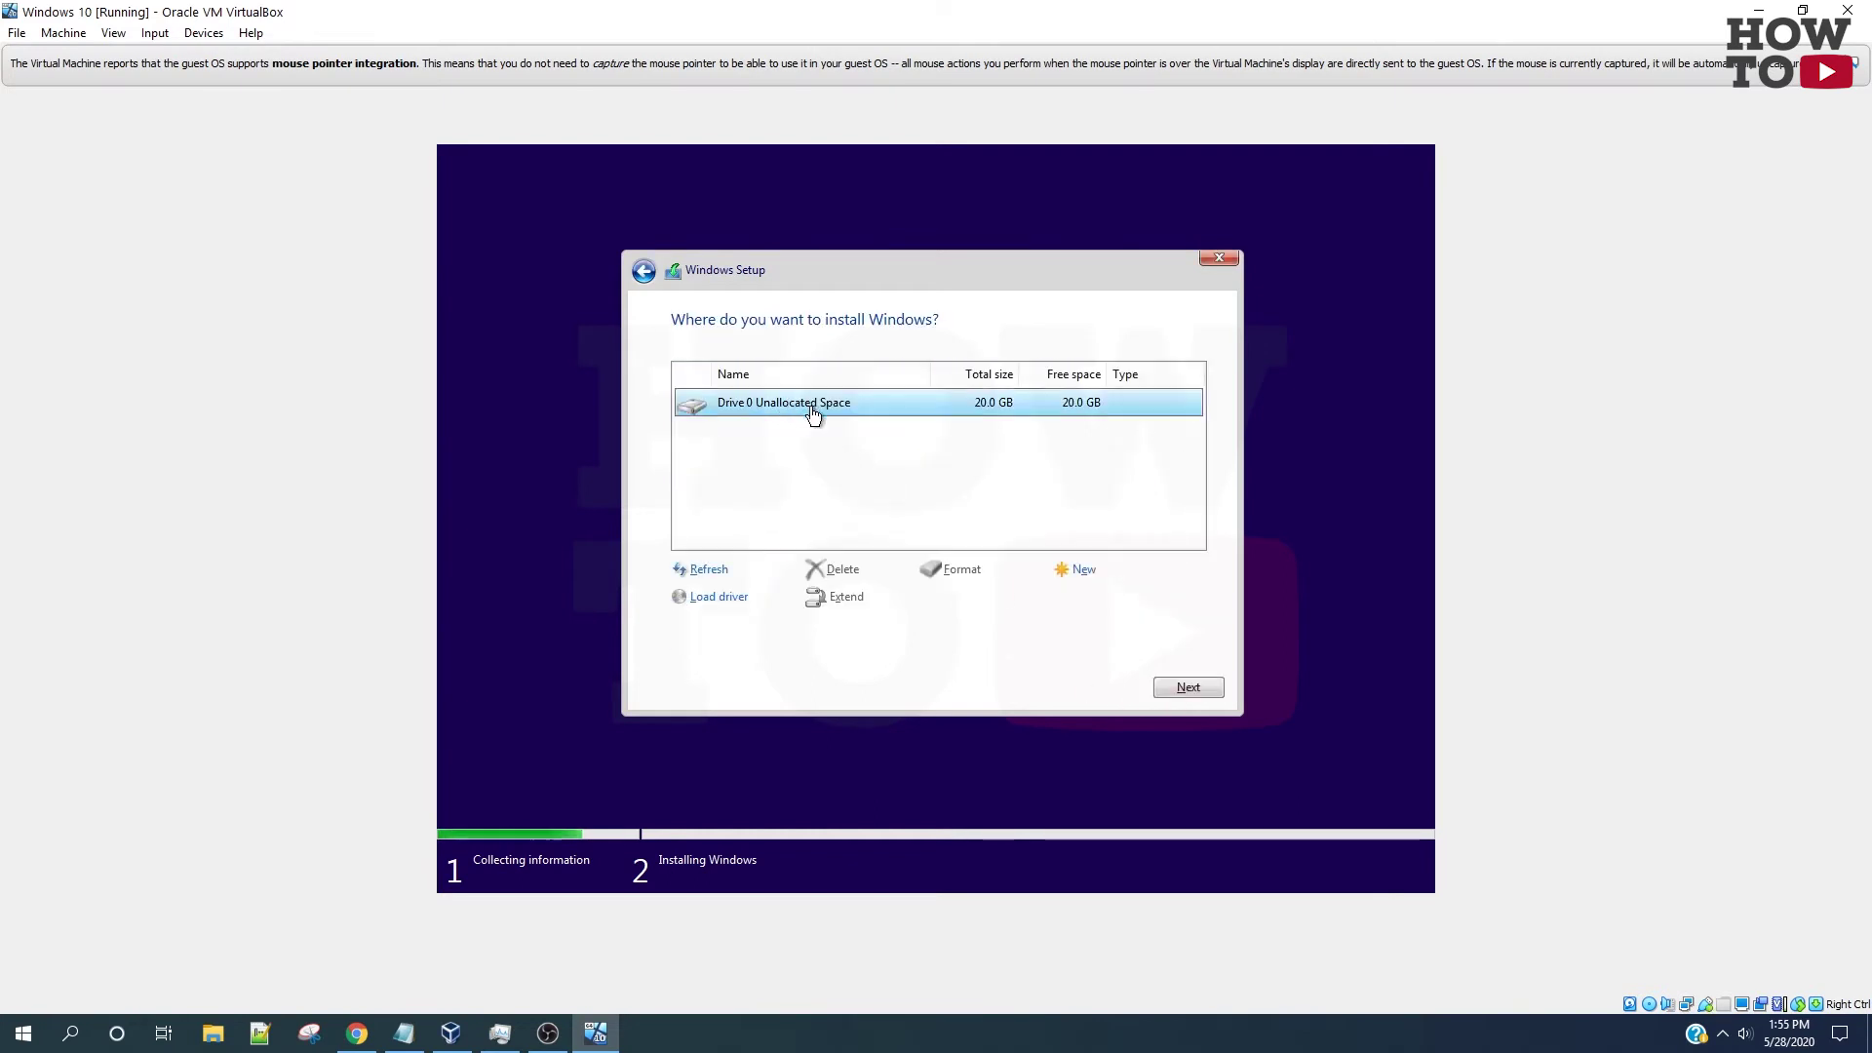
# - Create a 20480 MB partition in Drive 0's unallocated space, allowing the extra system partitions, and install Windows on the primary partition
pyautogui.click(1085, 576)
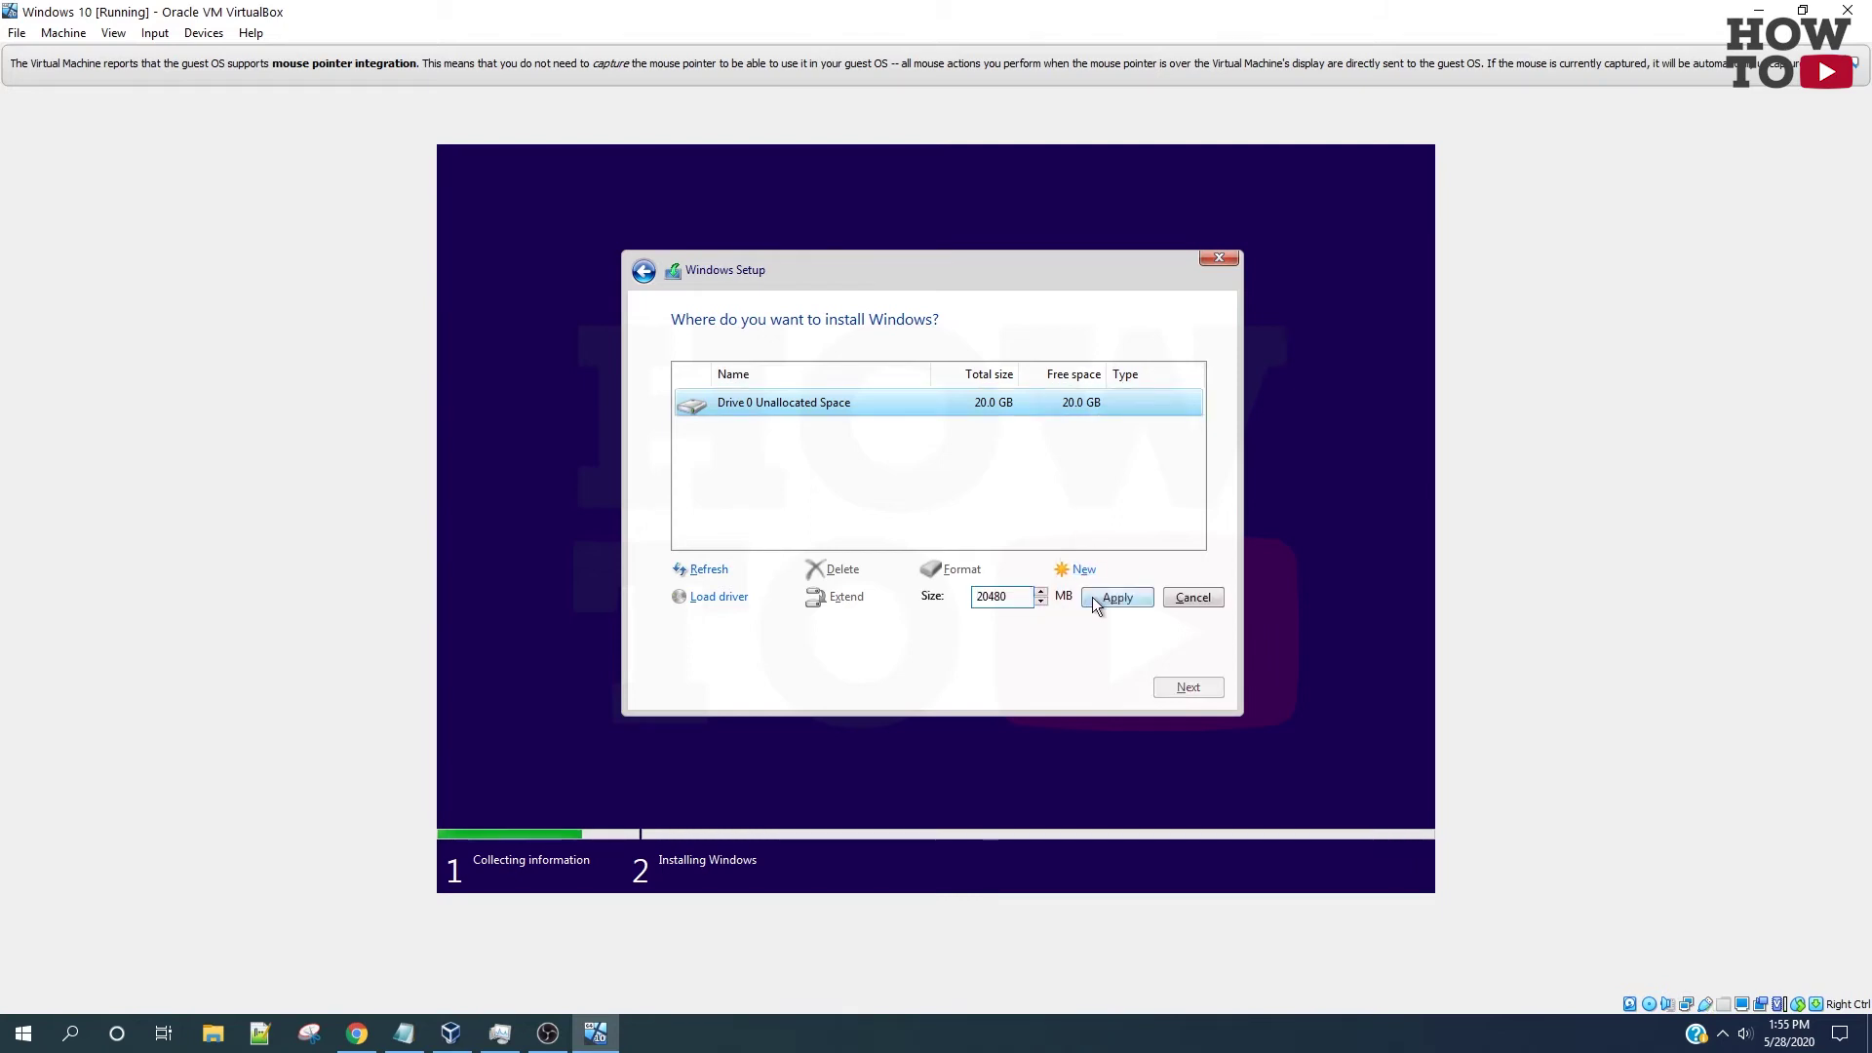
pyautogui.click(1092, 597)
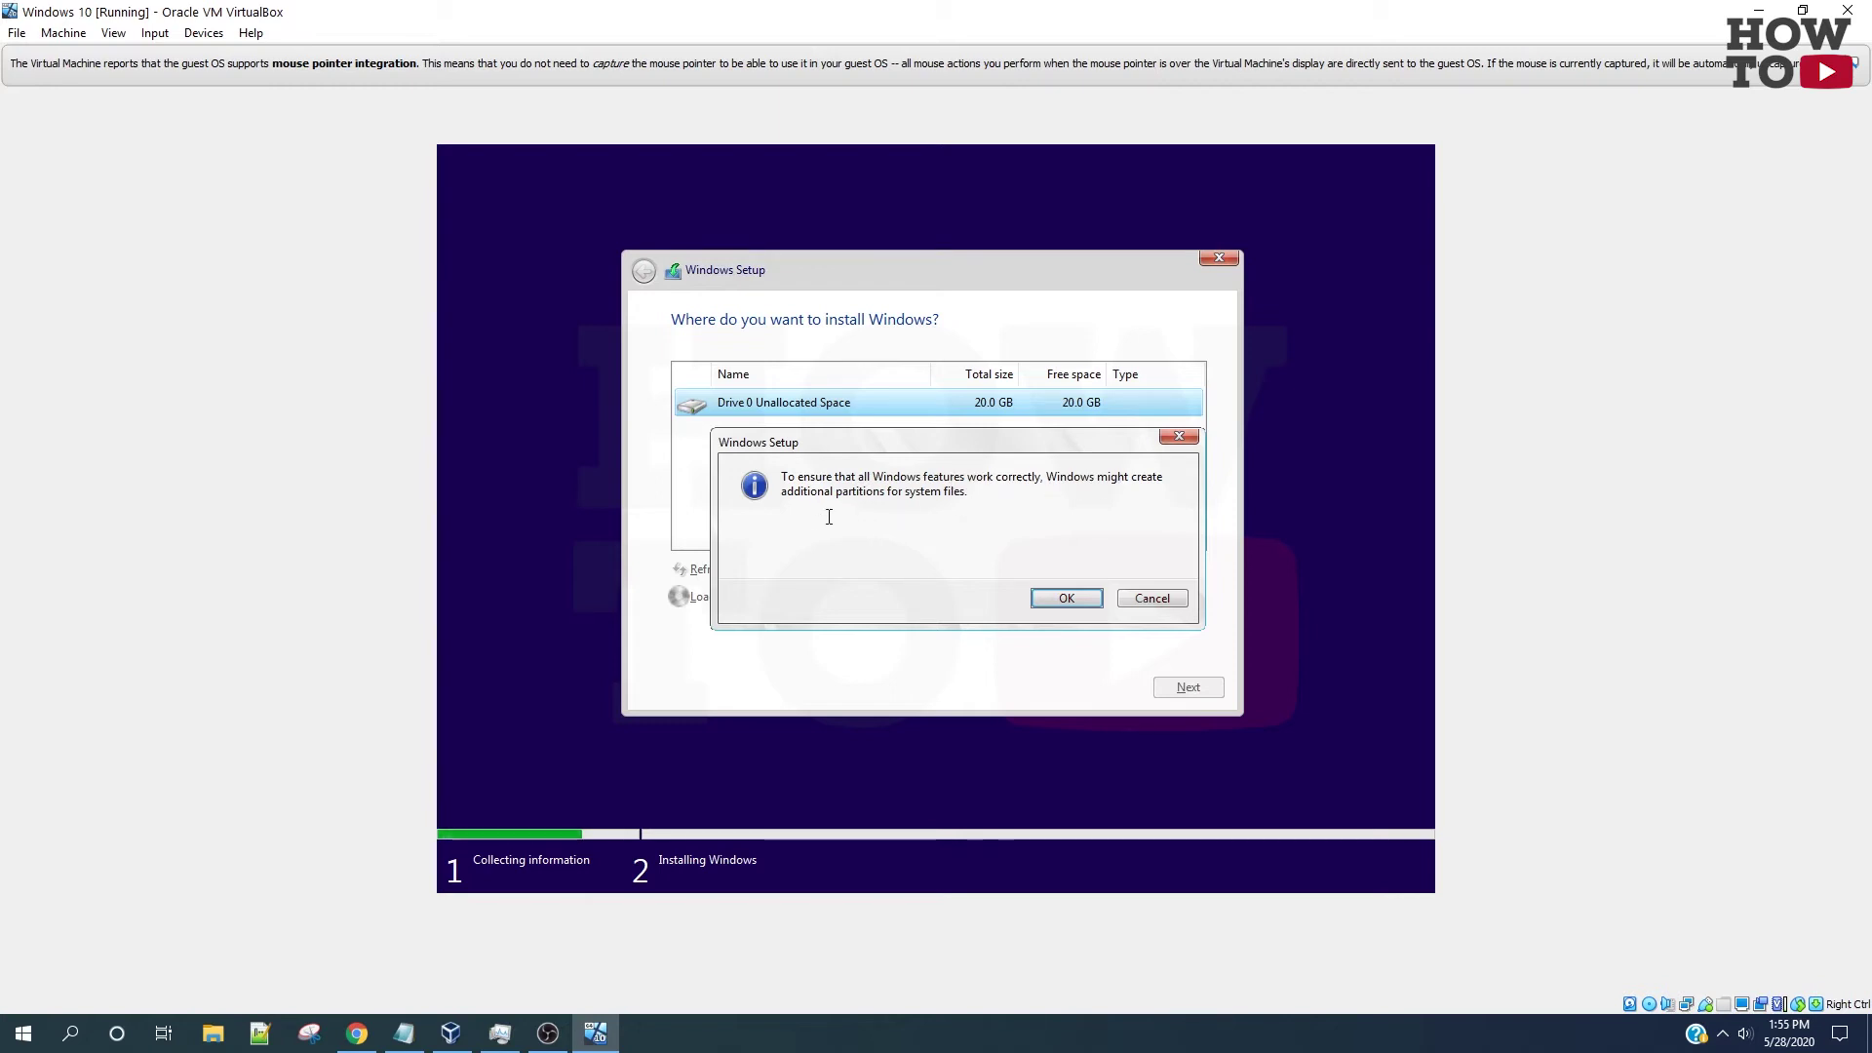
pyautogui.click(1066, 598)
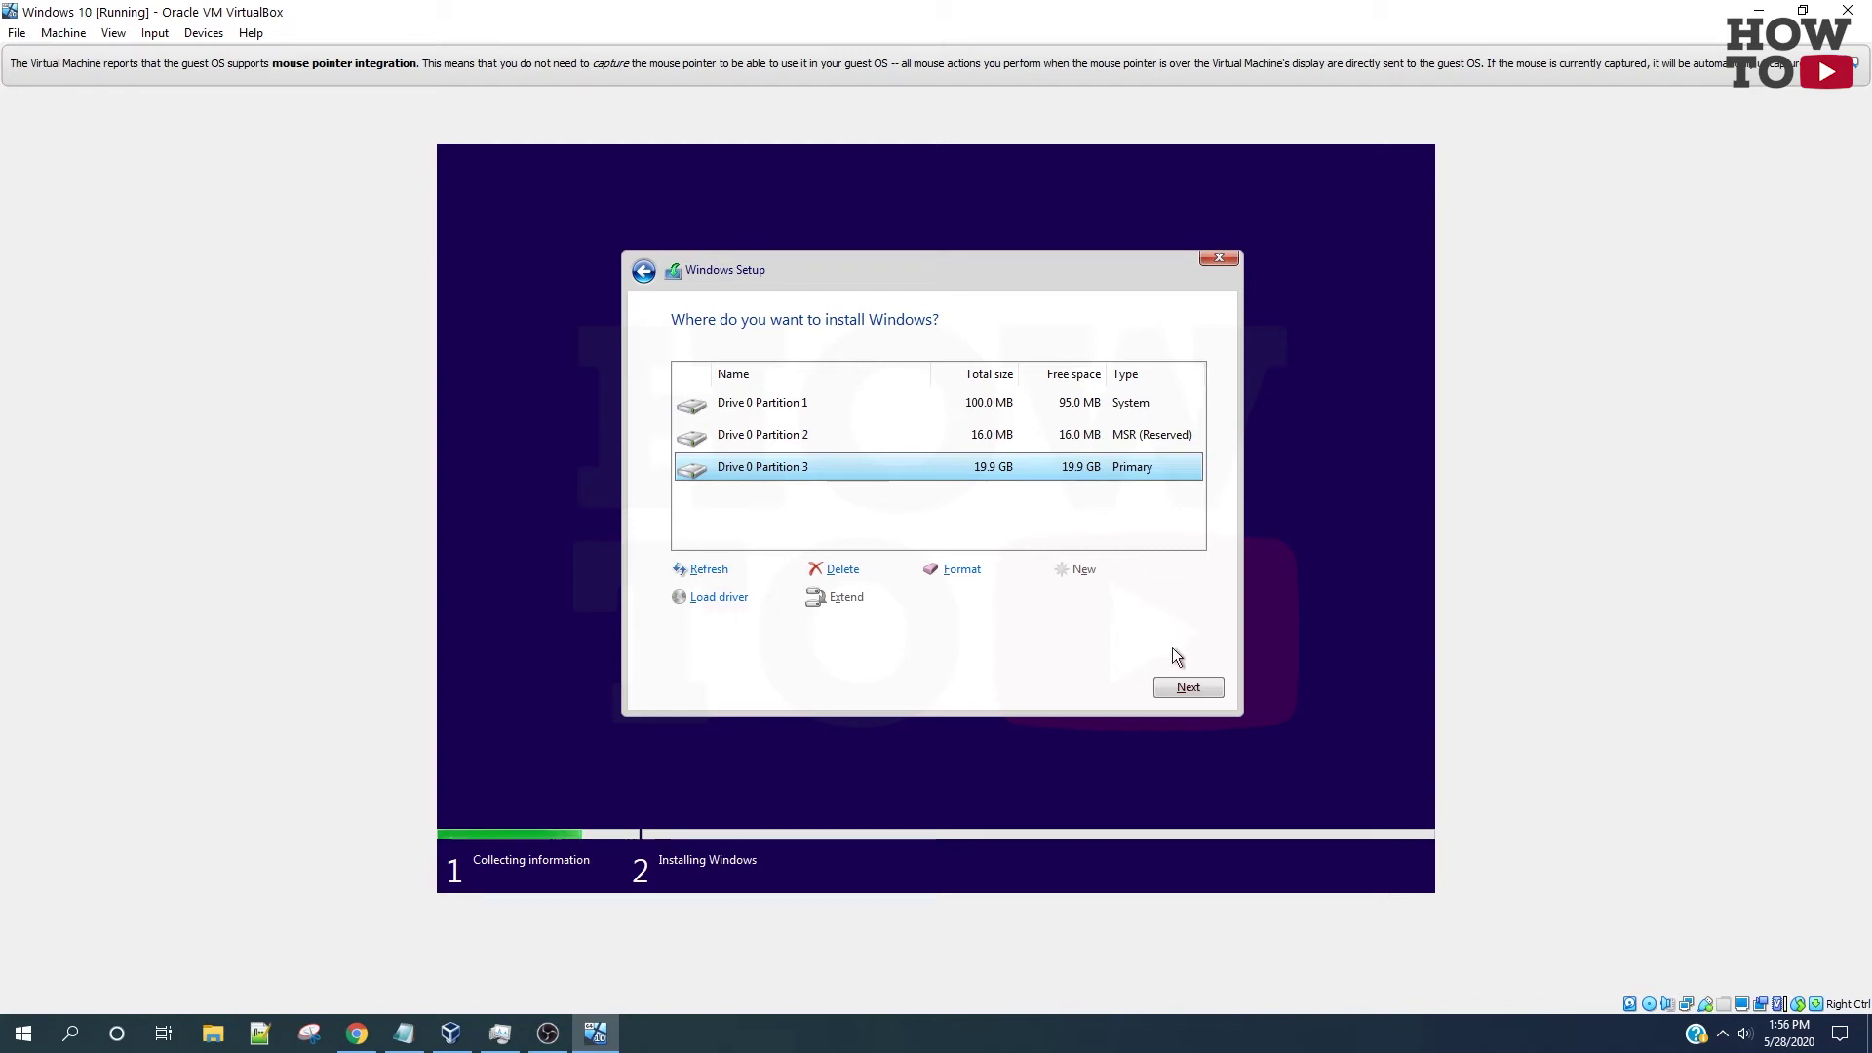
pyautogui.click(1185, 686)
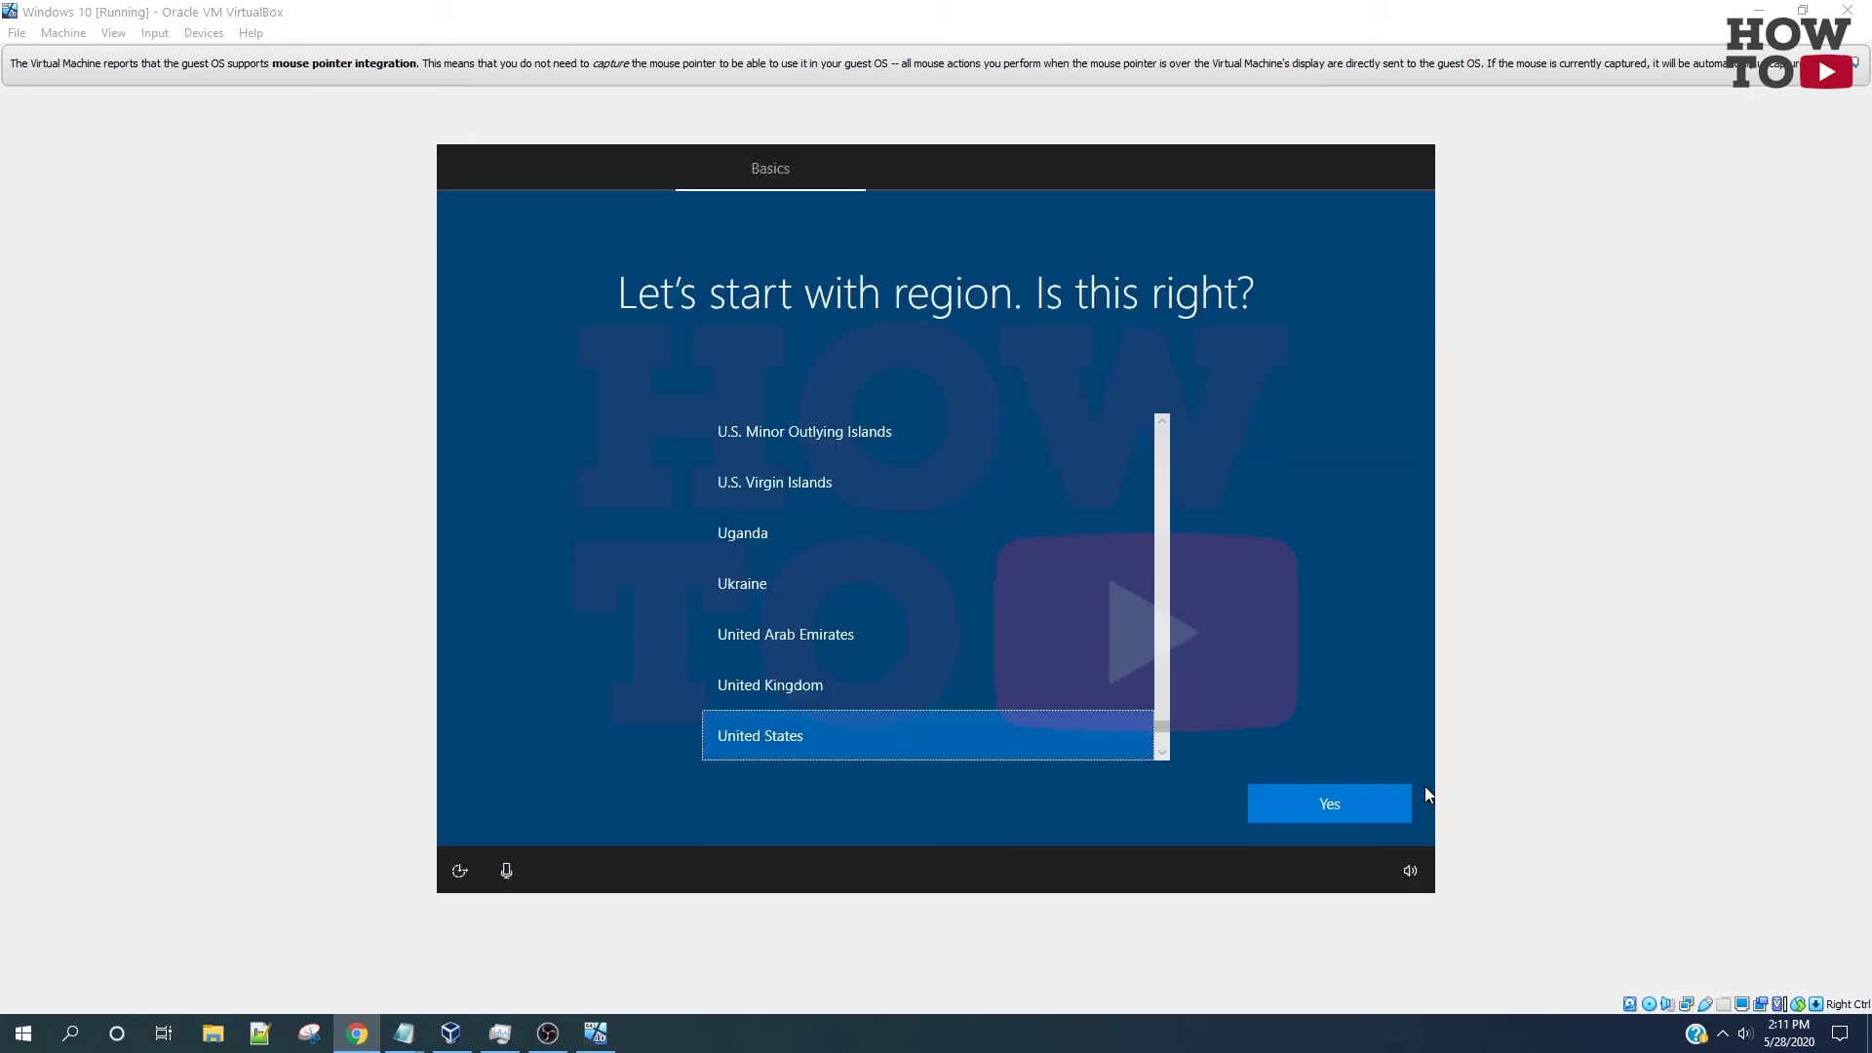
# - Confirm United States as the region and US as the keyboard layout, without adding a second layout
pyautogui.click(1388, 814)
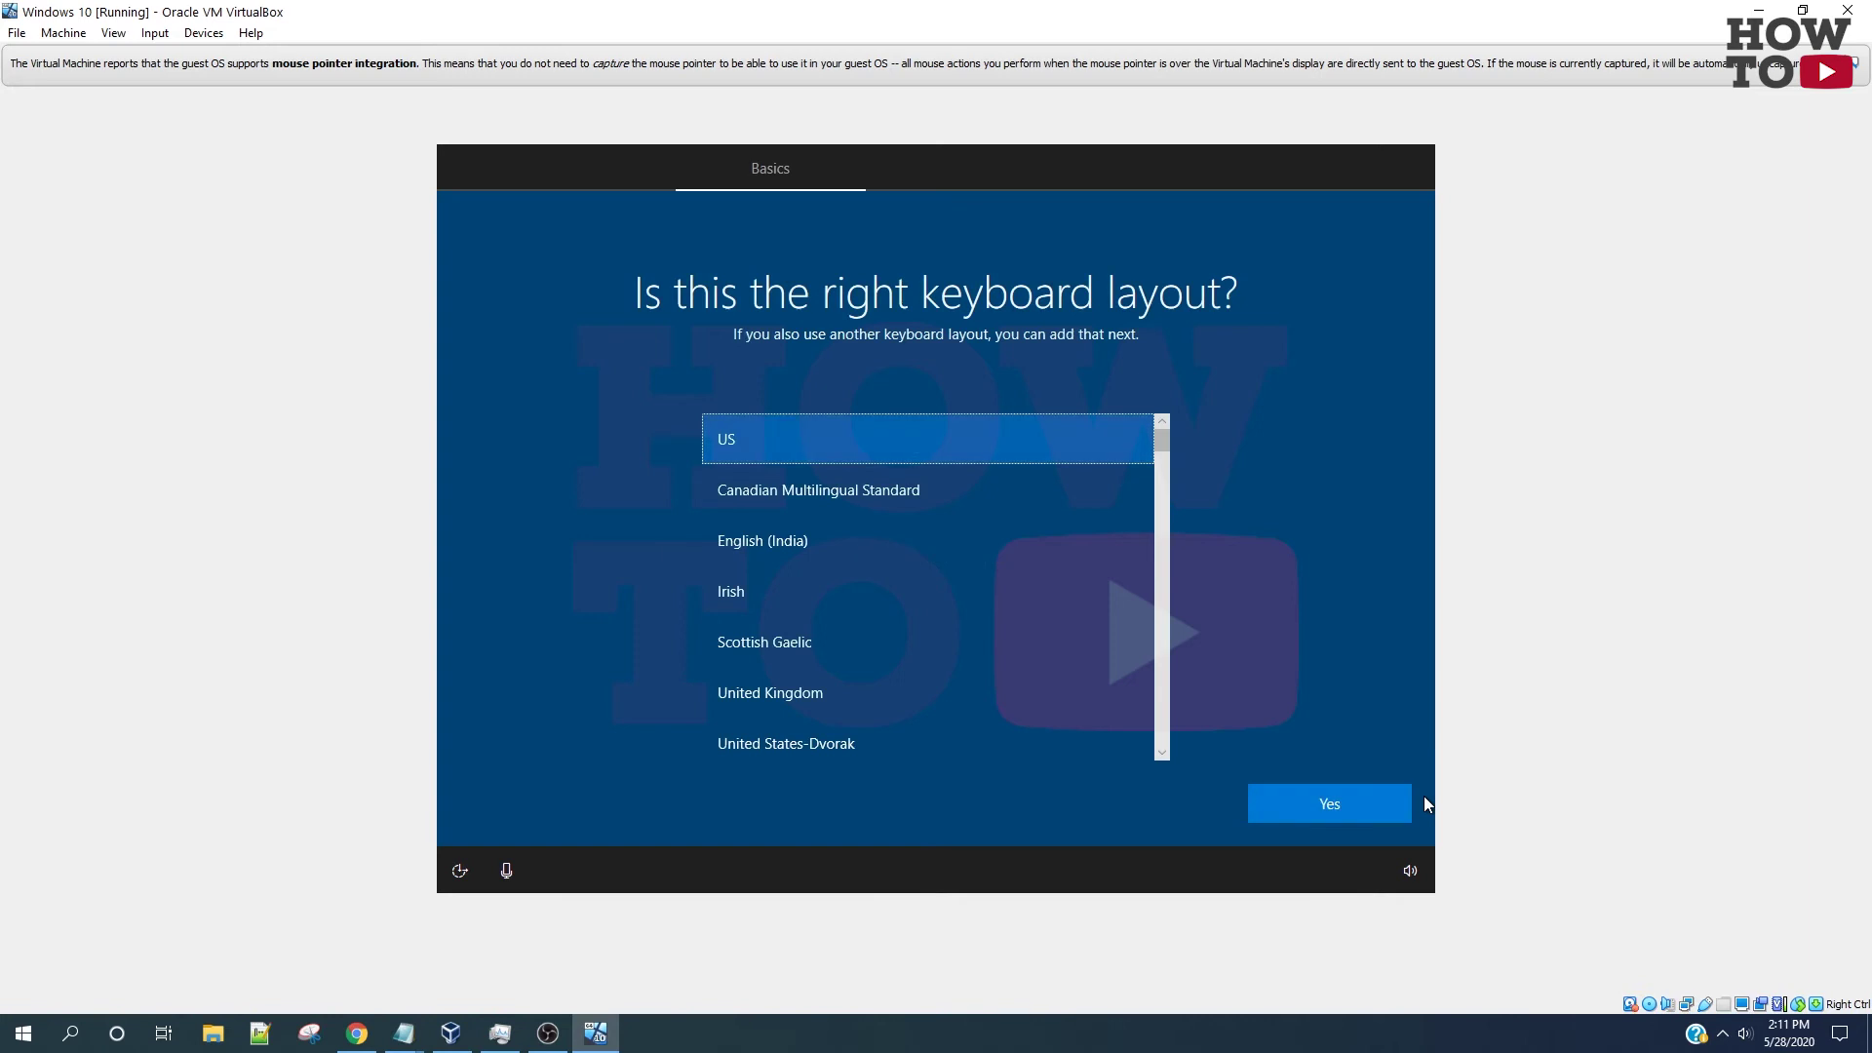
pyautogui.click(1366, 819)
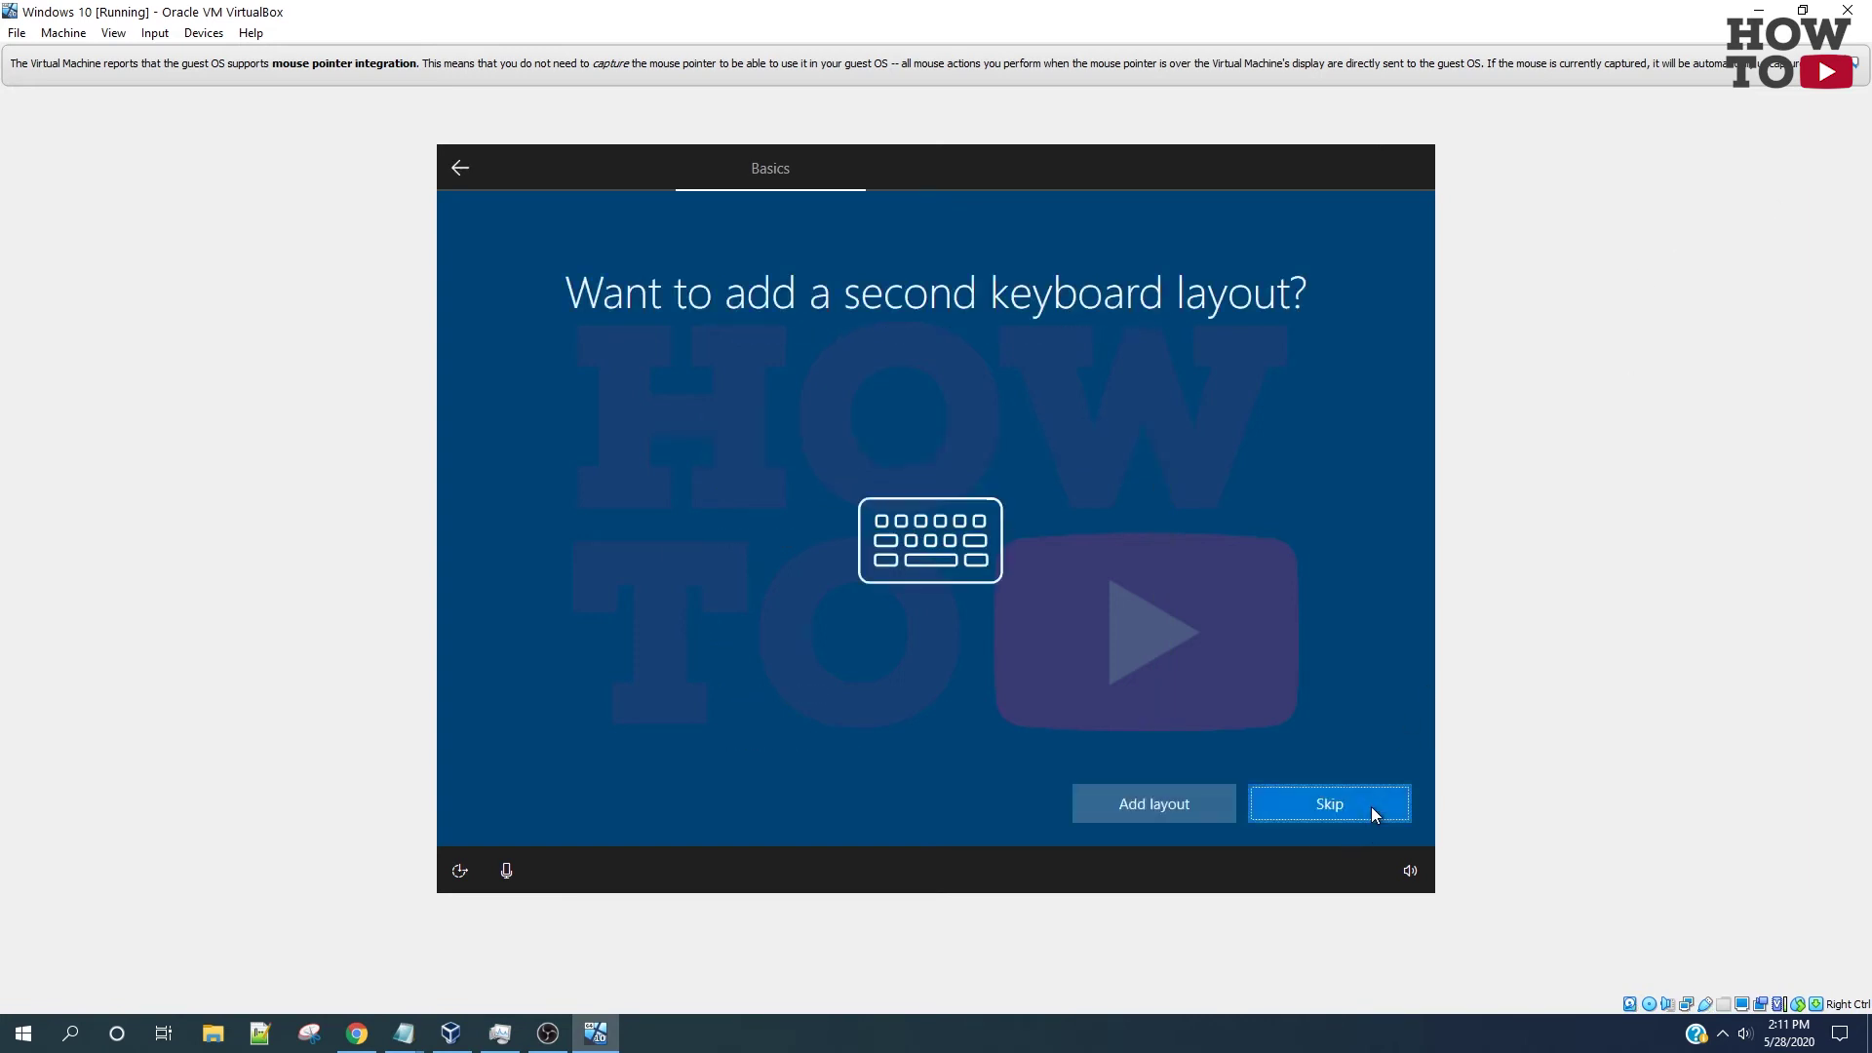
pyautogui.click(1371, 805)
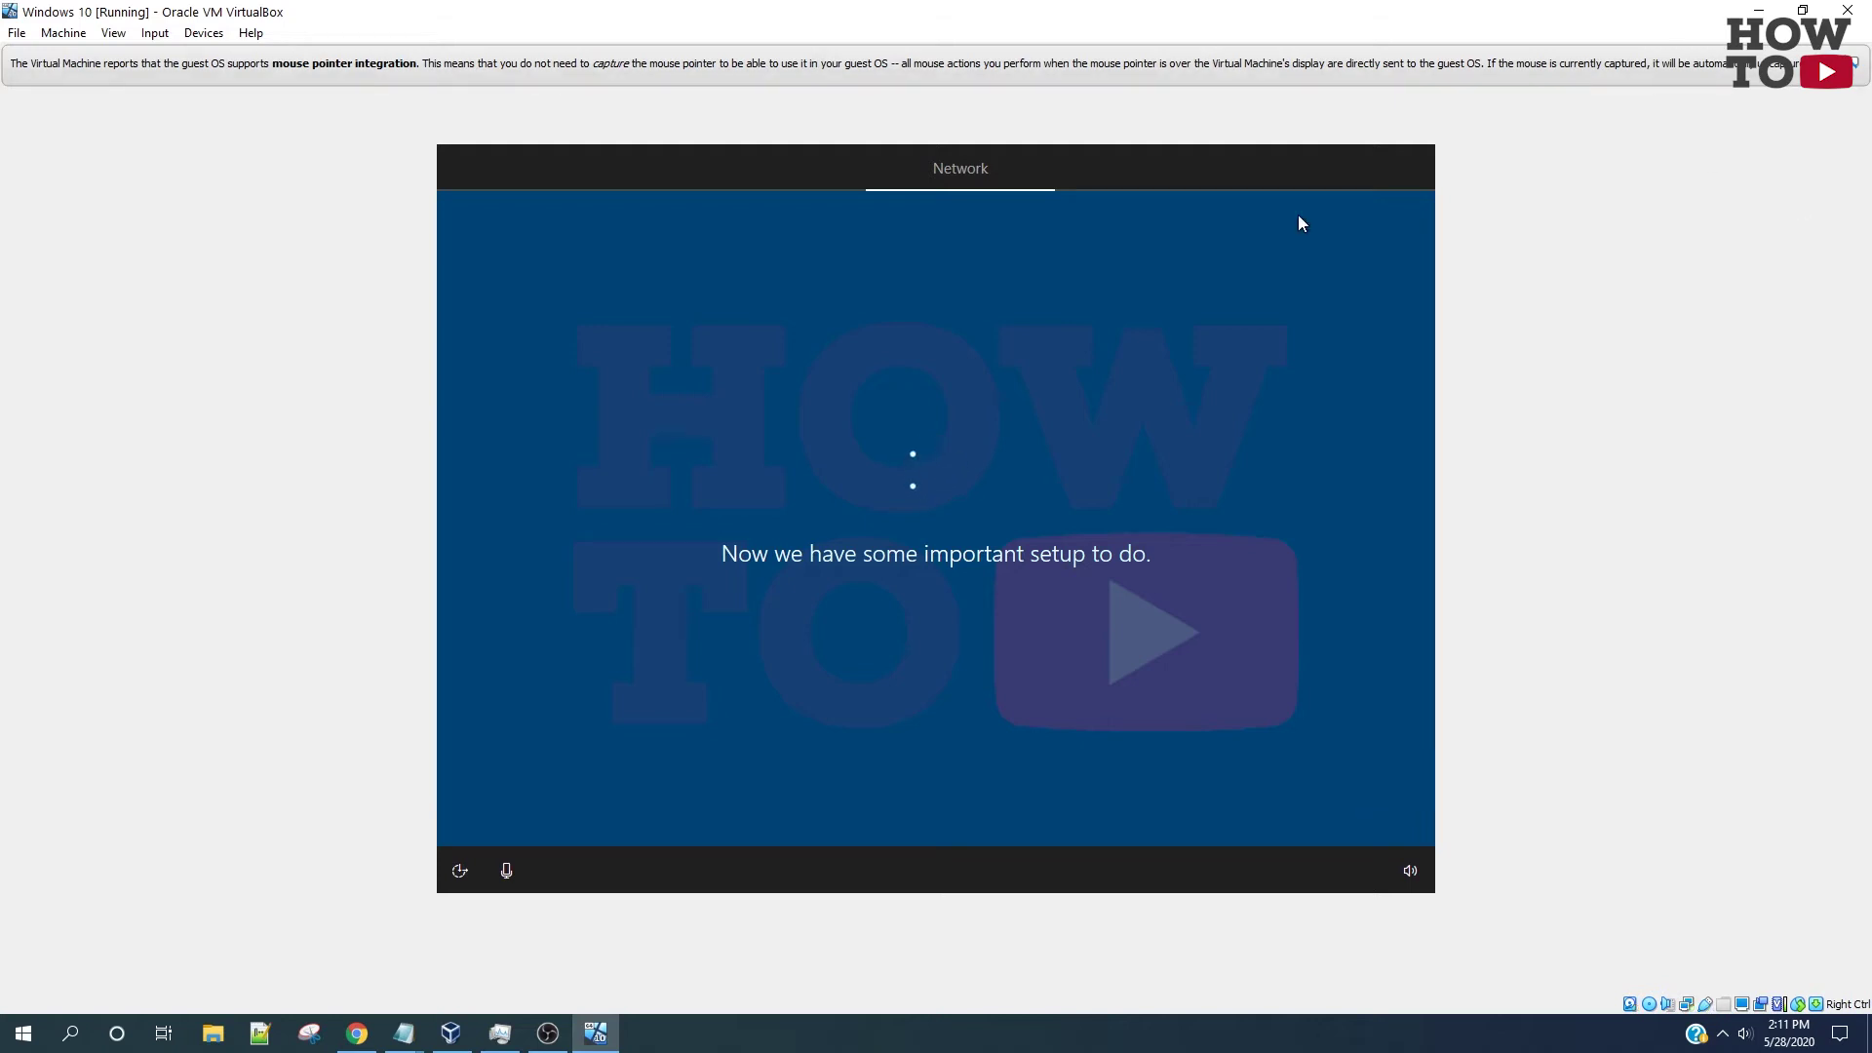
# - Set the device up for personal use
pyautogui.hotkey('alt', 'Tab')
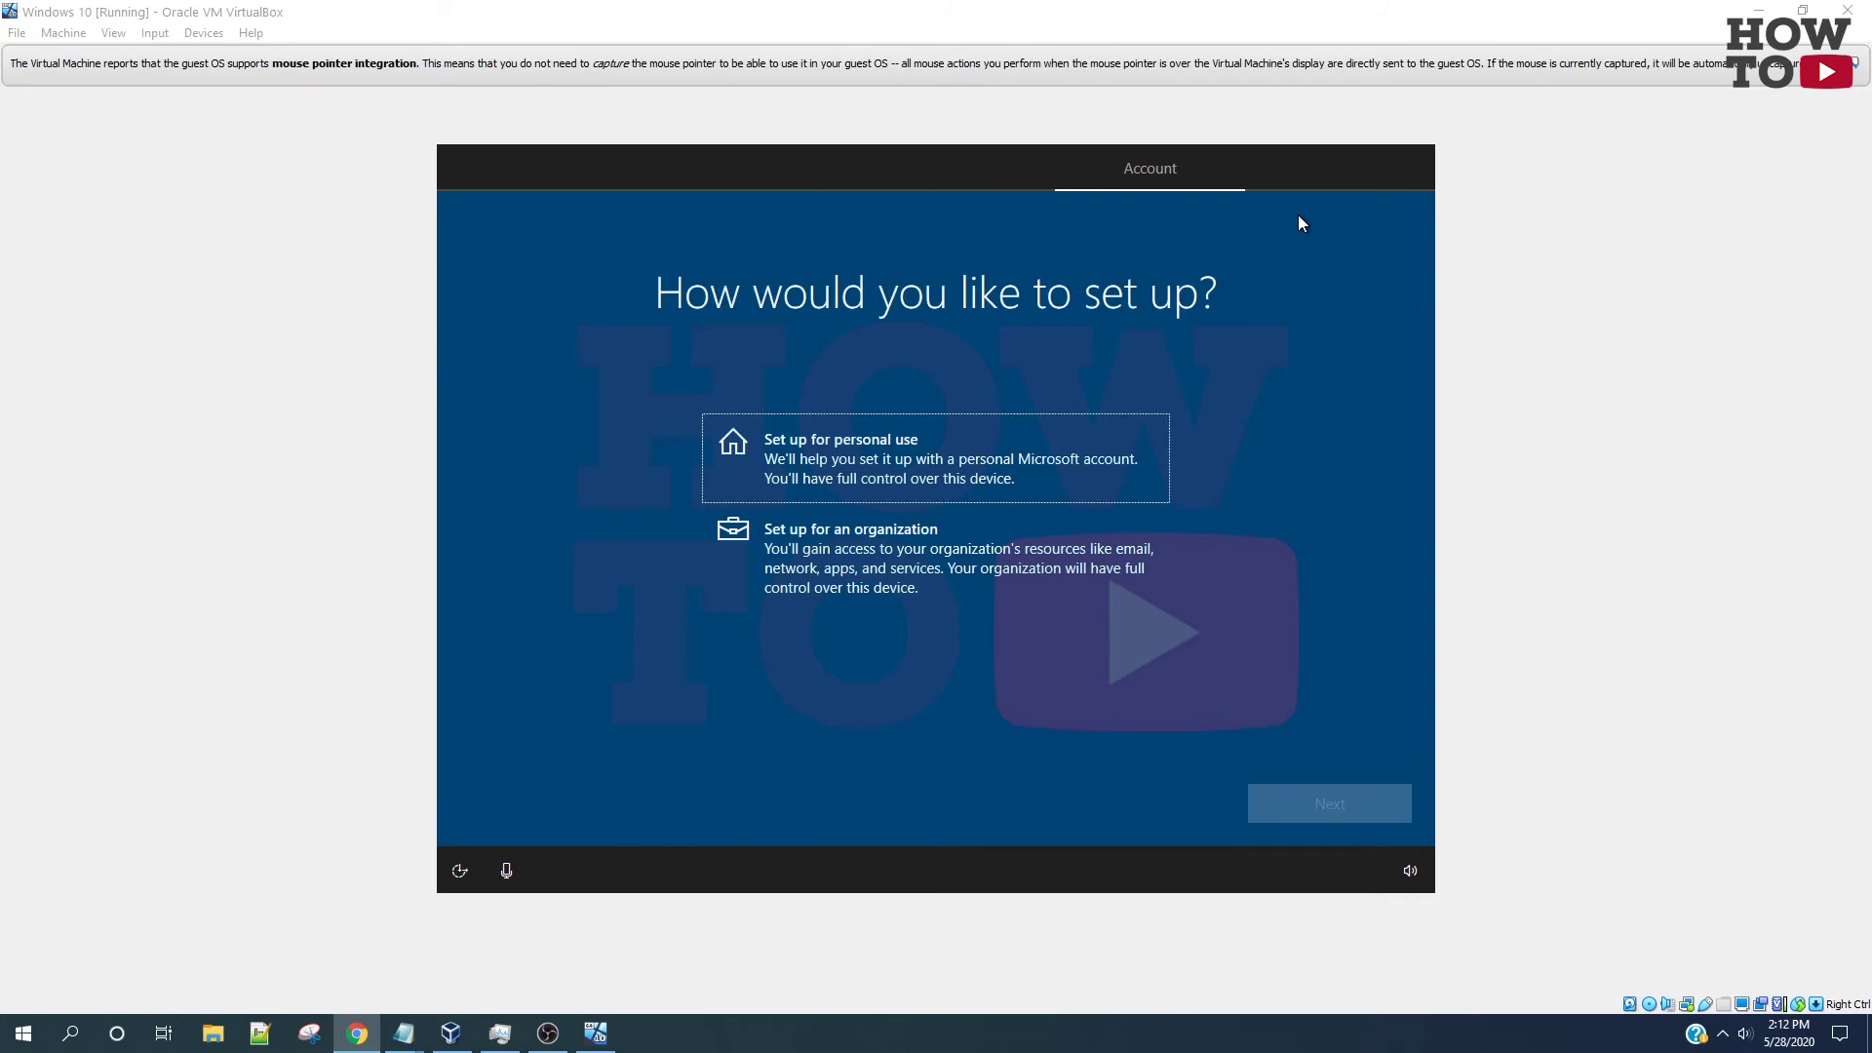
pyautogui.click(863, 480)
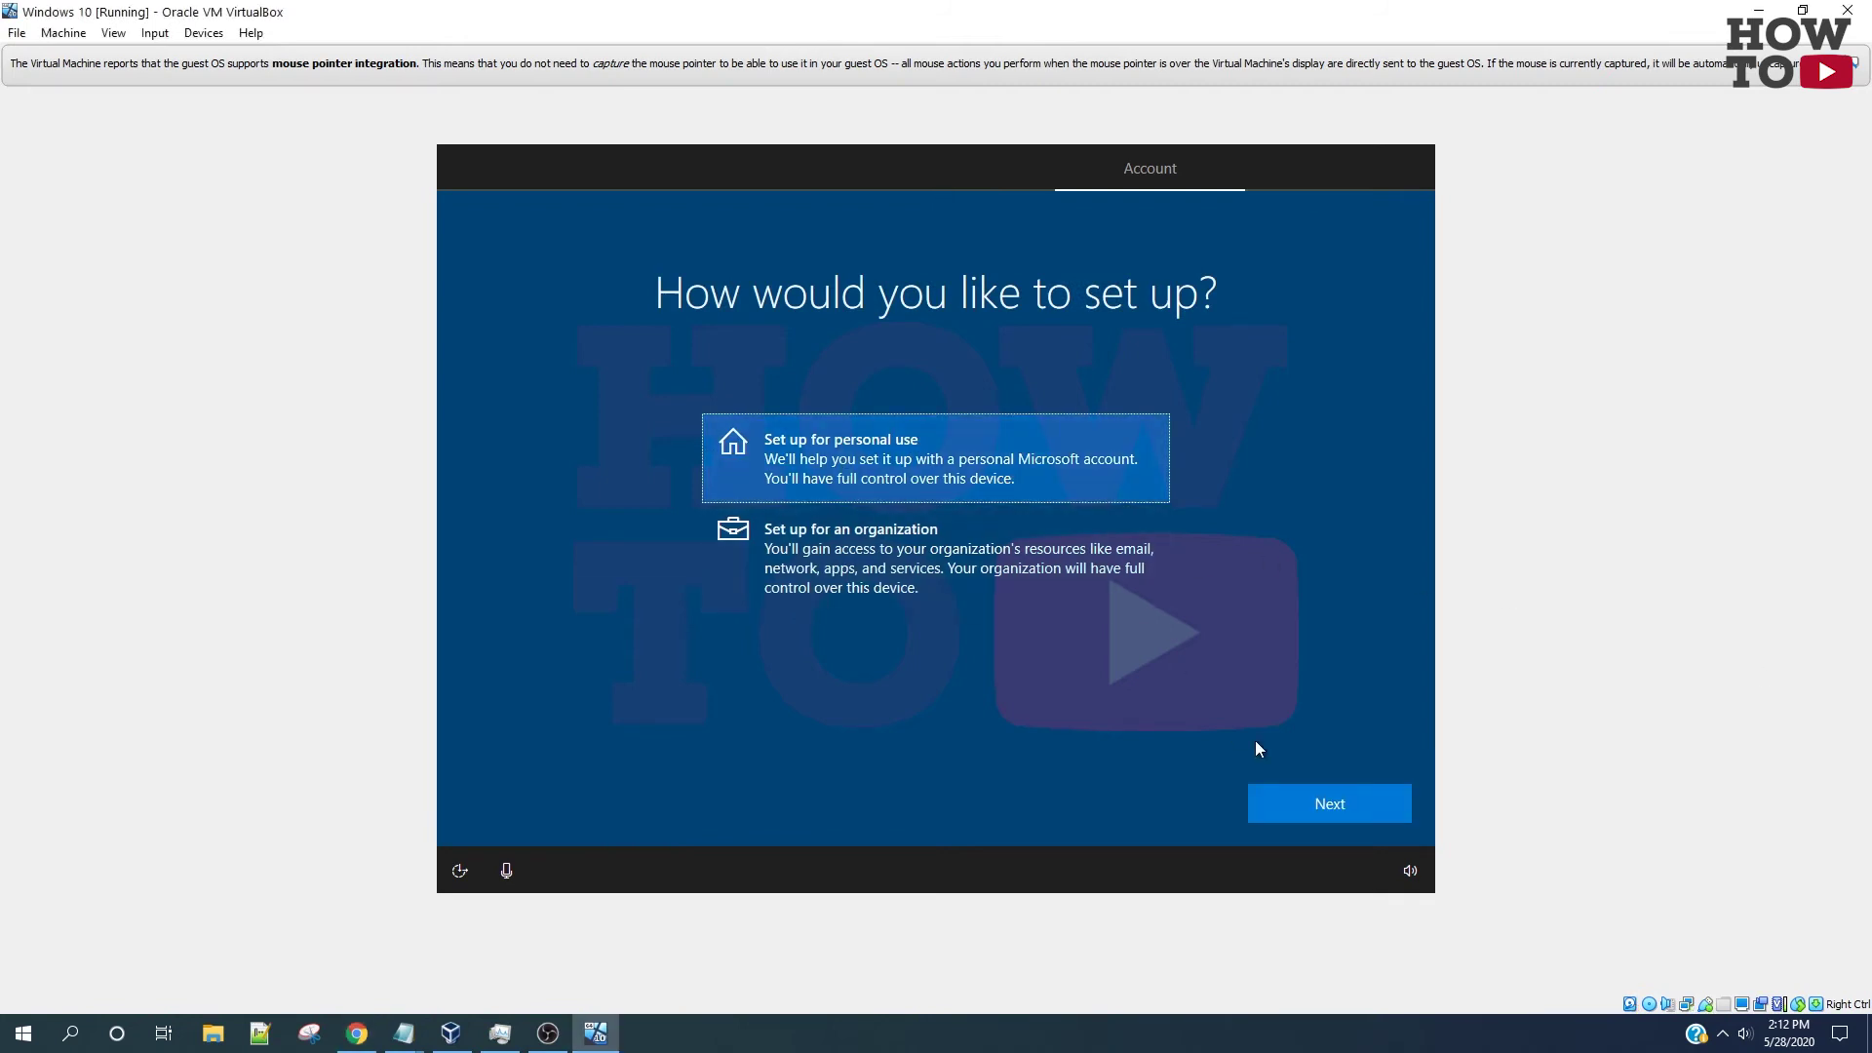
pyautogui.click(1342, 805)
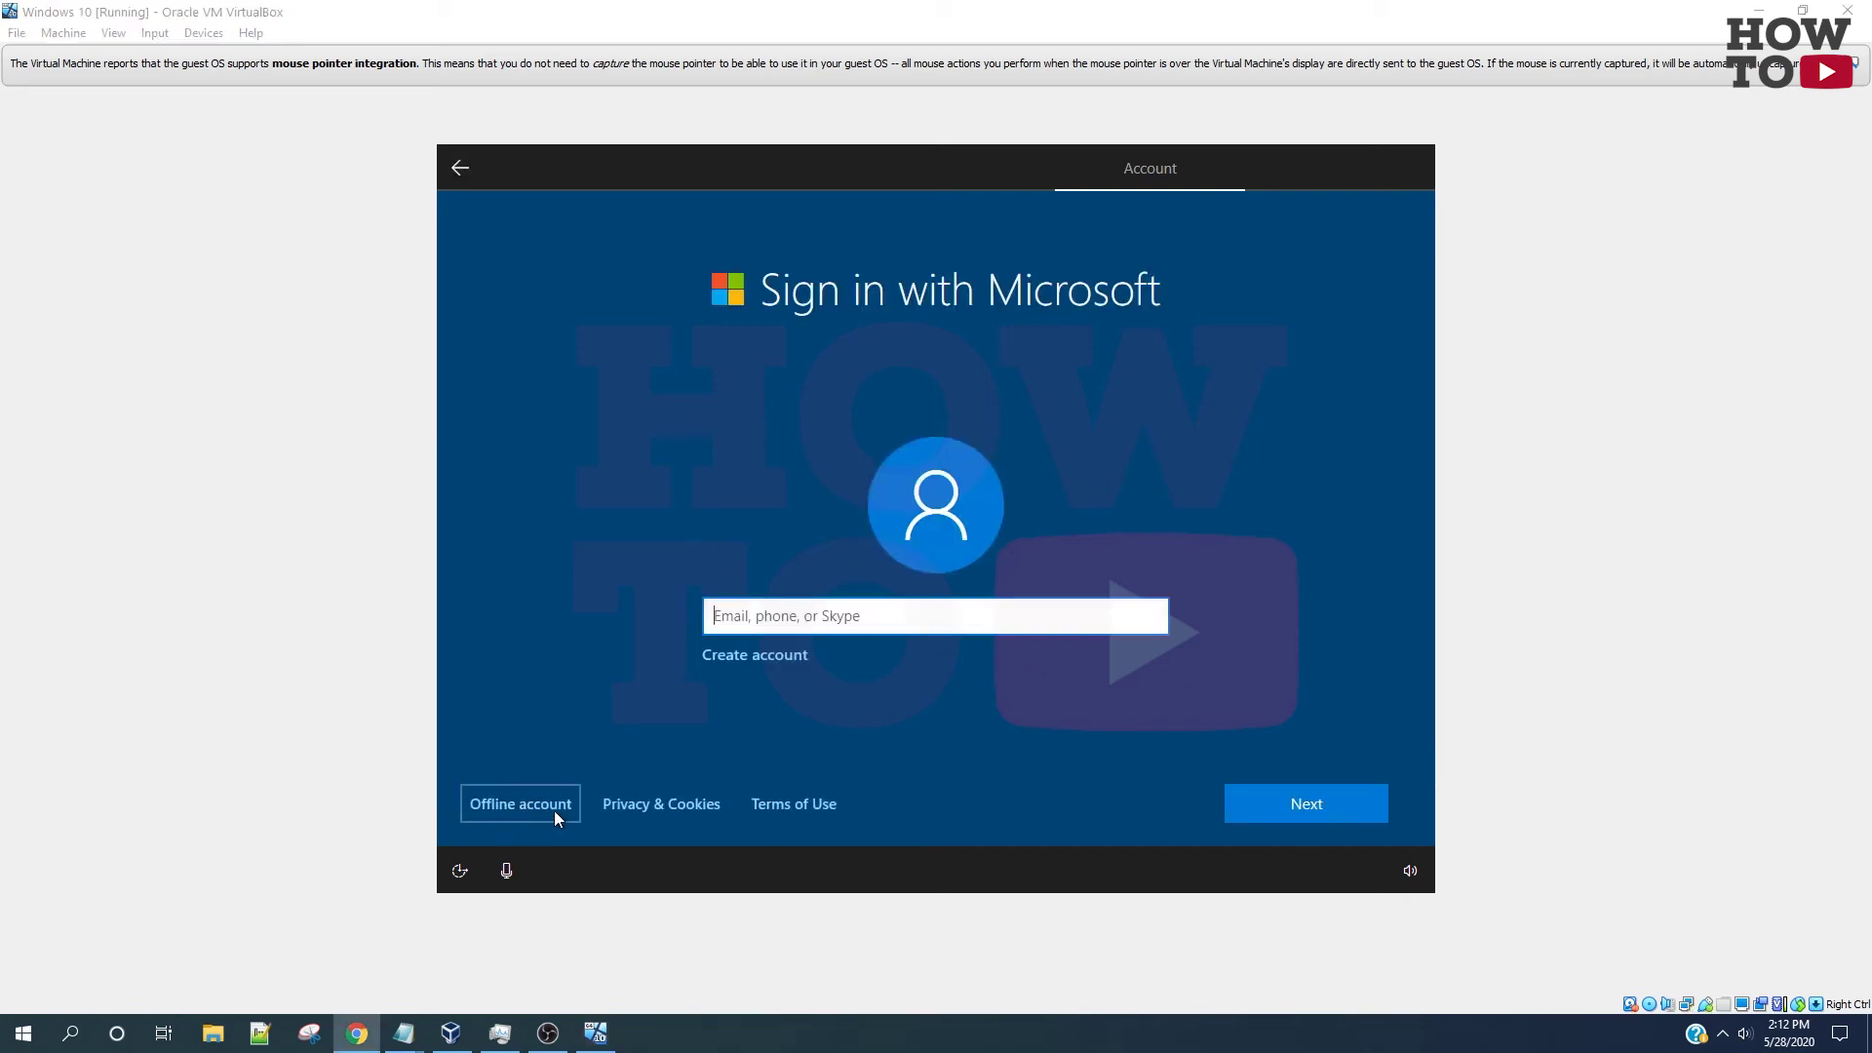
pyautogui.click(787, 619)
pyautogui.write('i')
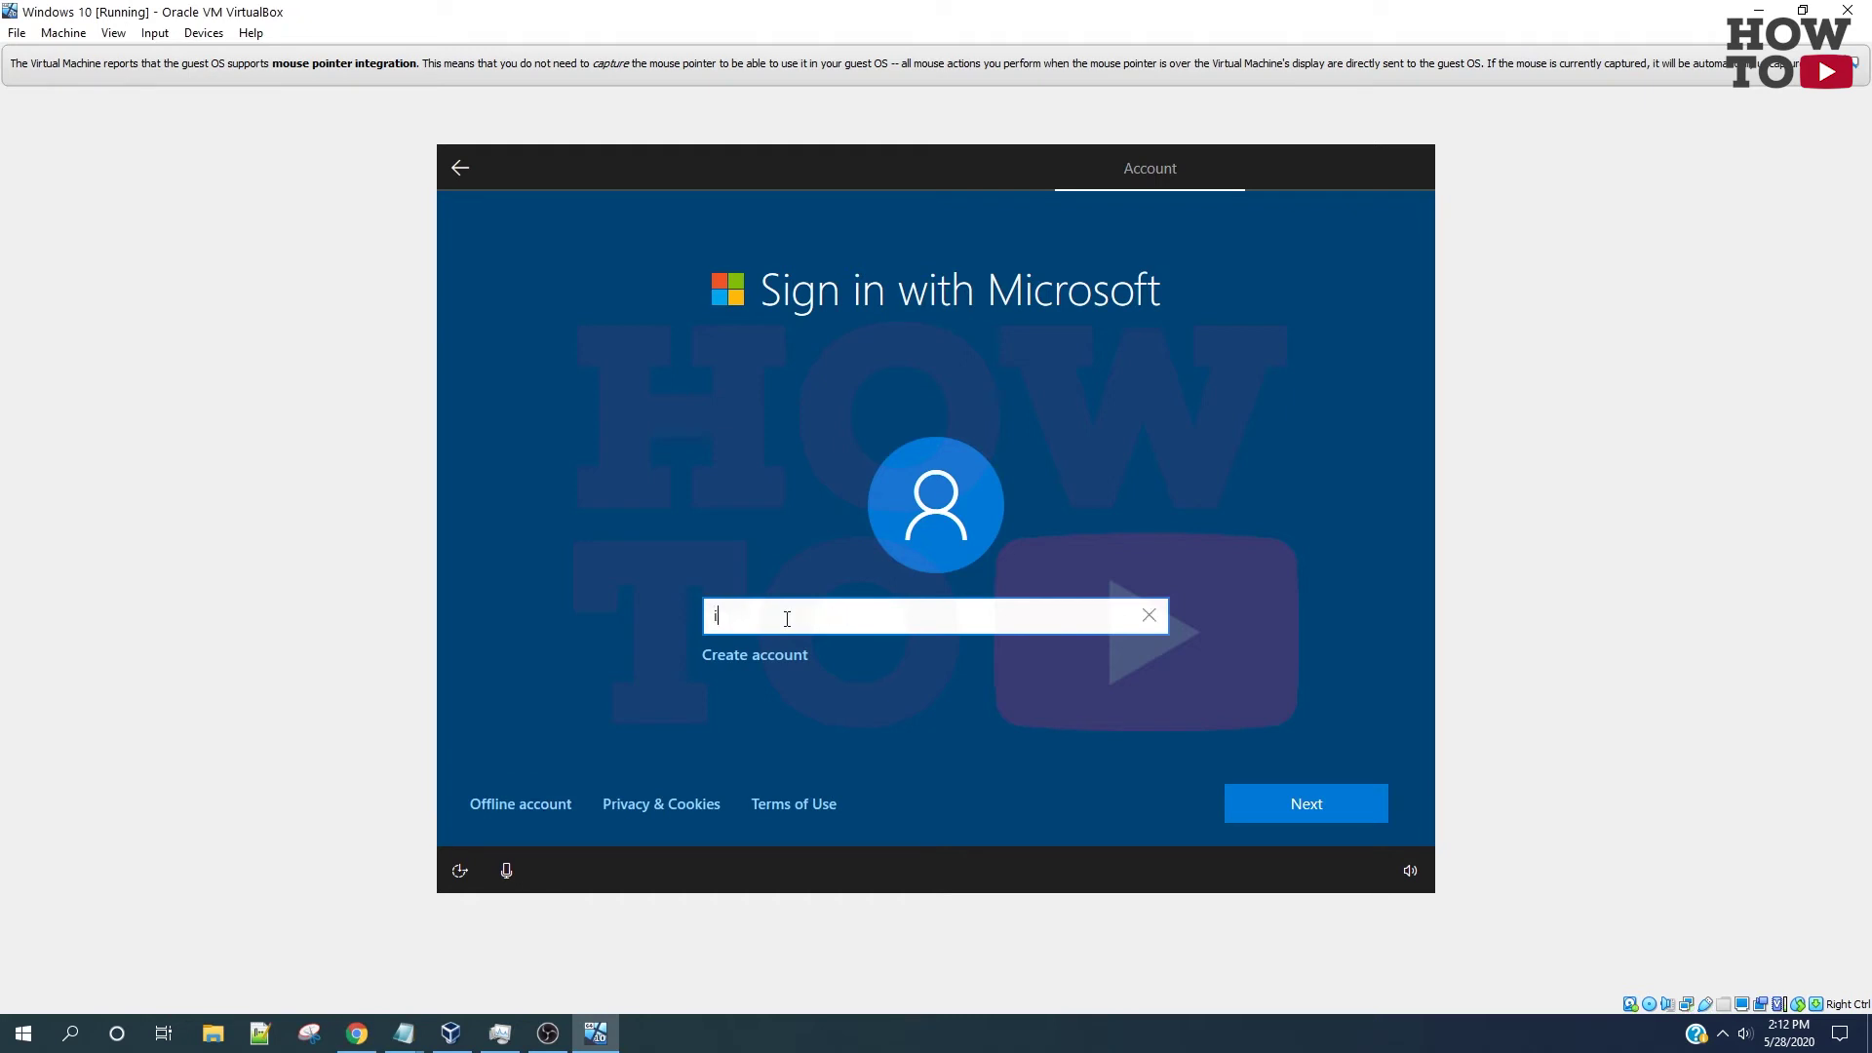
pyautogui.write(' will create offline account')
pyautogui.hotkey('ctrl', 'a')
pyautogui.press('BackSpace')
# - Create an offline account with the limited experience, named Windows 10, leaving the password blank
pyautogui.click(553, 805)
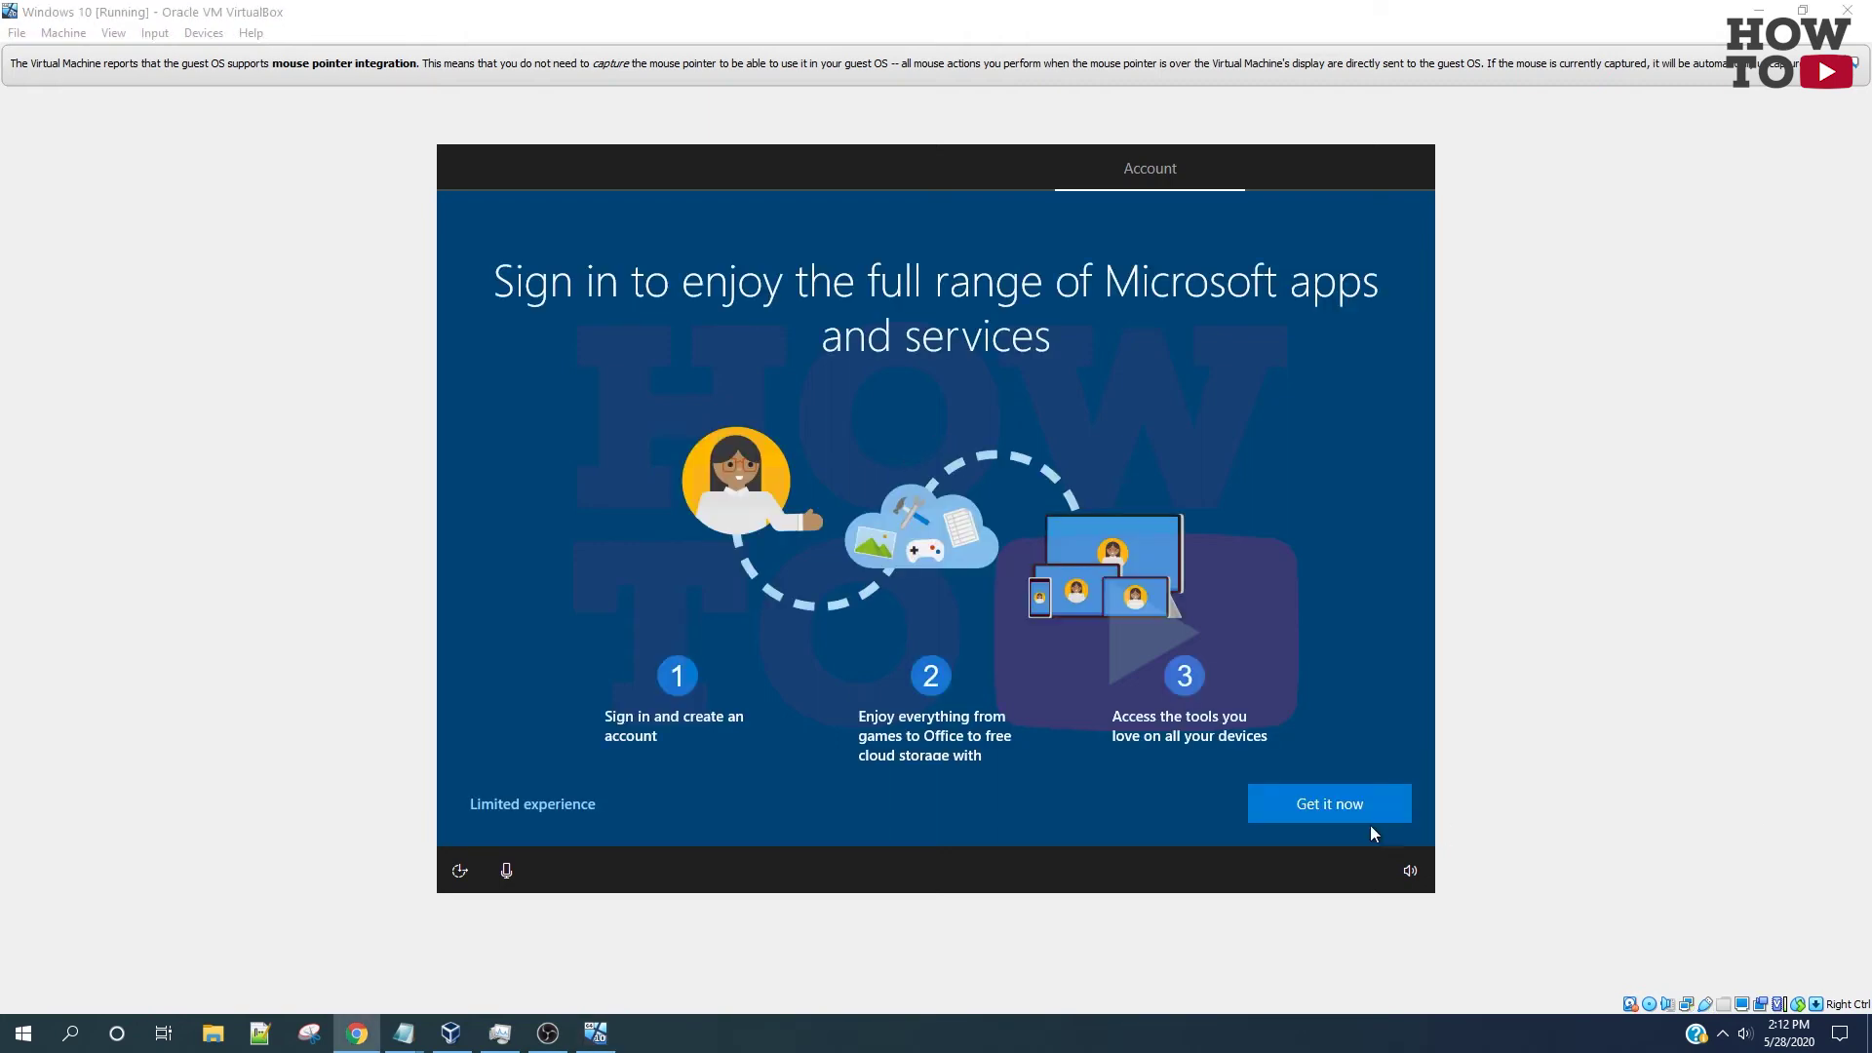
pyautogui.click(488, 807)
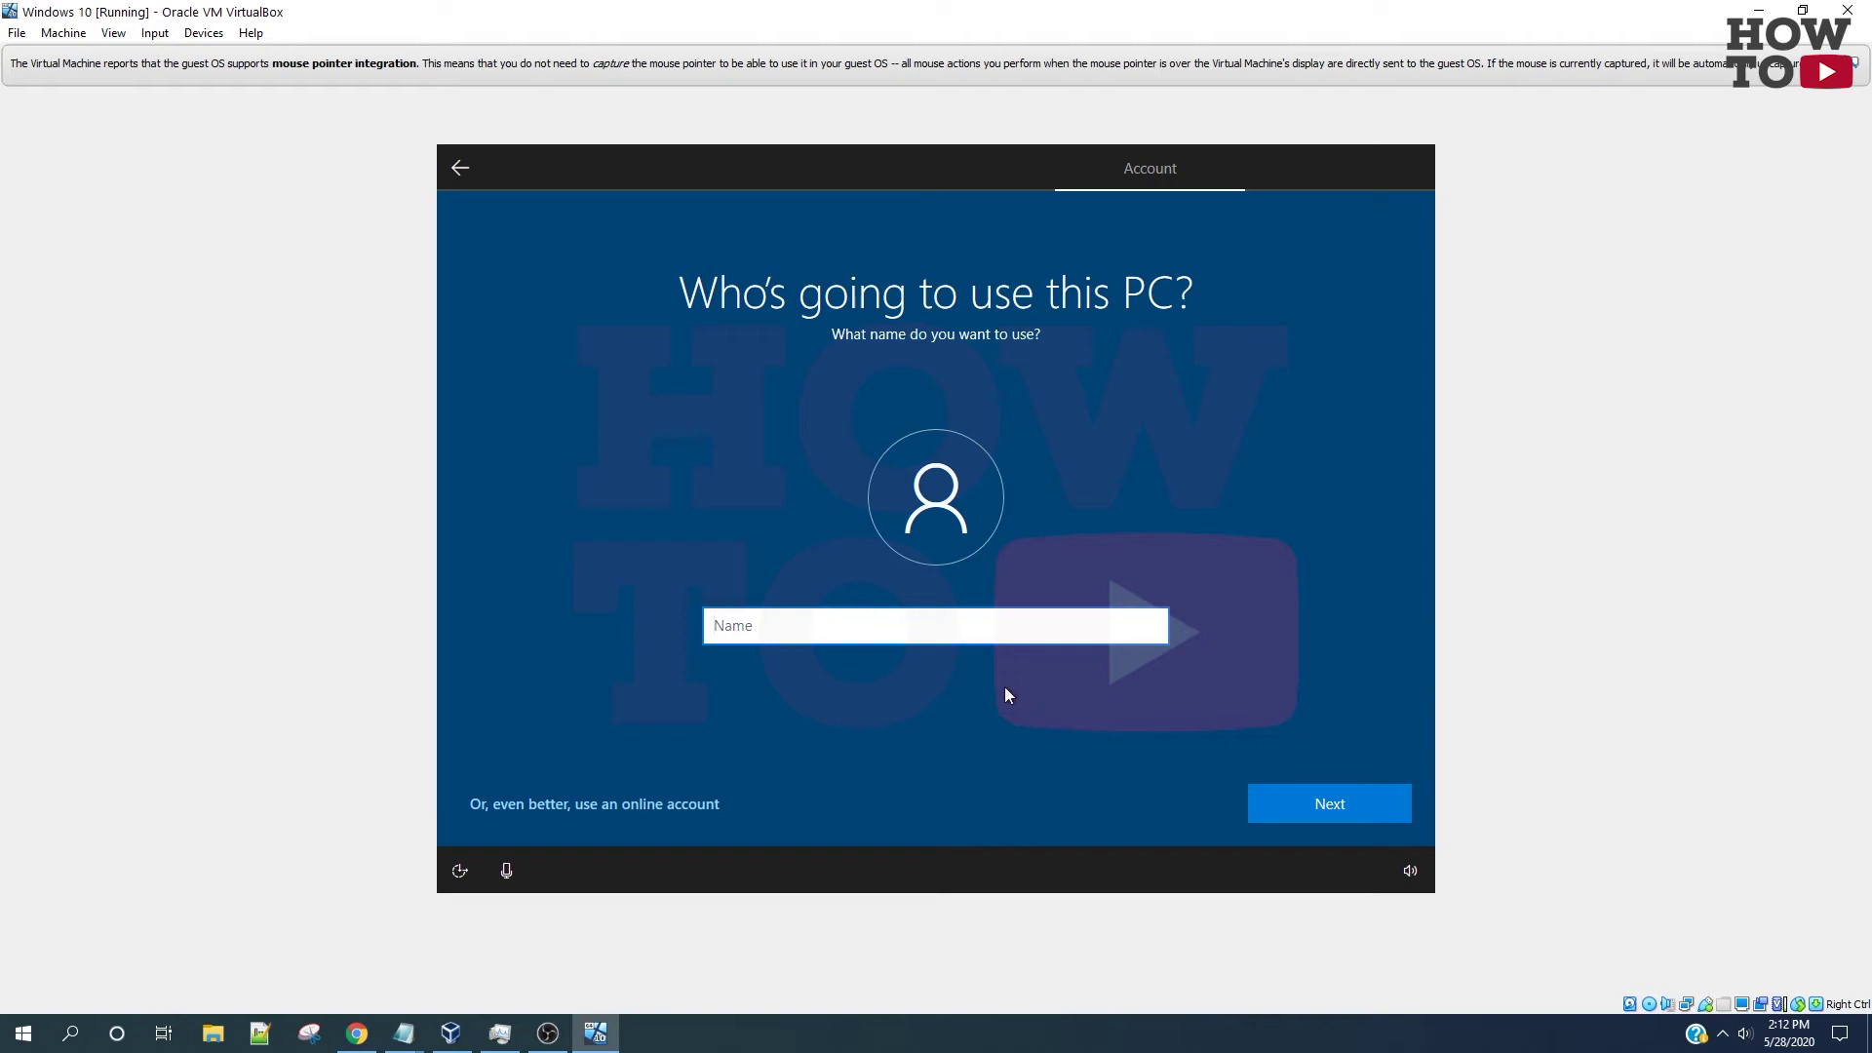
pyautogui.write('Windows 10')
pyautogui.click(1308, 805)
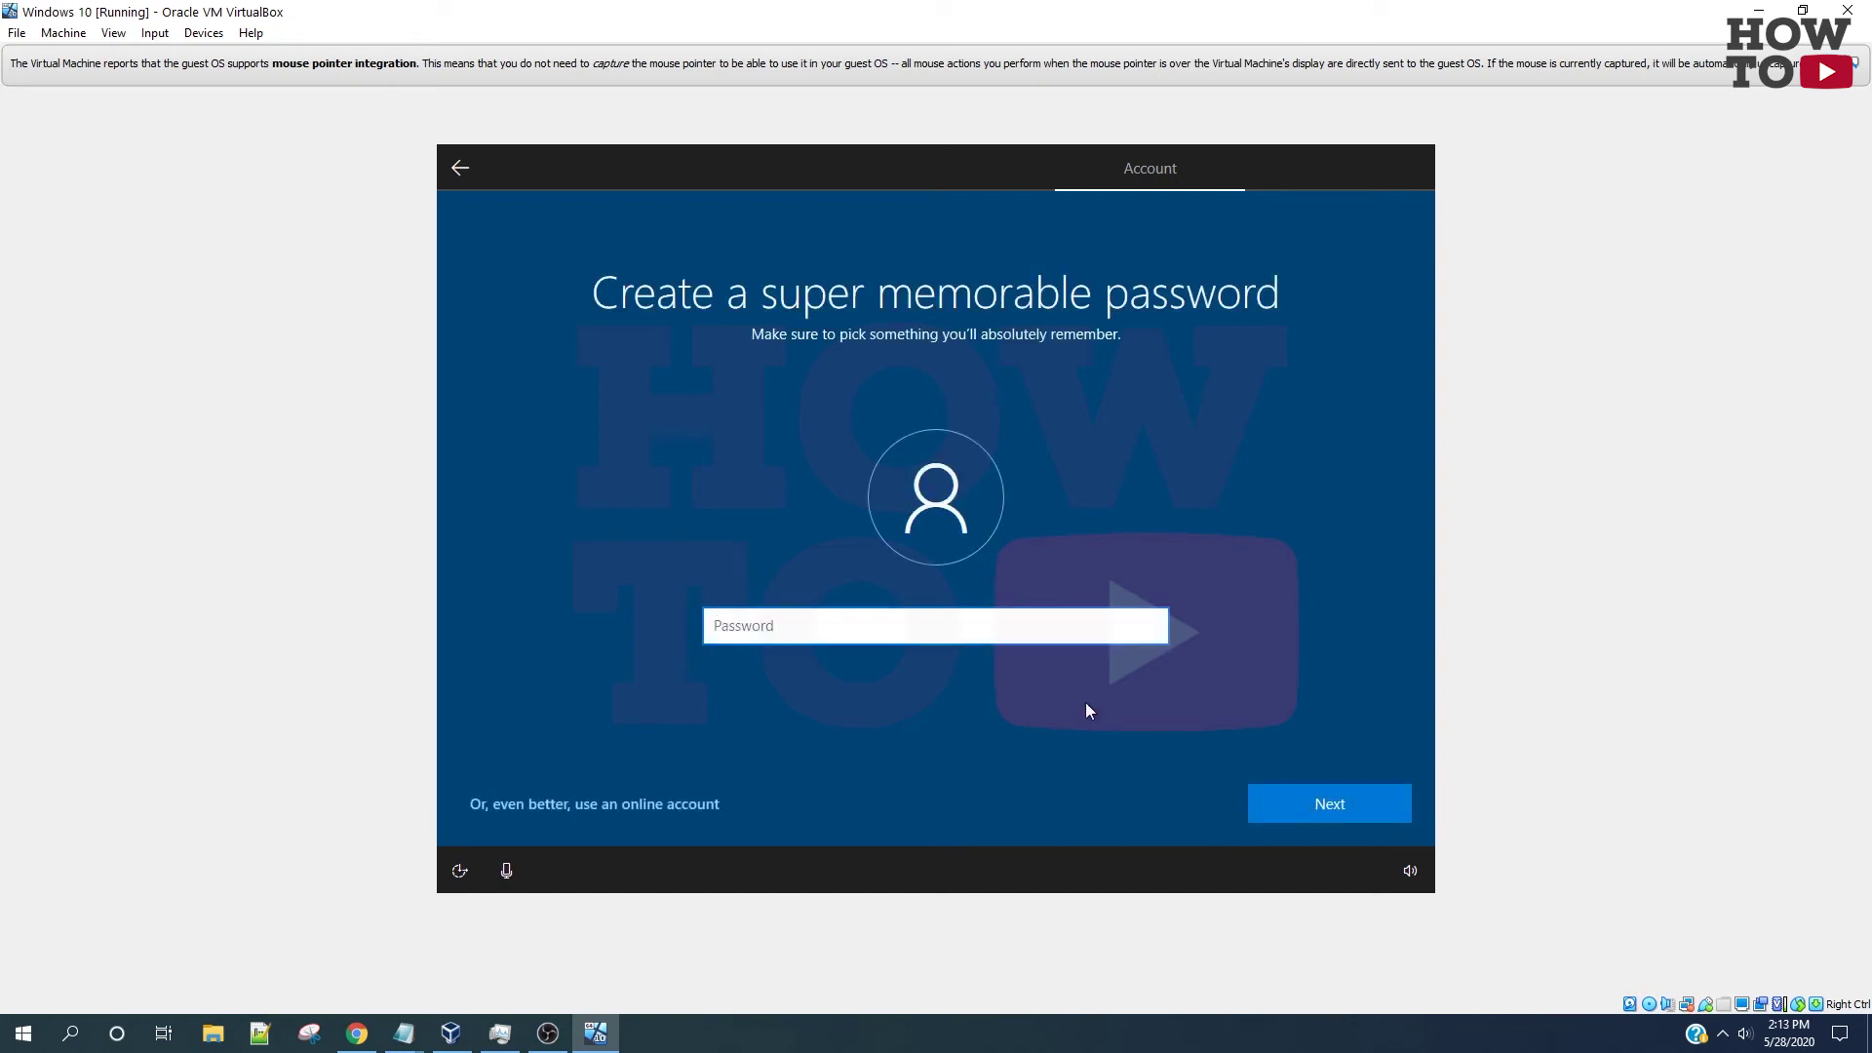
pyautogui.click(1327, 815)
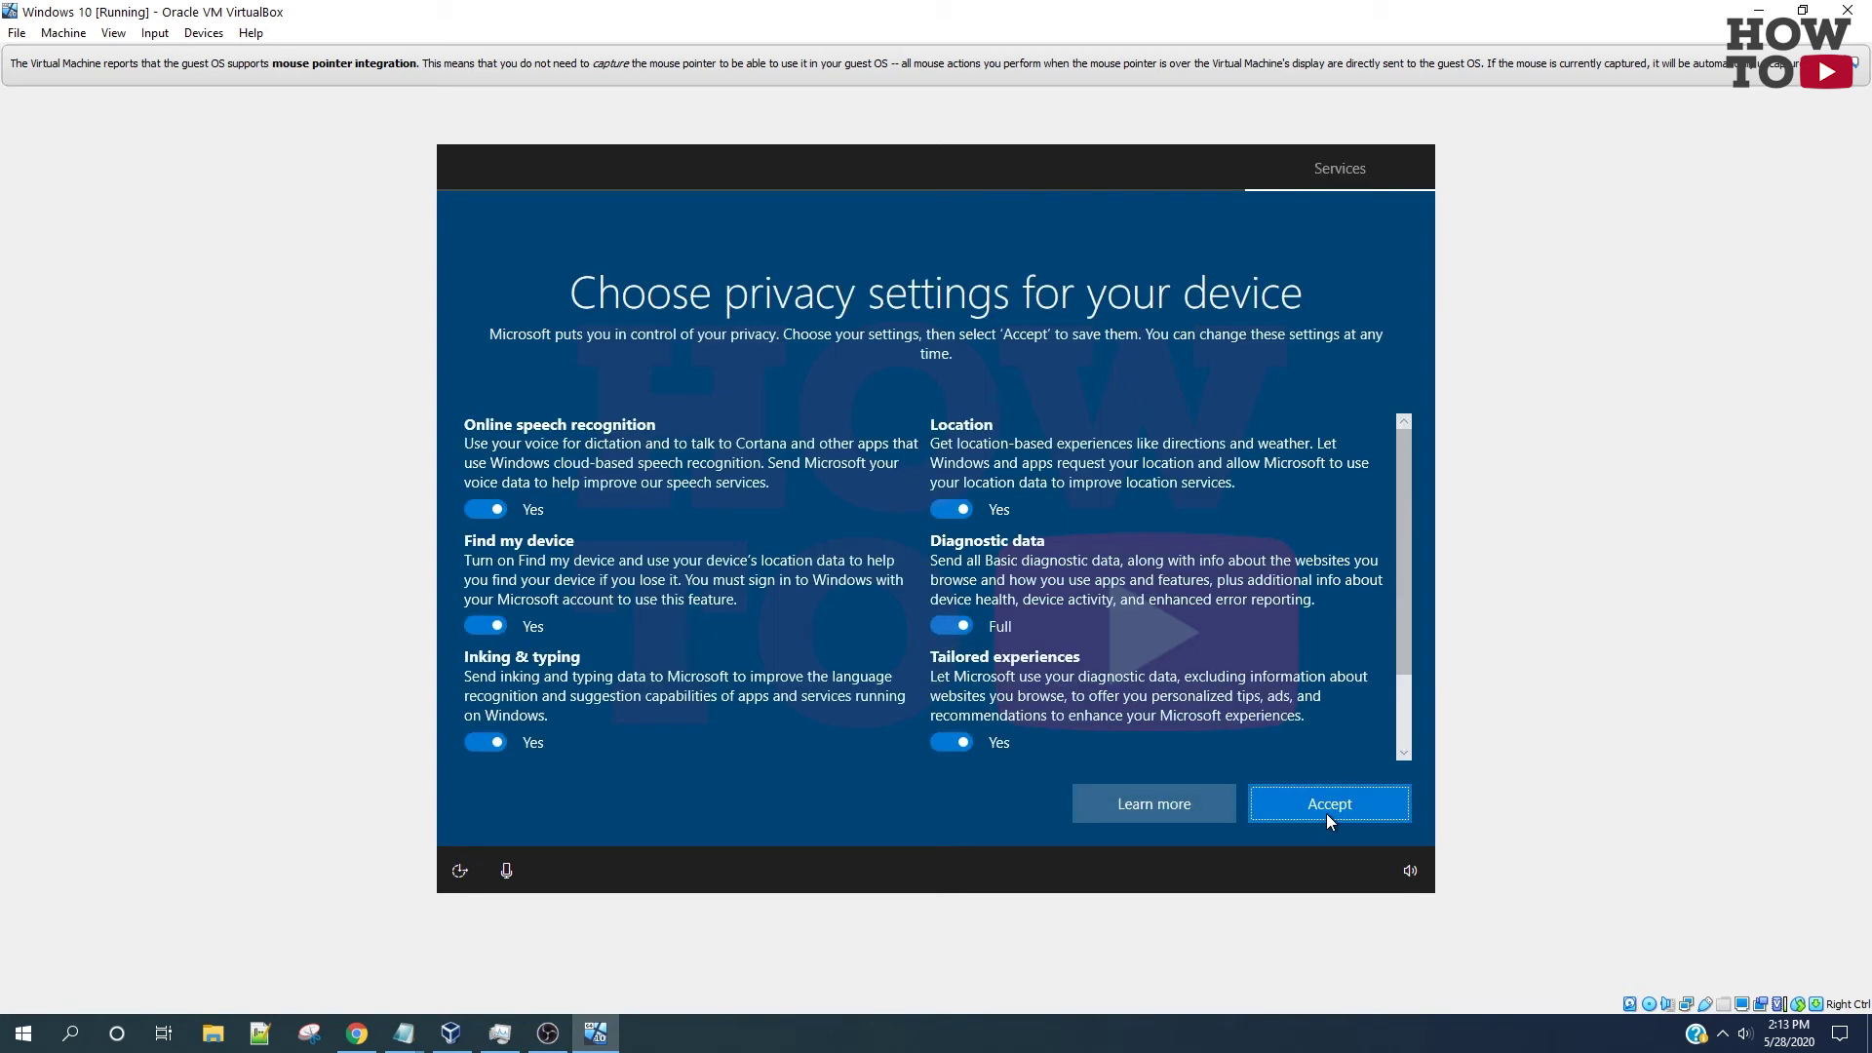
# - Accept the default privacy settings, activity history and Cortana to finish setup, and close the Welcome to Windows browser window
pyautogui.click(1335, 815)
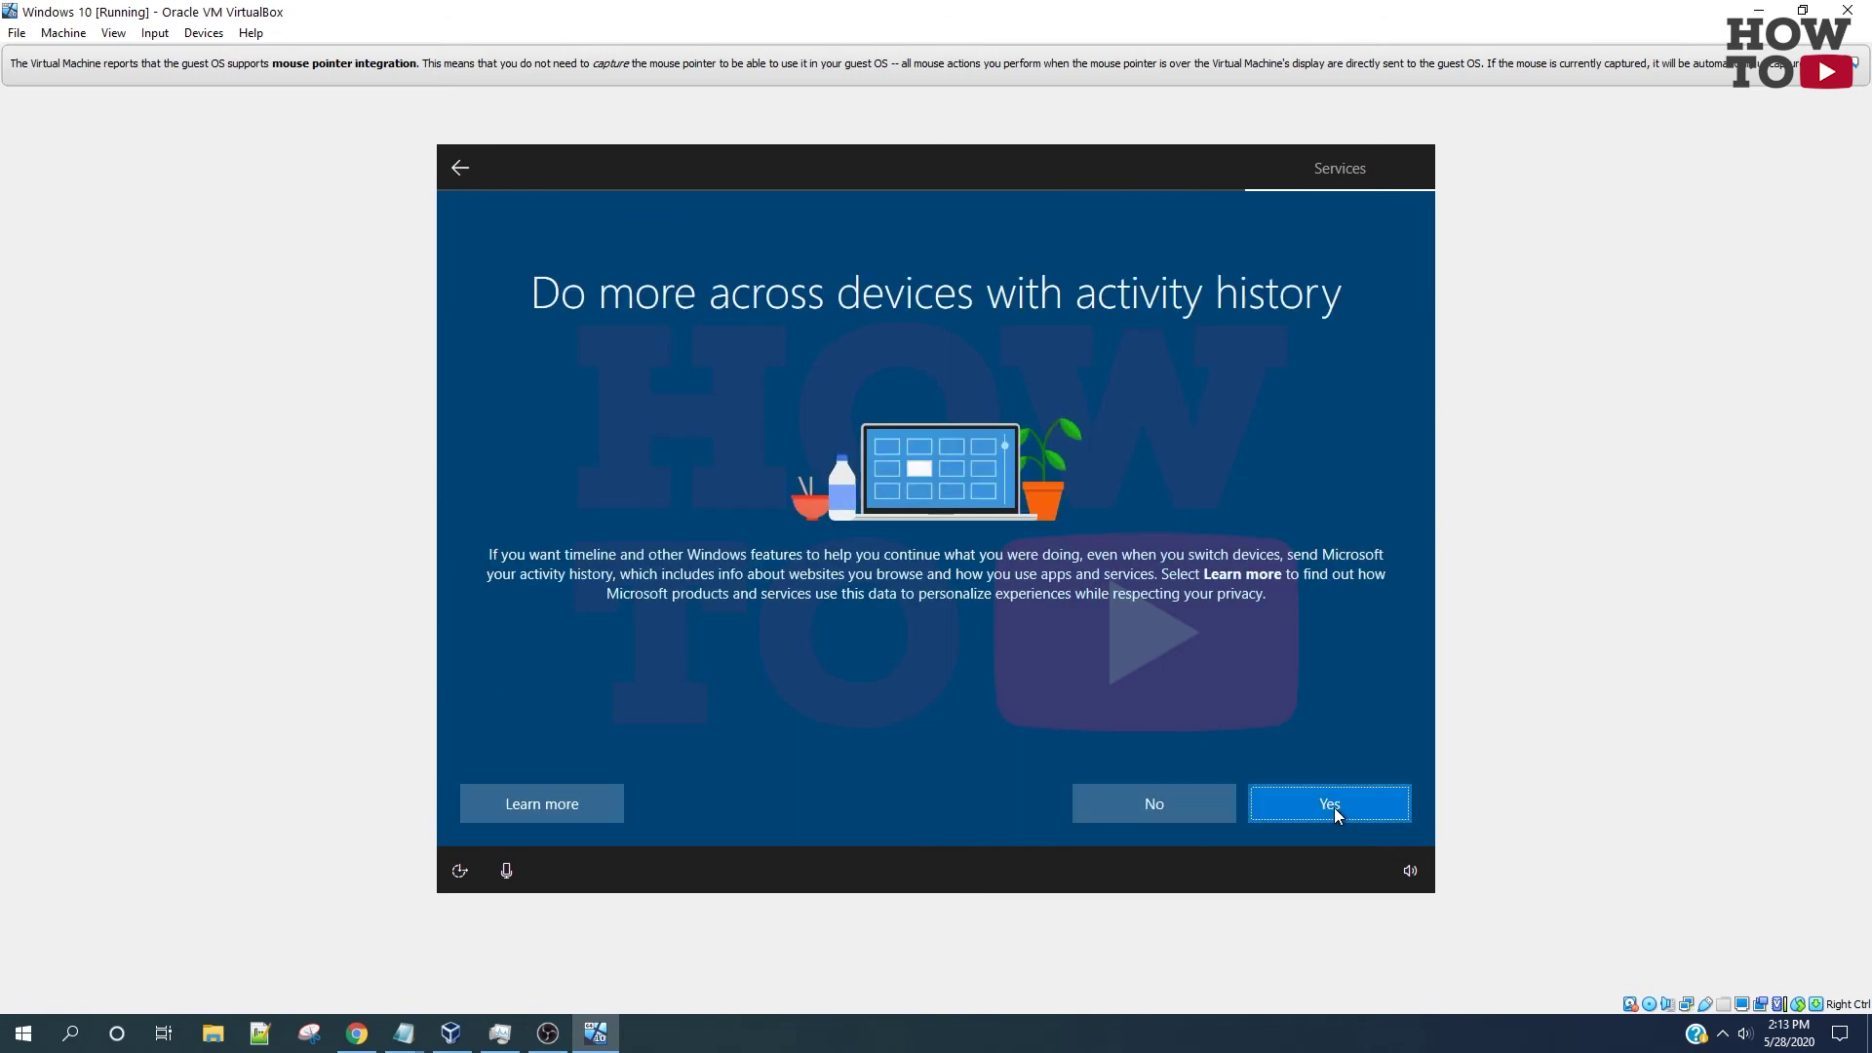
pyautogui.click(1286, 810)
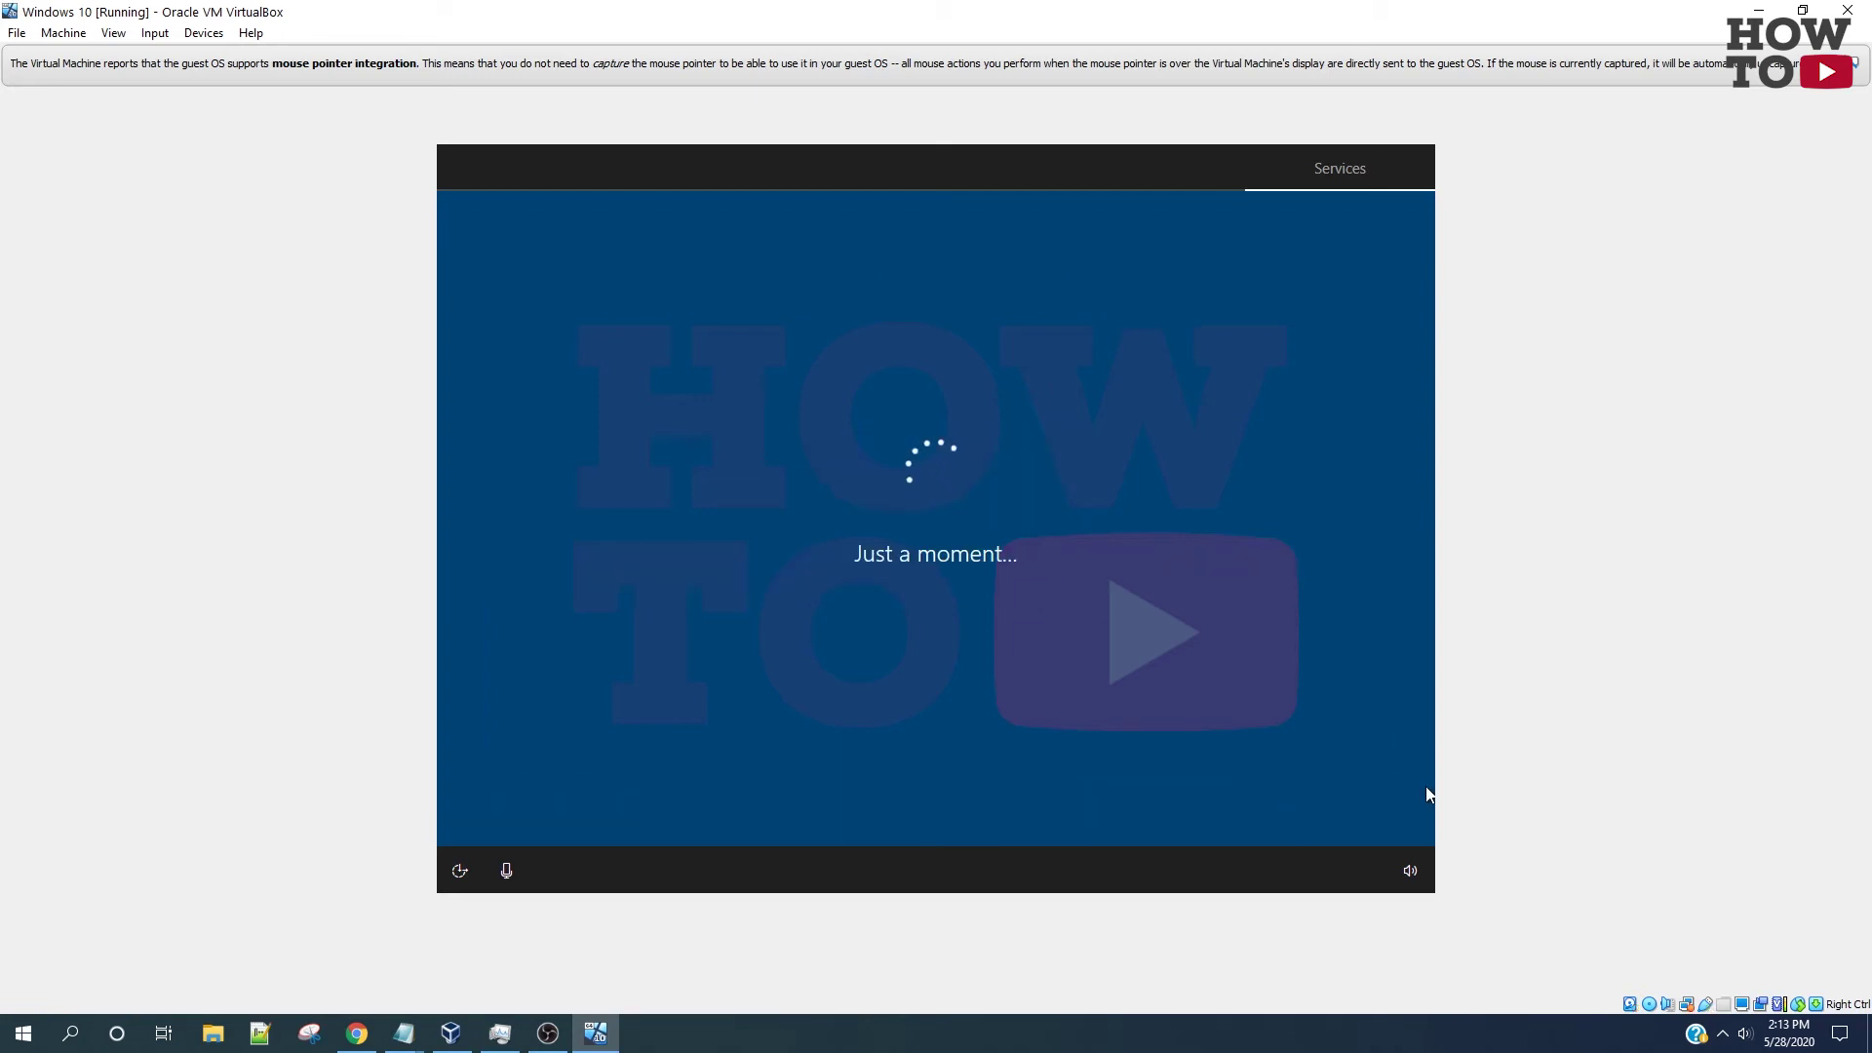
pyautogui.hotkey('alt', 'Tab')
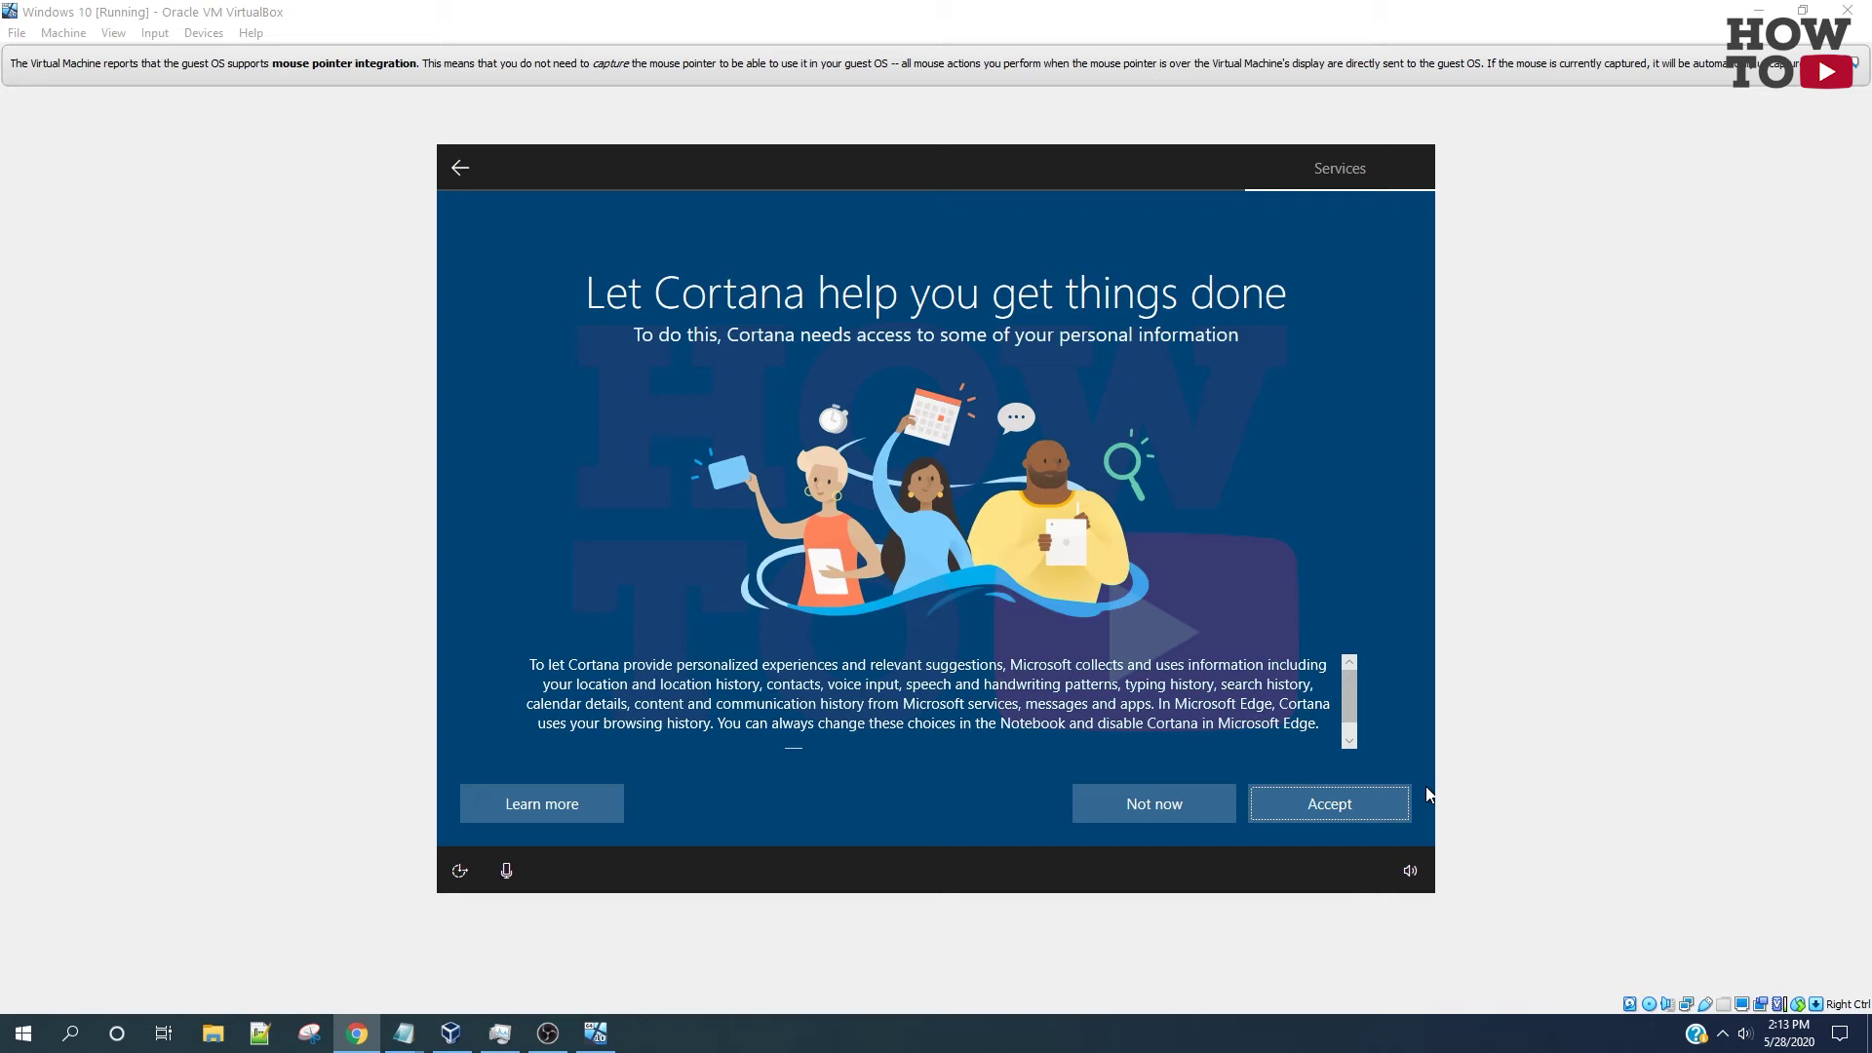
pyautogui.click(1366, 808)
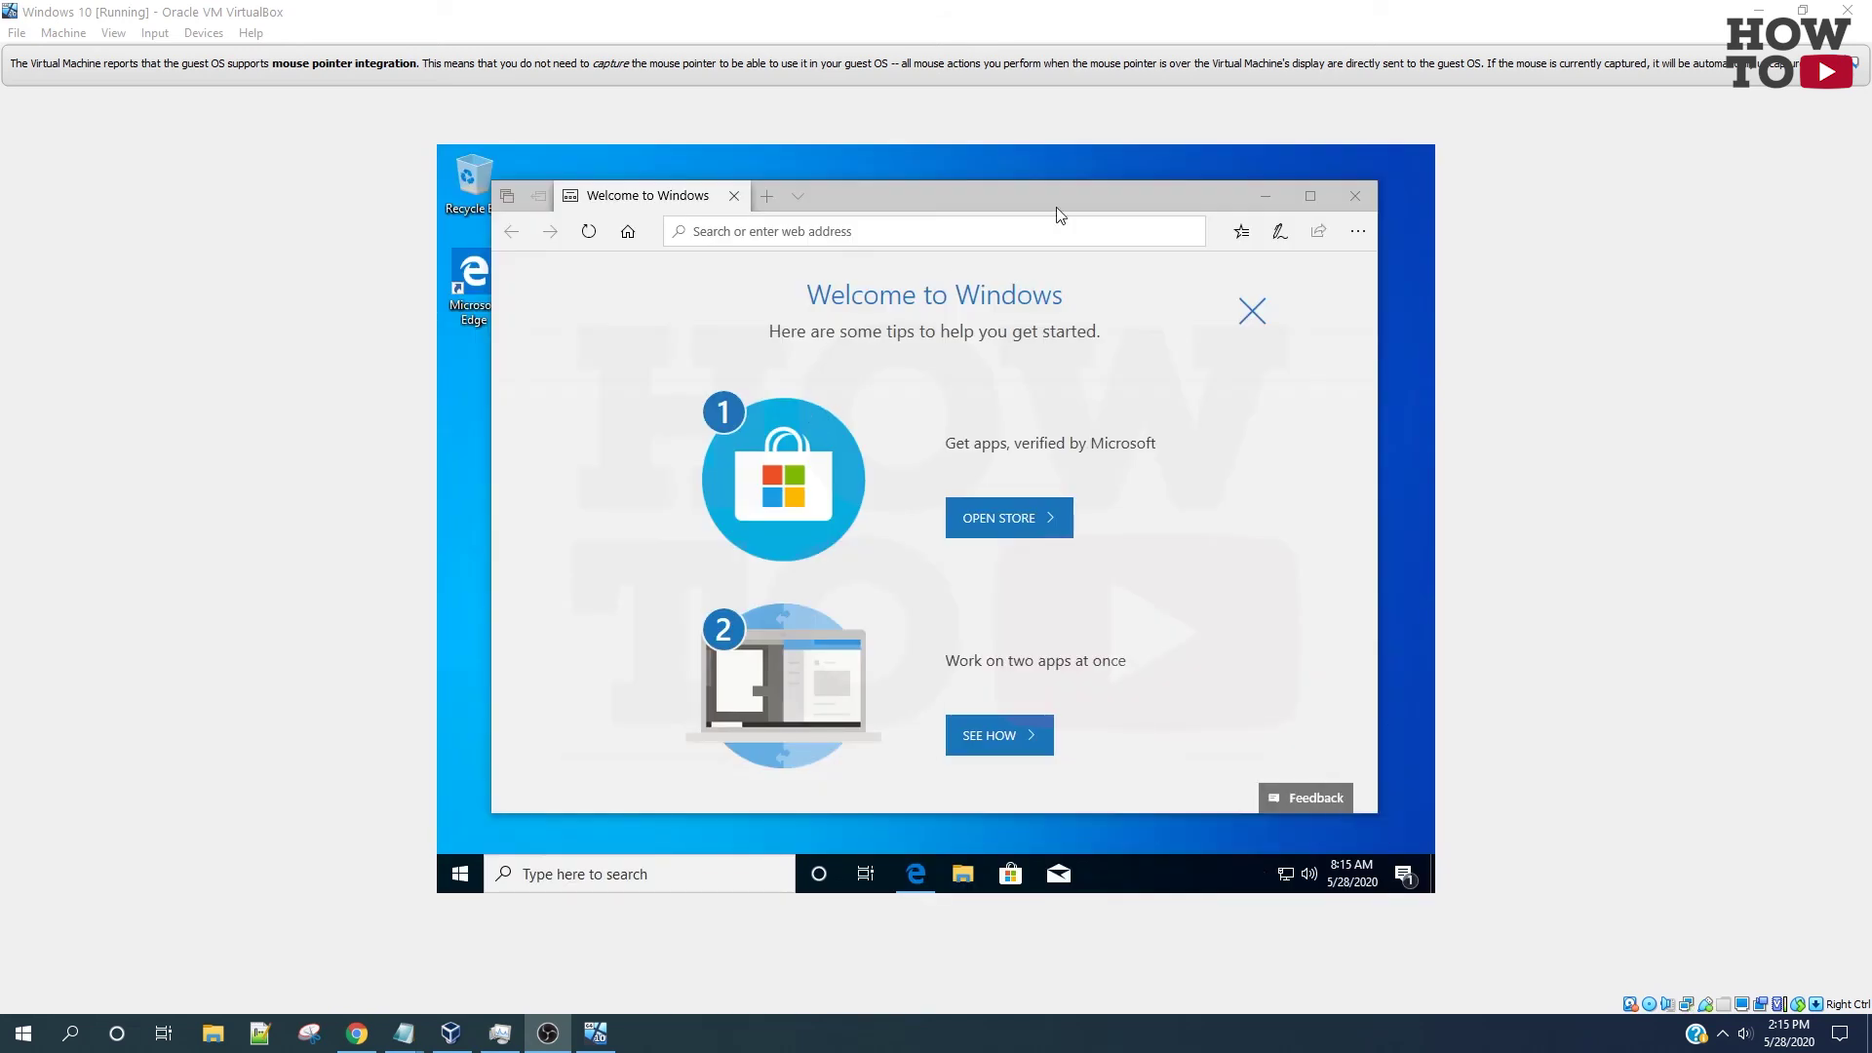
pyautogui.click(1355, 195)
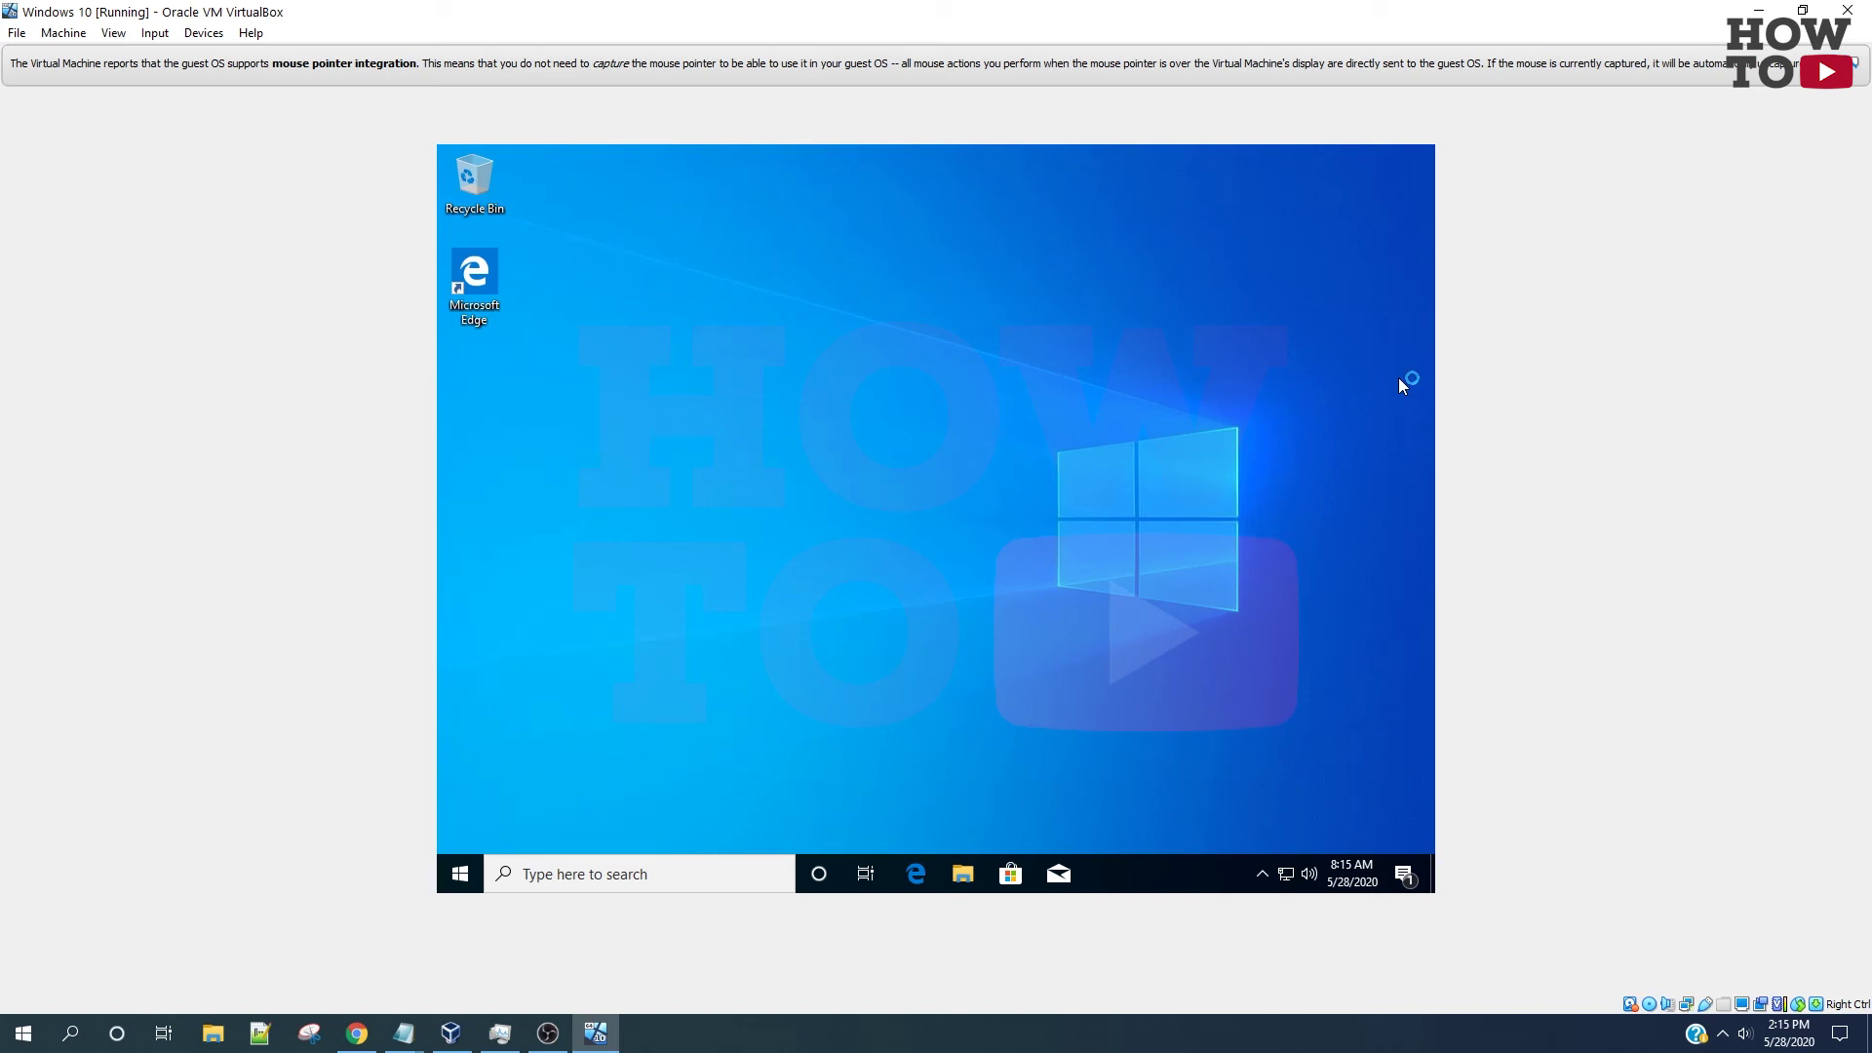
pyautogui.hotkey('alt', 'Tab')
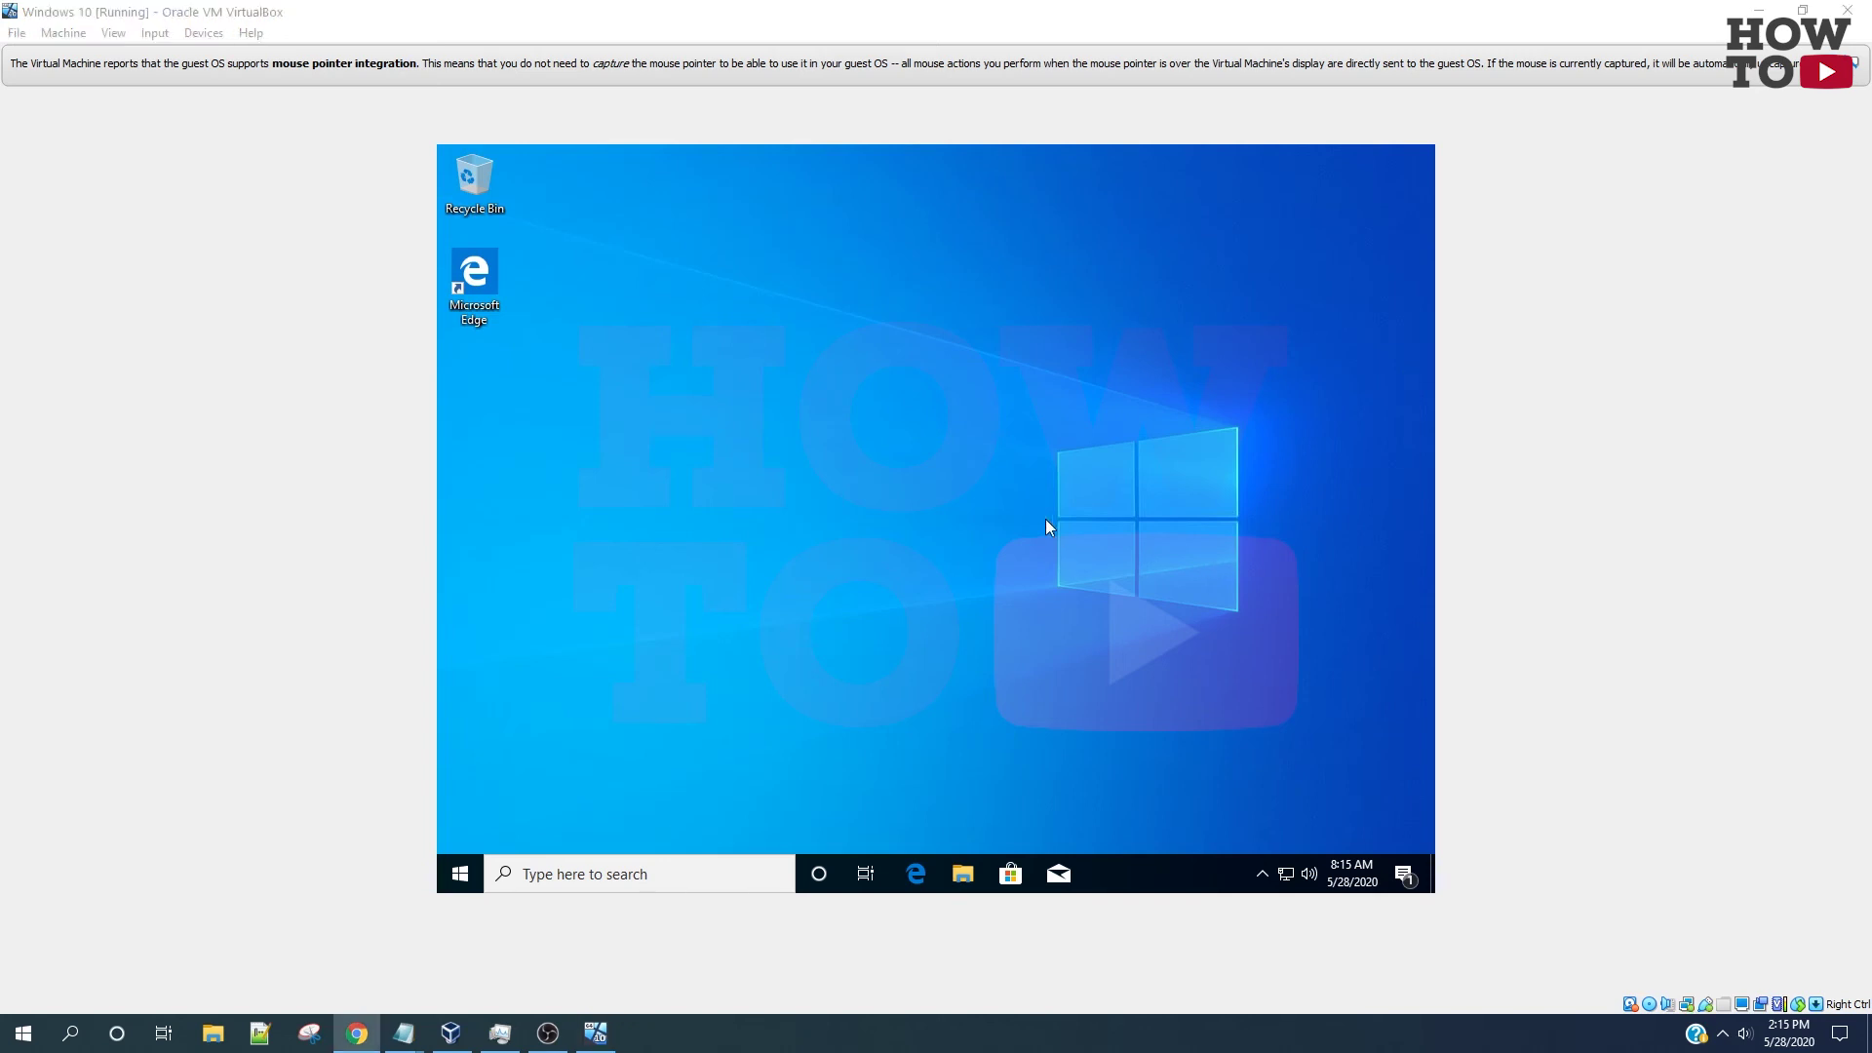
pyautogui.rightClick(851, 377)
pyautogui.click(973, 439)
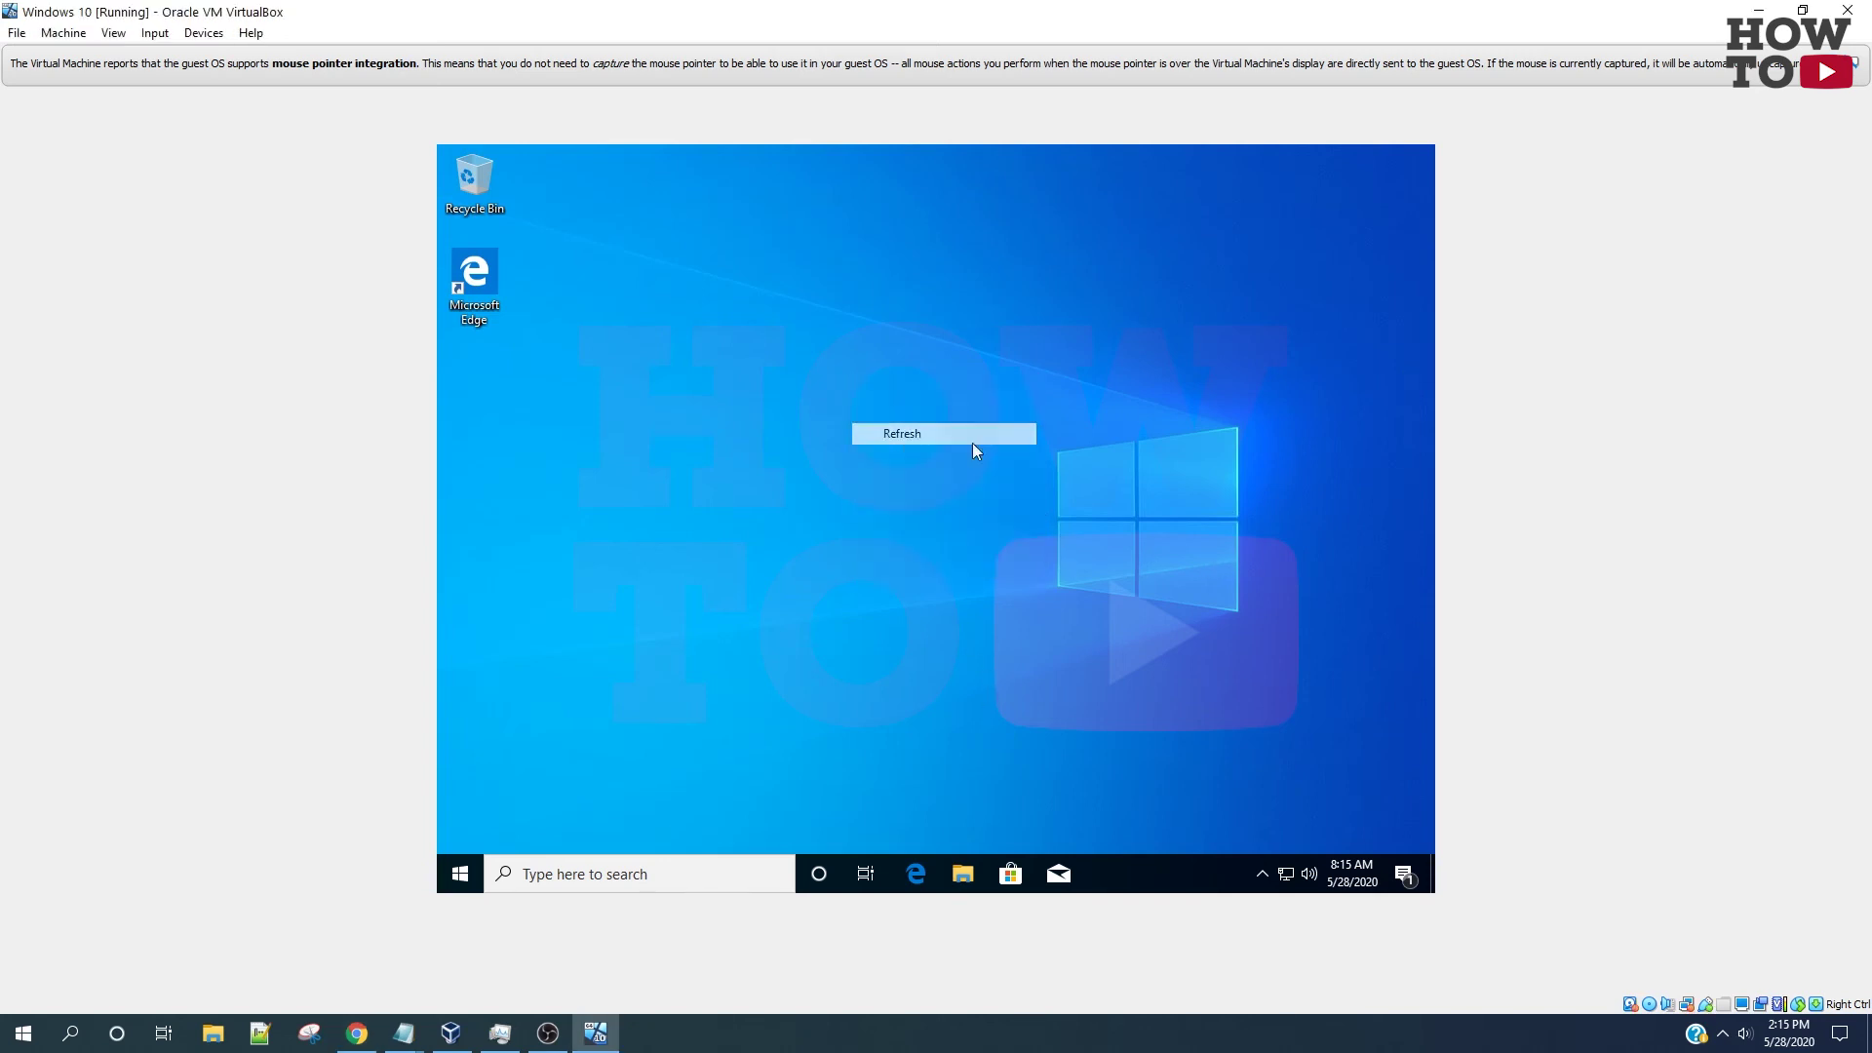
# - Insert the Guest Additions CD image into the virtual machine and open CD Drive (D:) in the guest's File Explorer
pyautogui.click(976, 882)
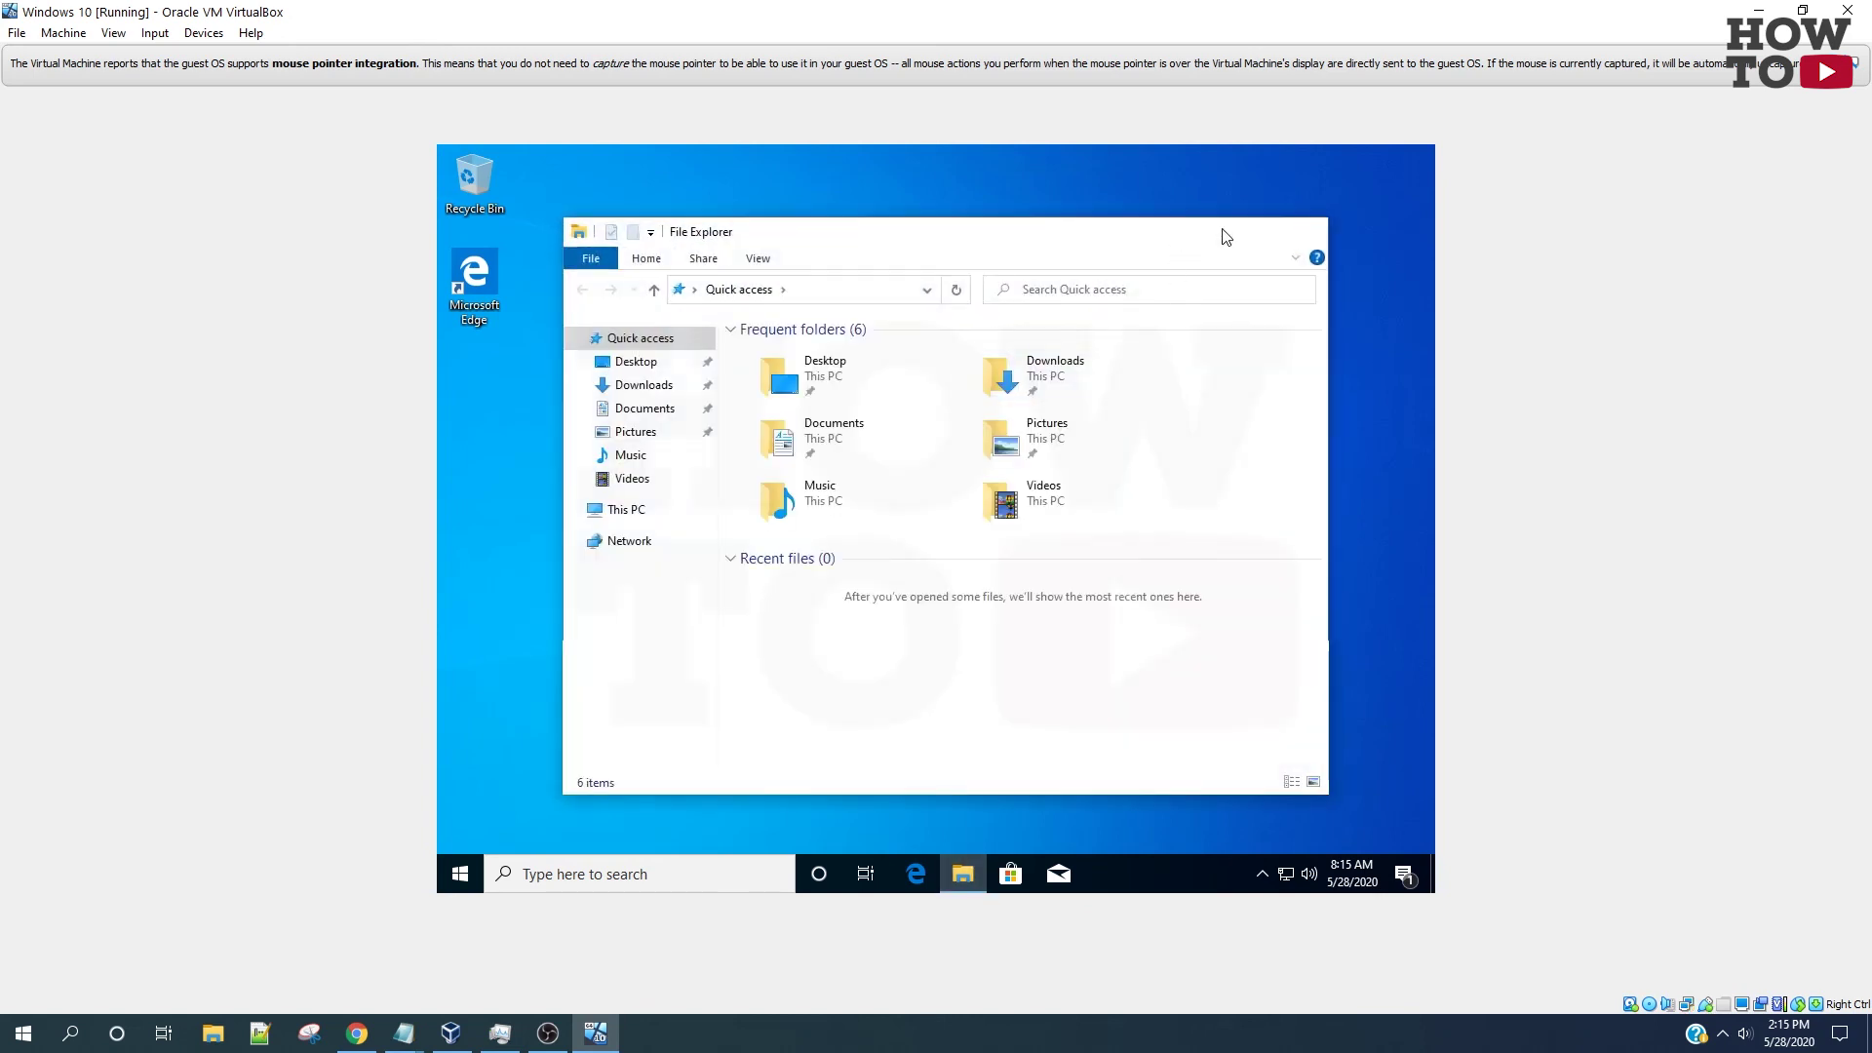
pyautogui.click(1226, 237)
pyautogui.click(203, 32)
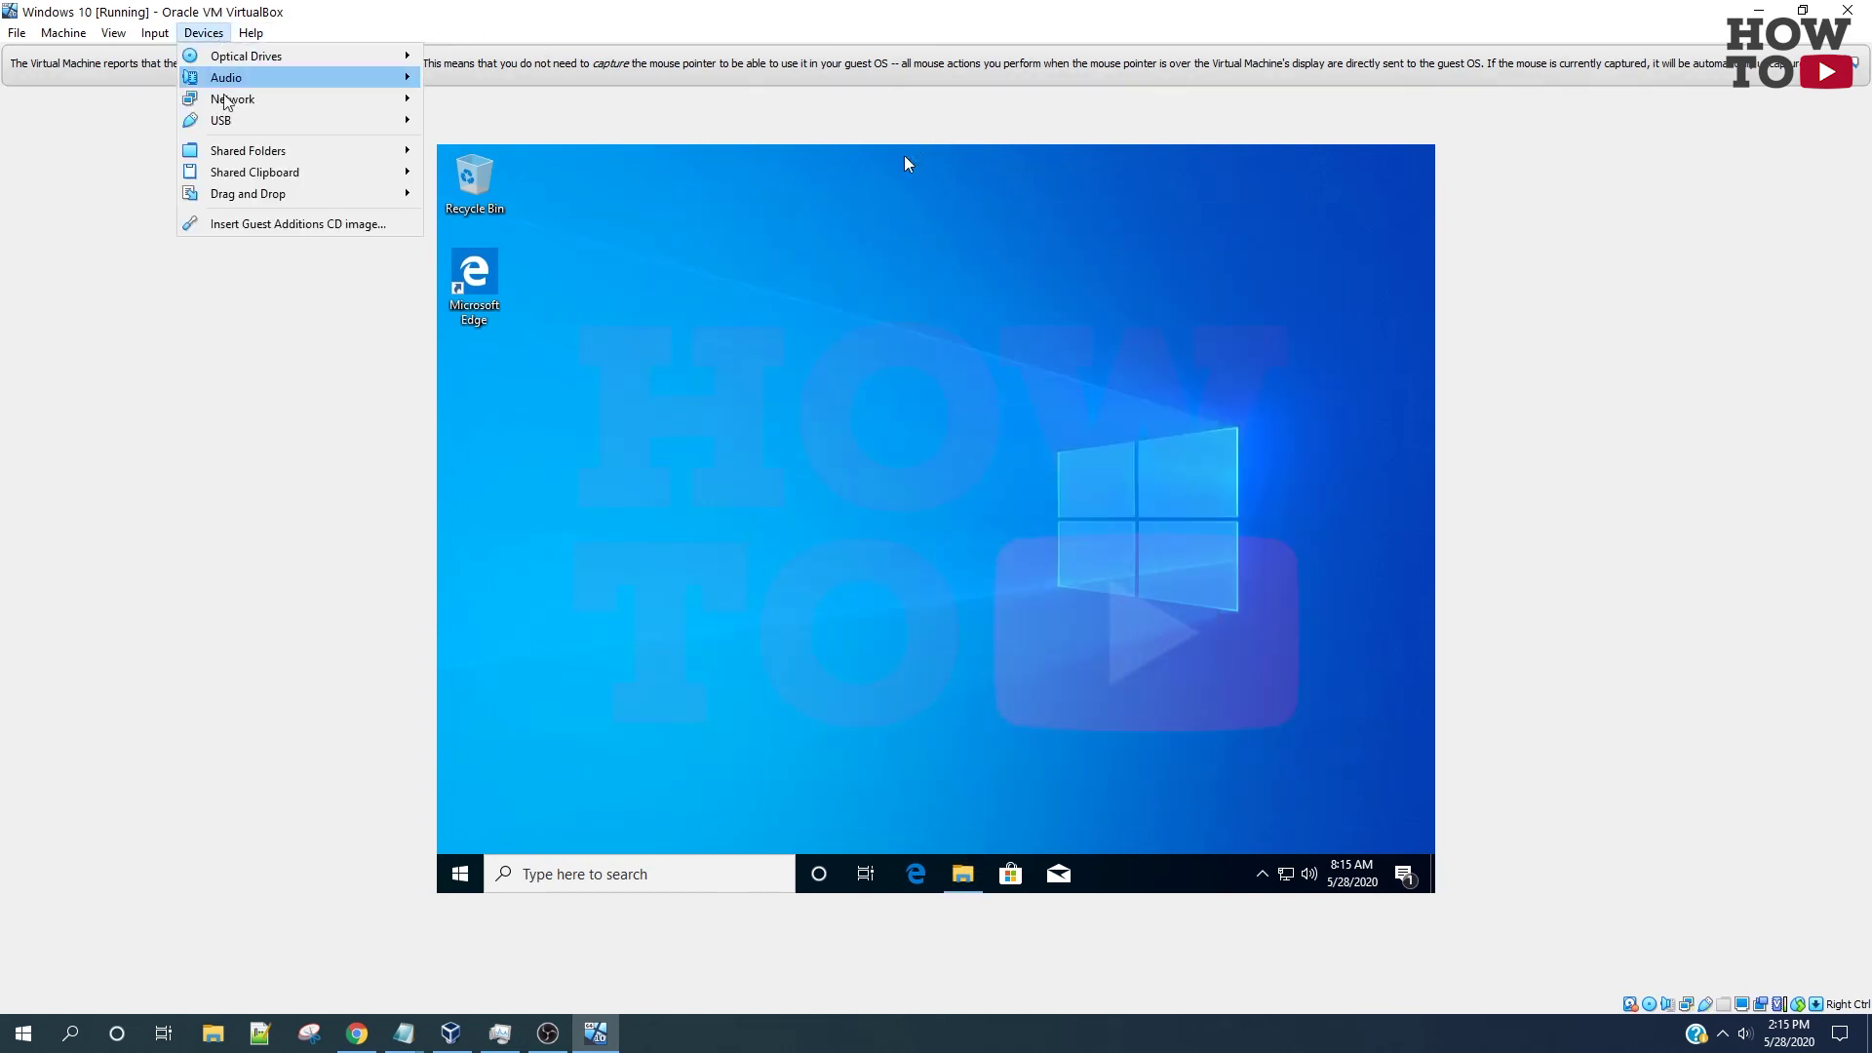
pyautogui.click(264, 223)
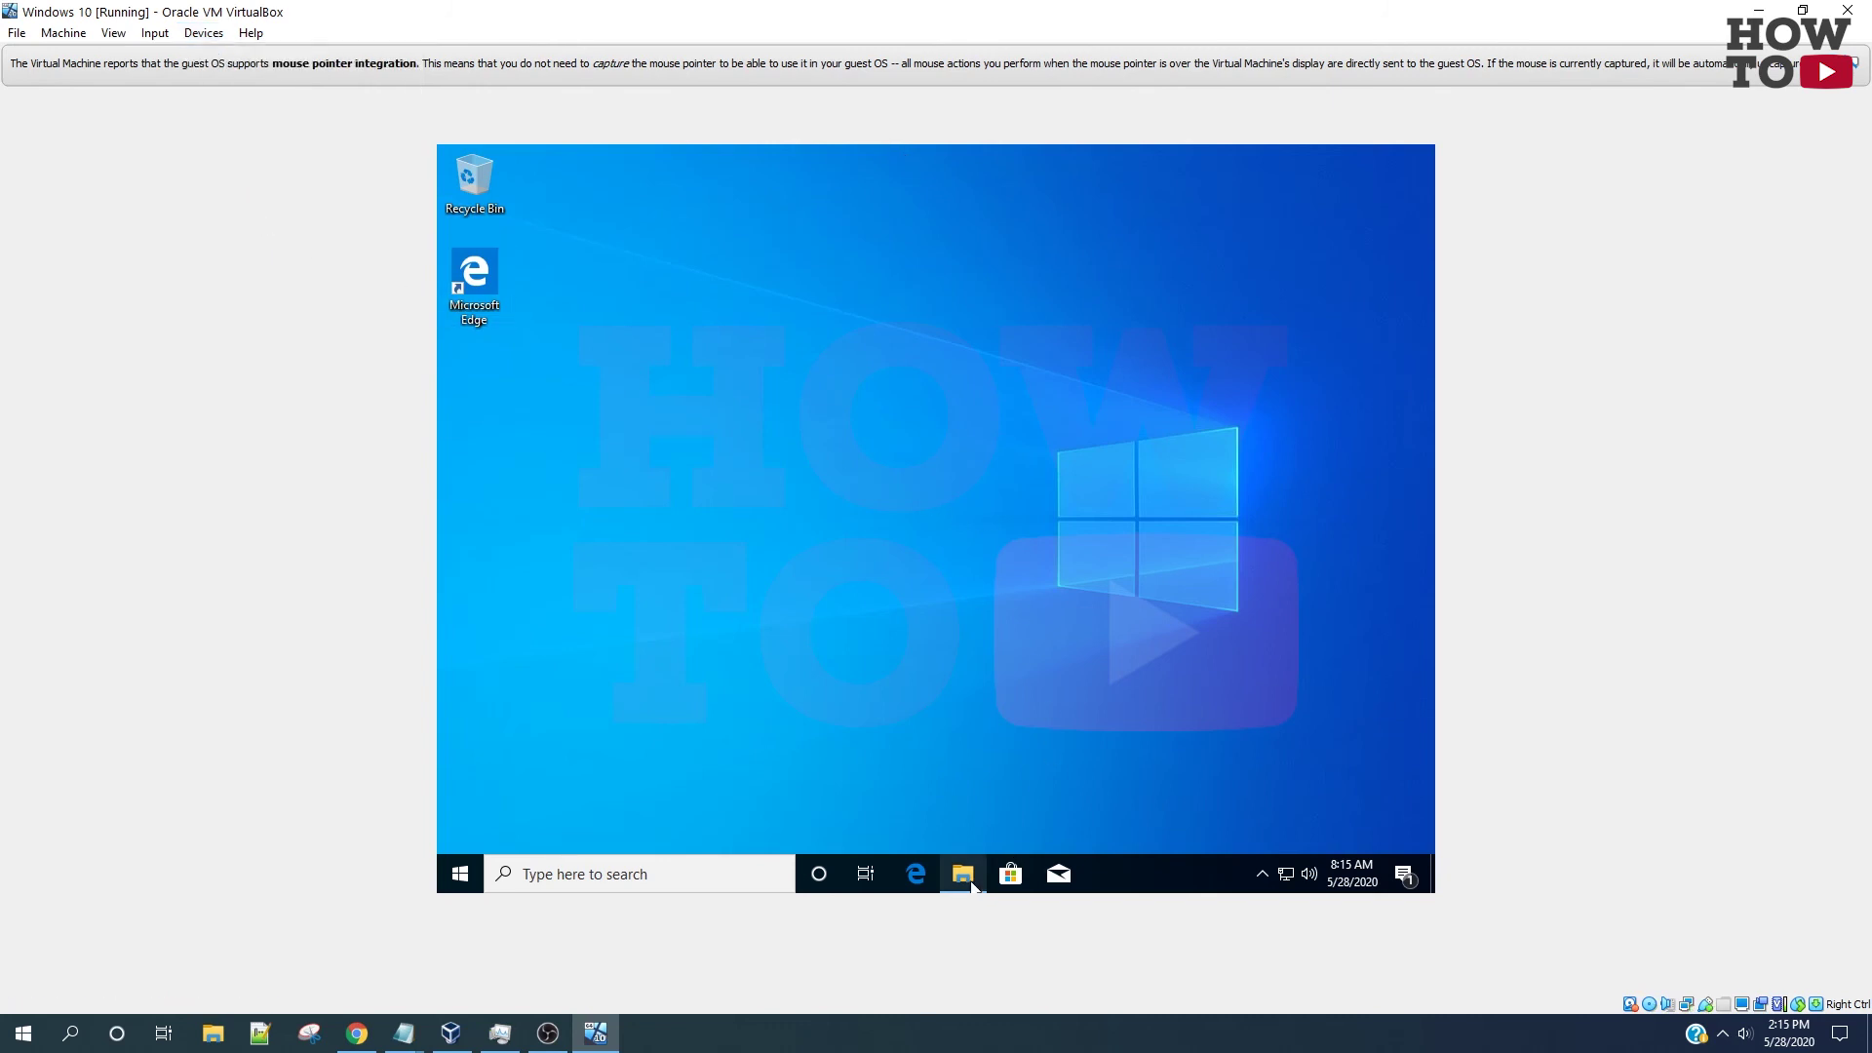
pyautogui.click(963, 875)
pyautogui.click(624, 509)
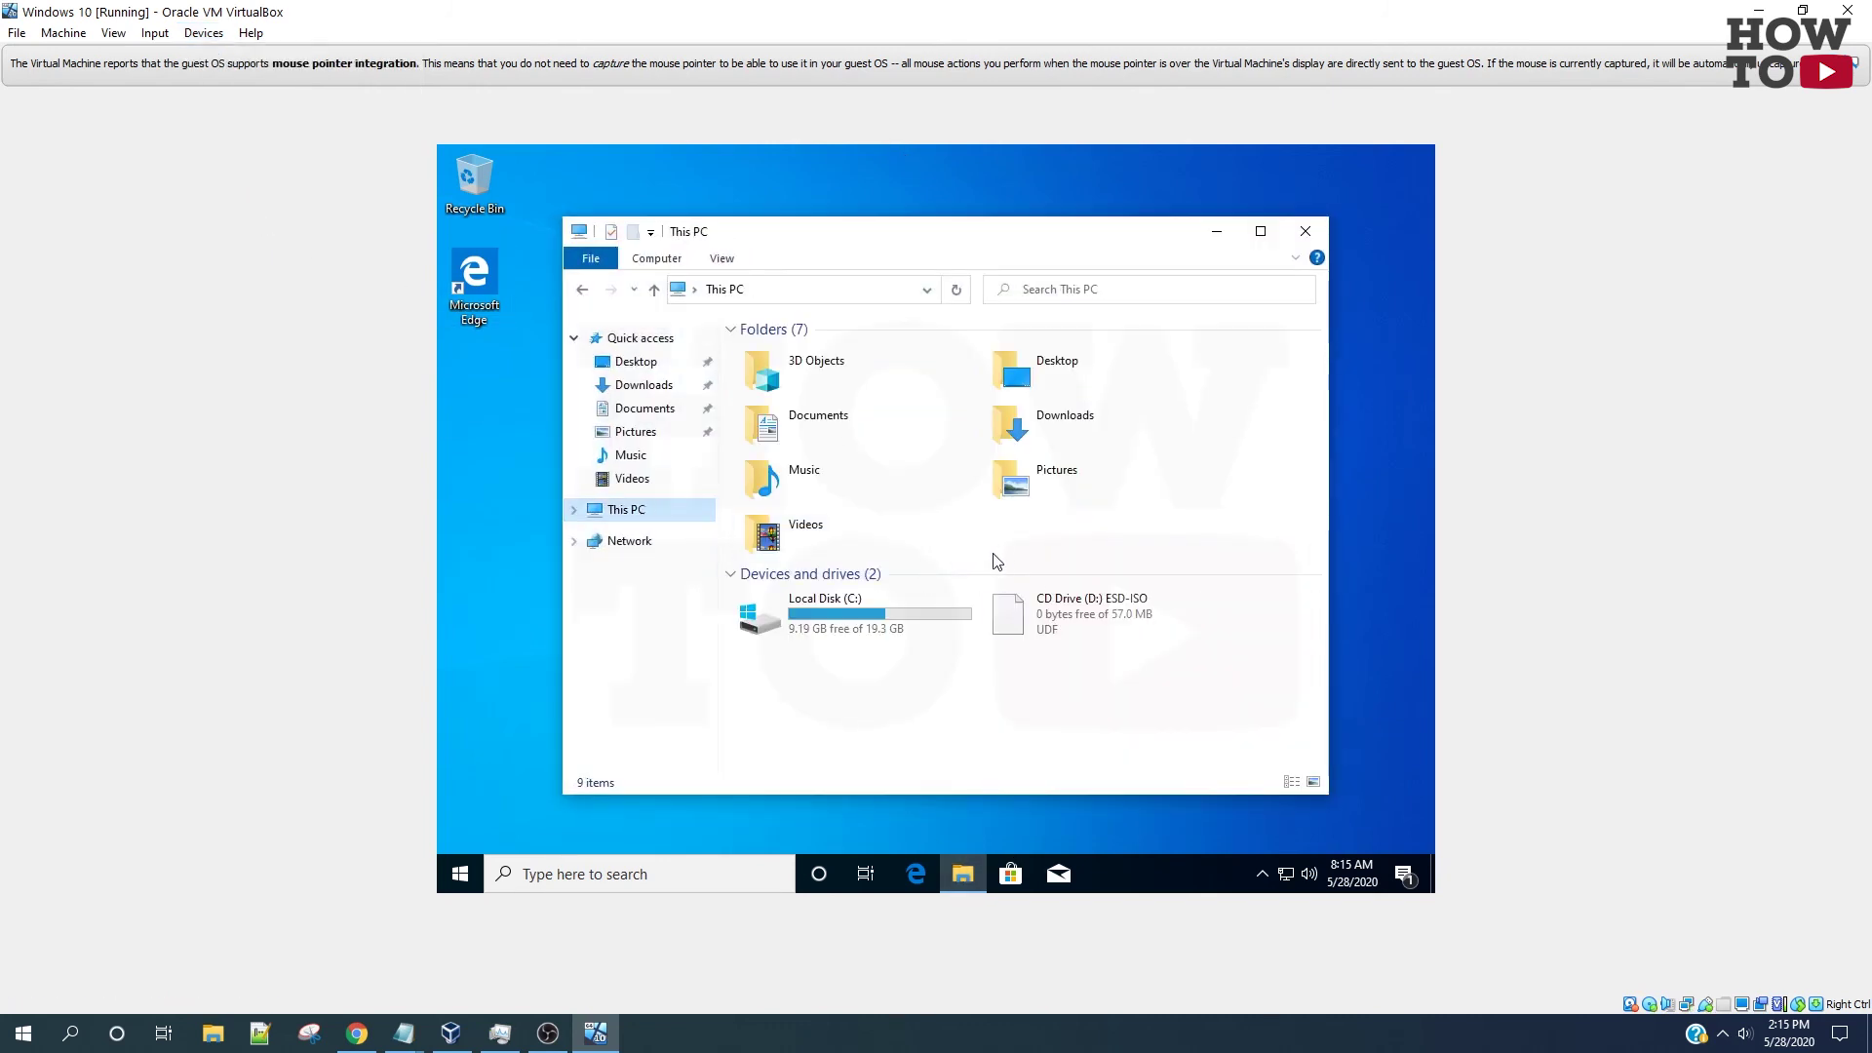
pyautogui.doubleClick(1062, 624)
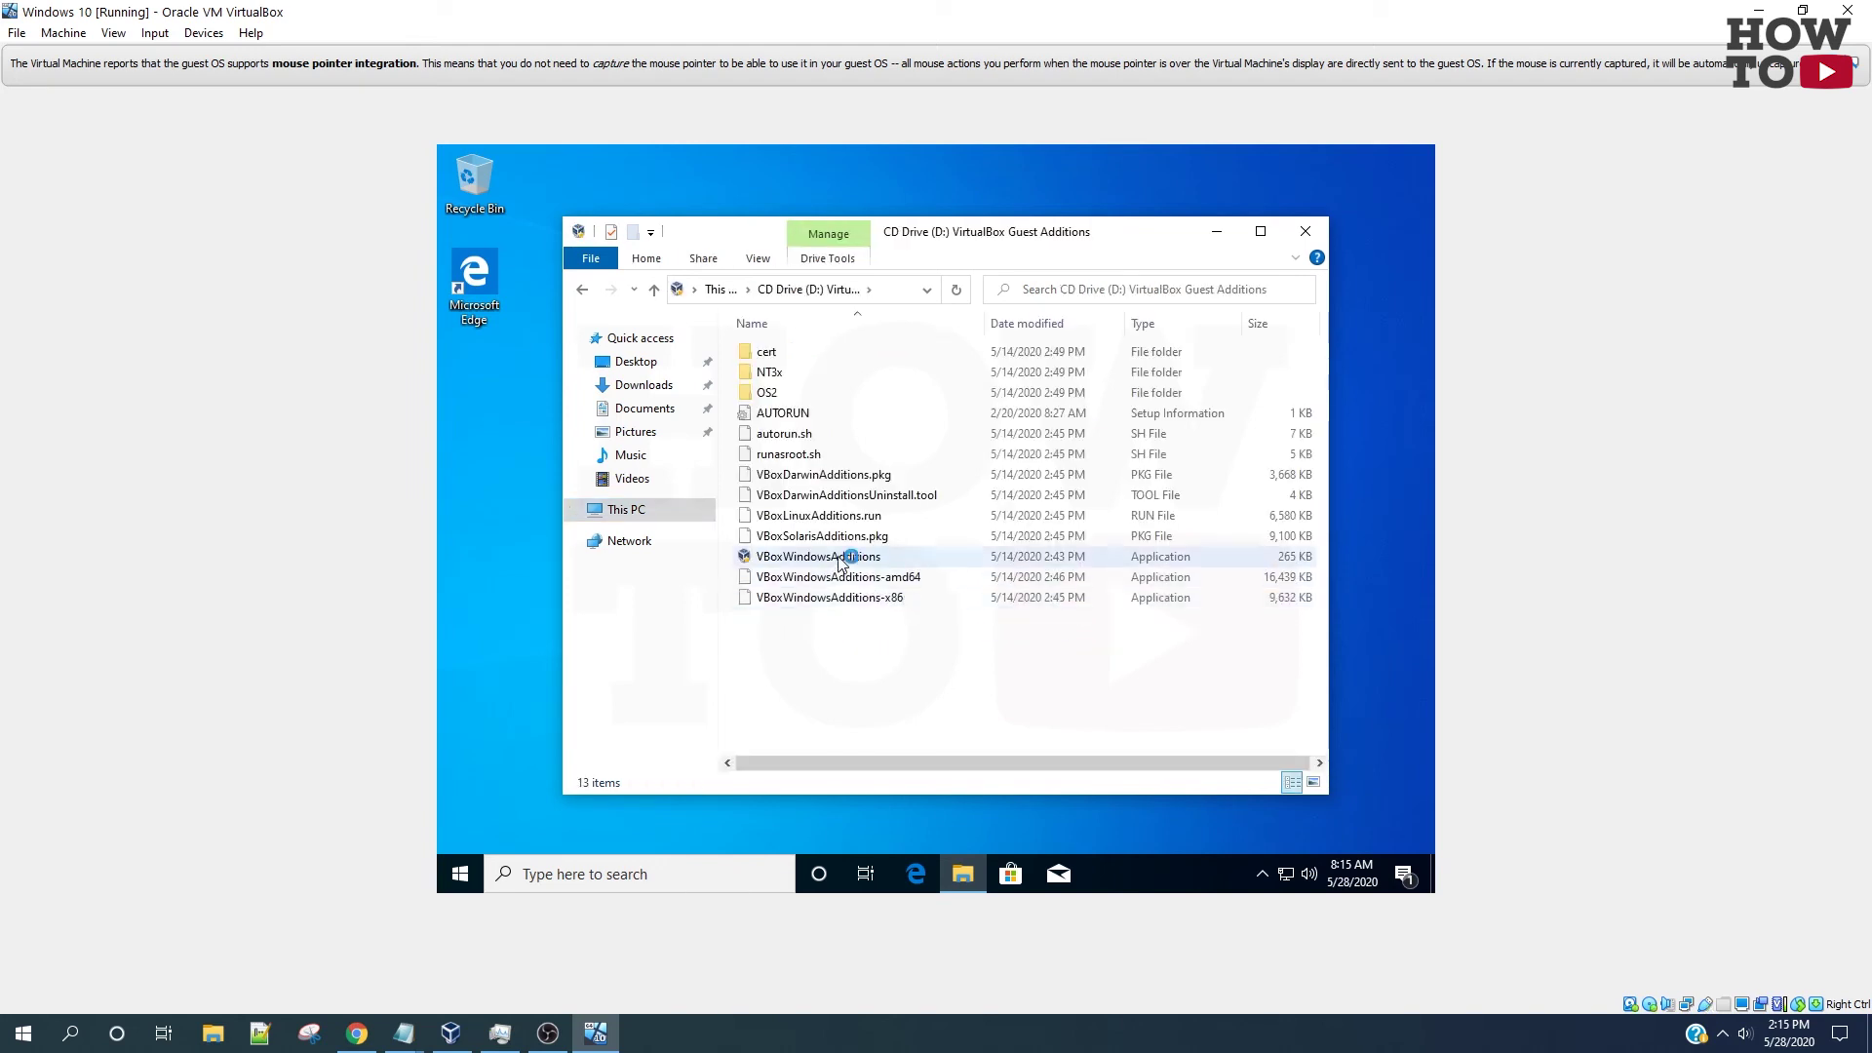
# - Run VBoxWindowsAdditions-amd64, allow it to make changes, and start installing Guest Additions in the default destination folder
pyautogui.doubleClick(896, 583)
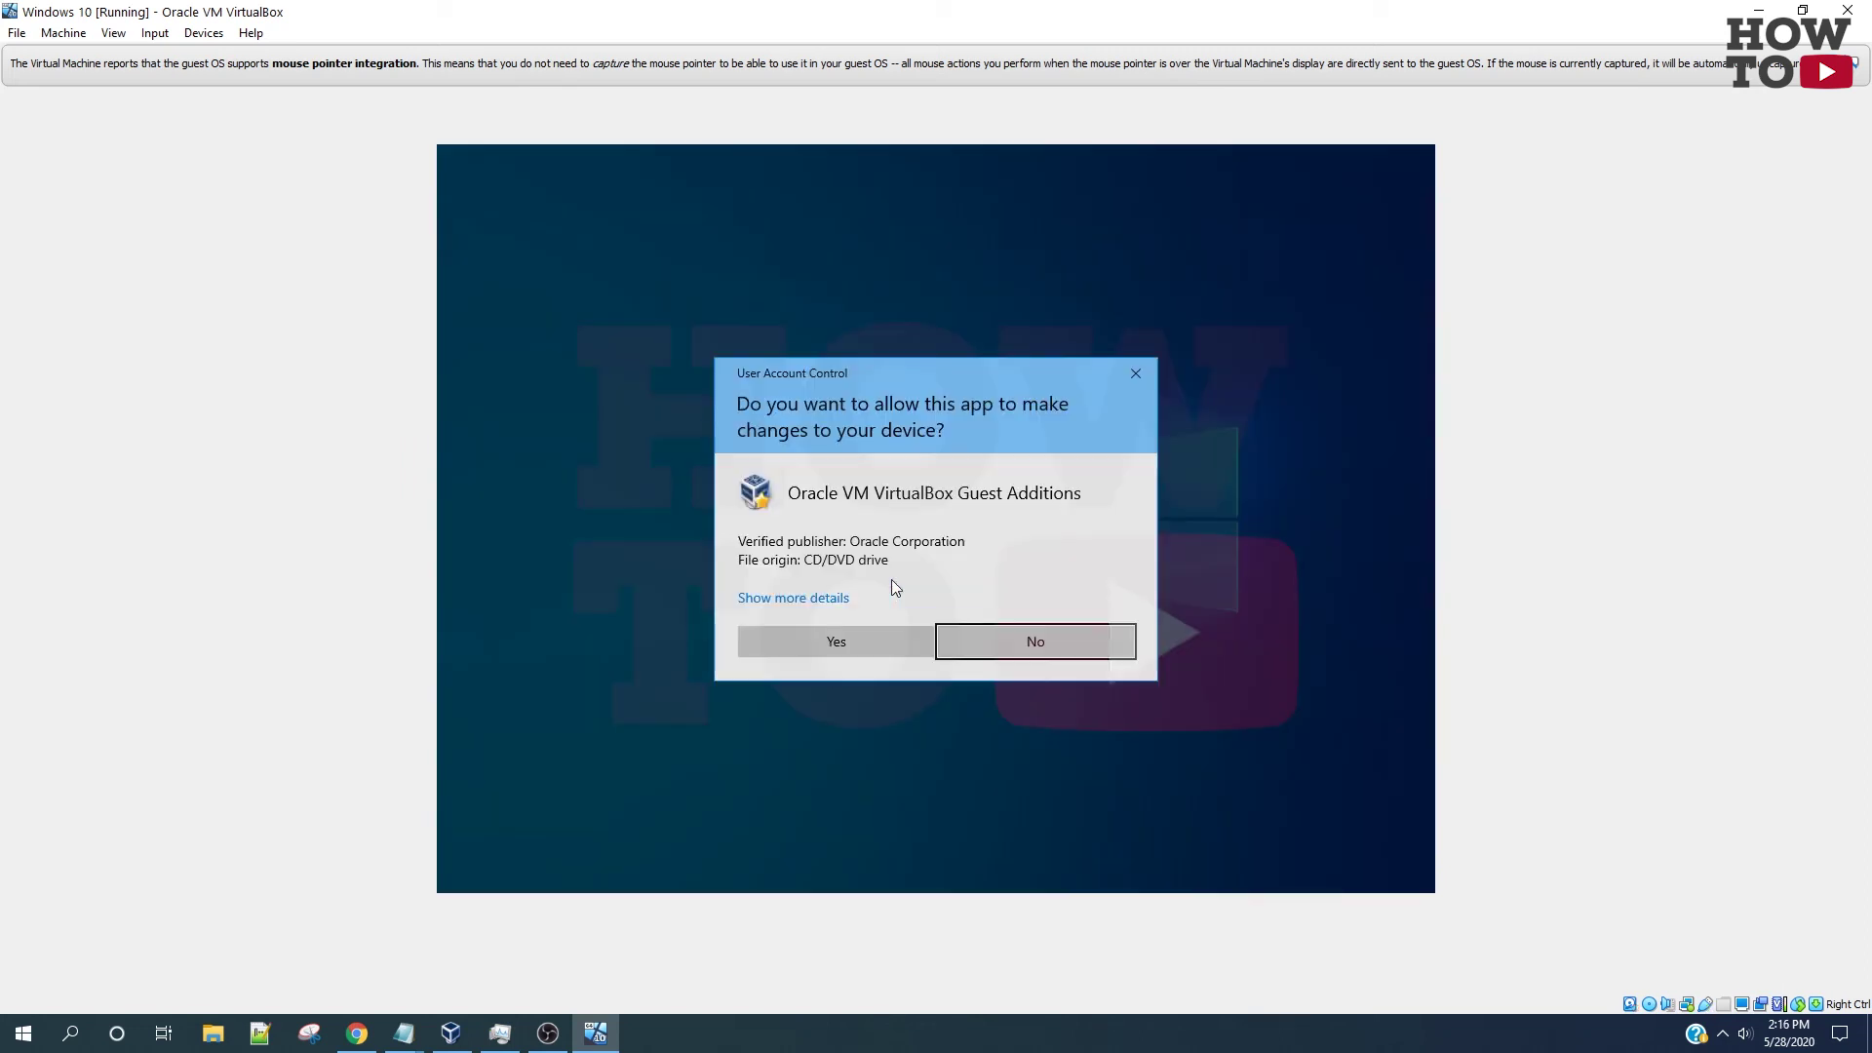
pyautogui.click(864, 648)
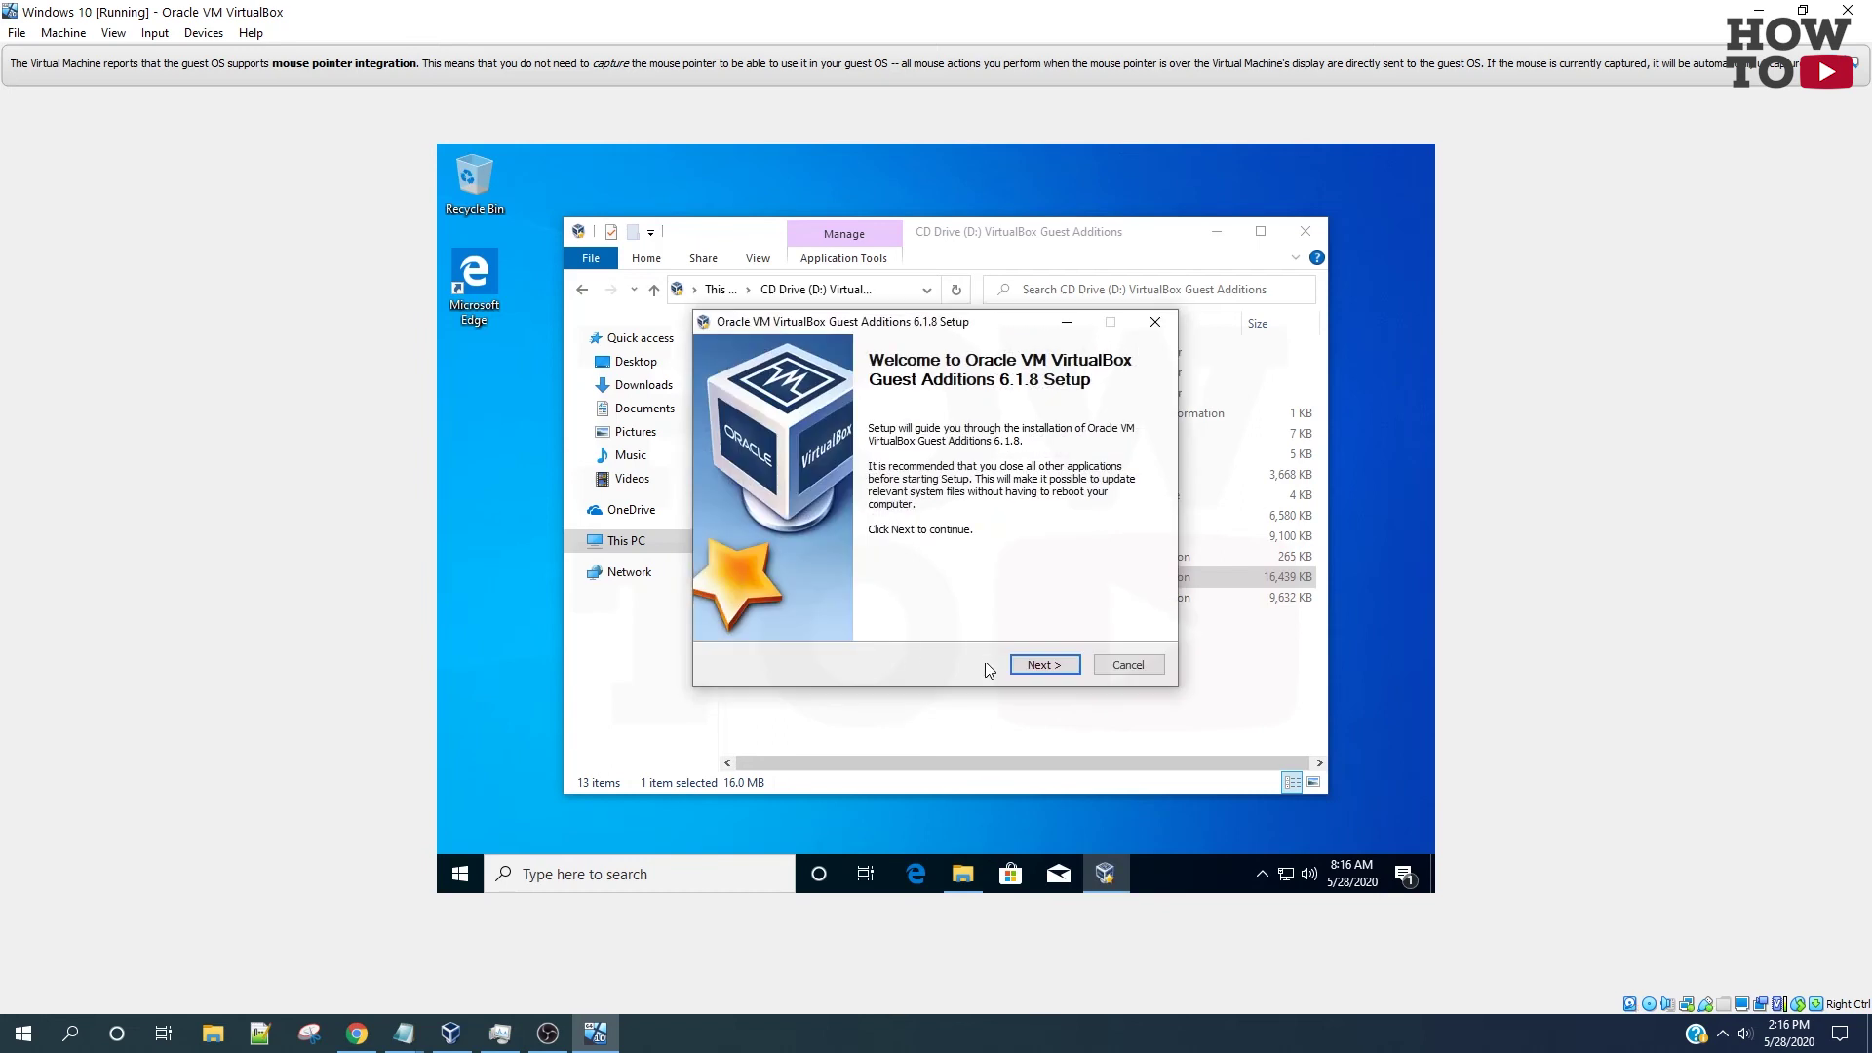
pyautogui.click(1040, 667)
pyautogui.click(1042, 667)
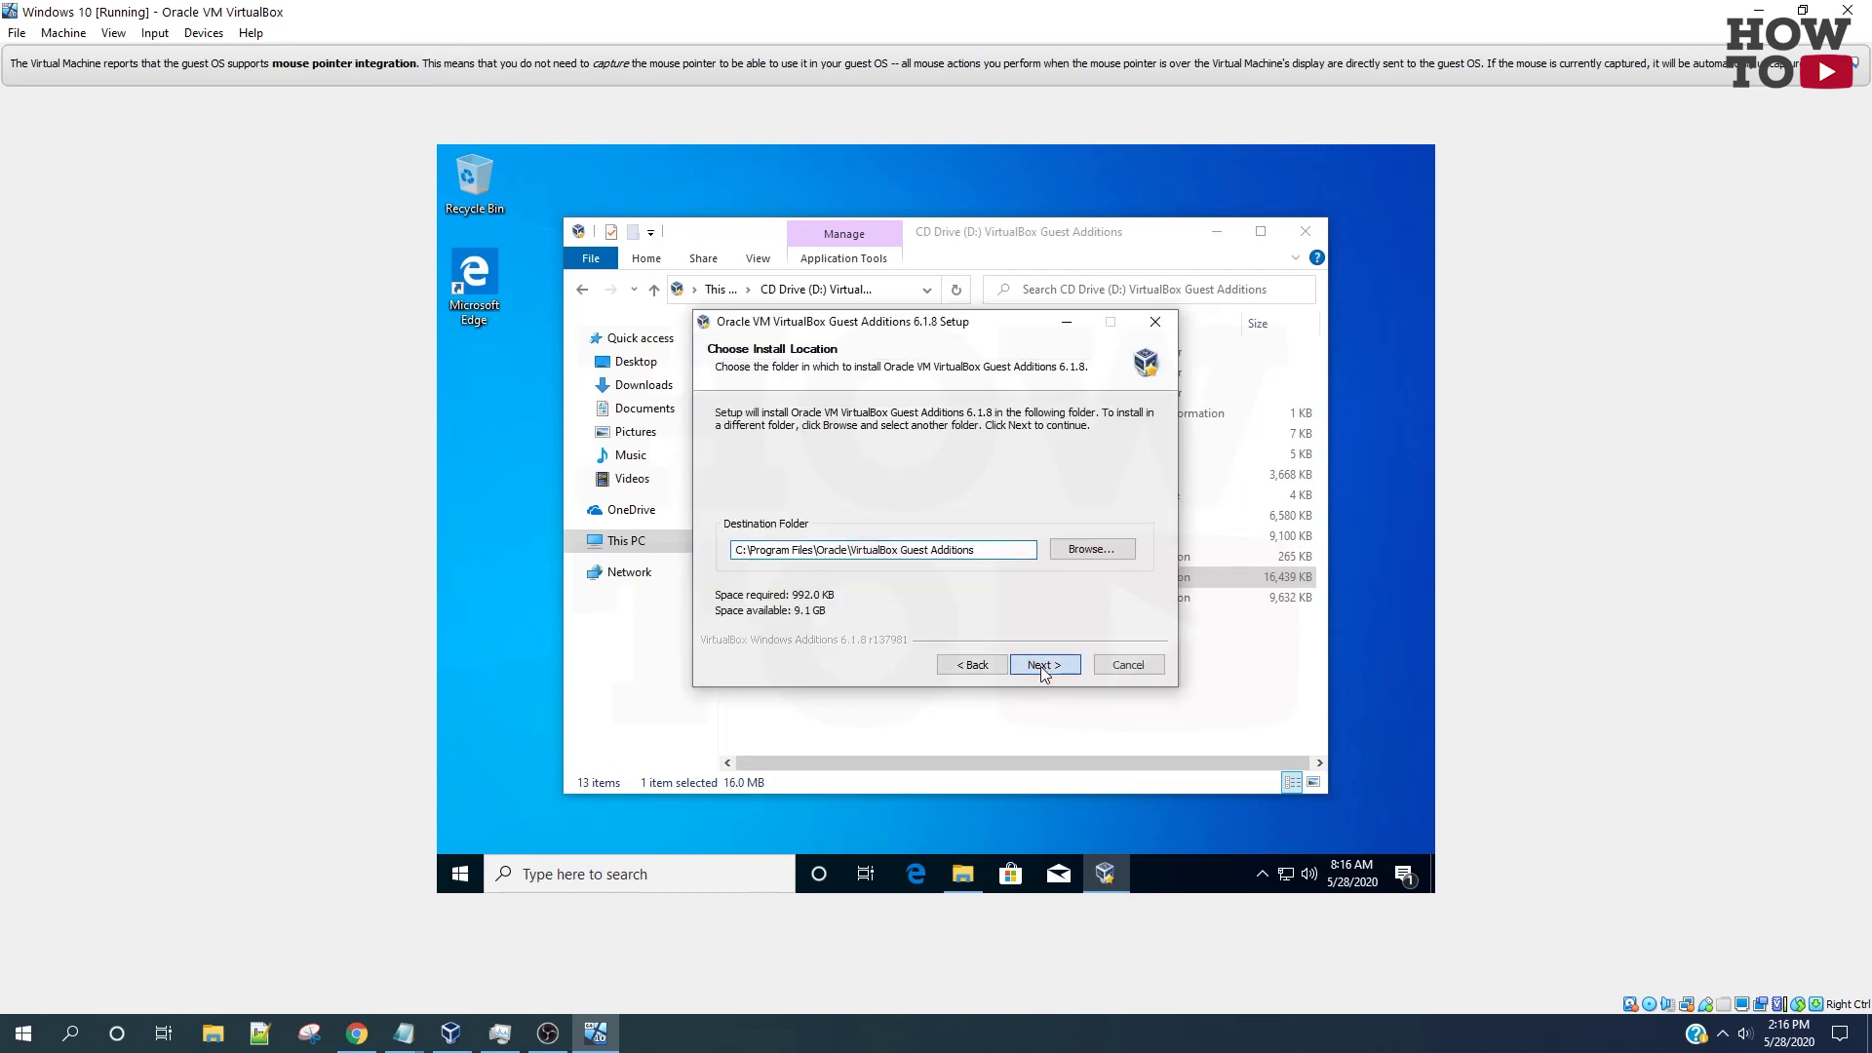
pyautogui.click(1042, 667)
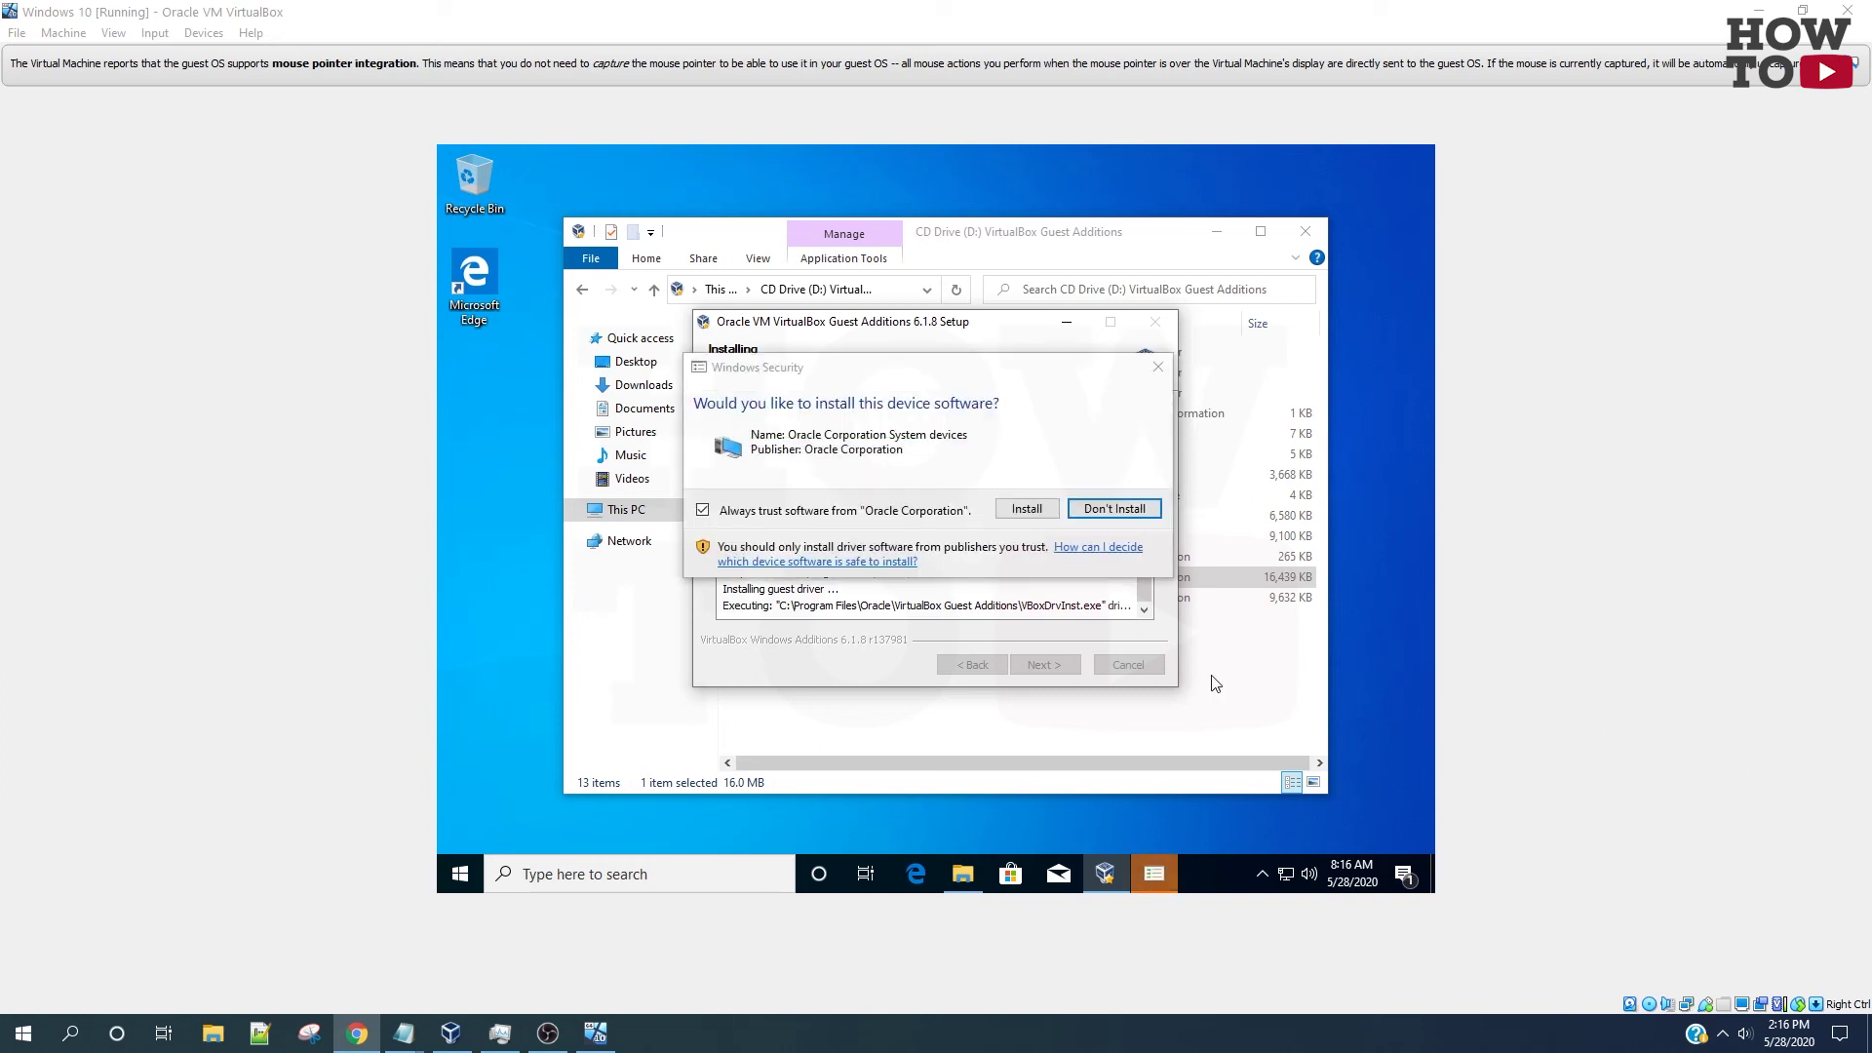
# - Install the Oracle Corporation device software and finish the Guest Additions setup with an immediate reboot
pyautogui.click(1024, 509)
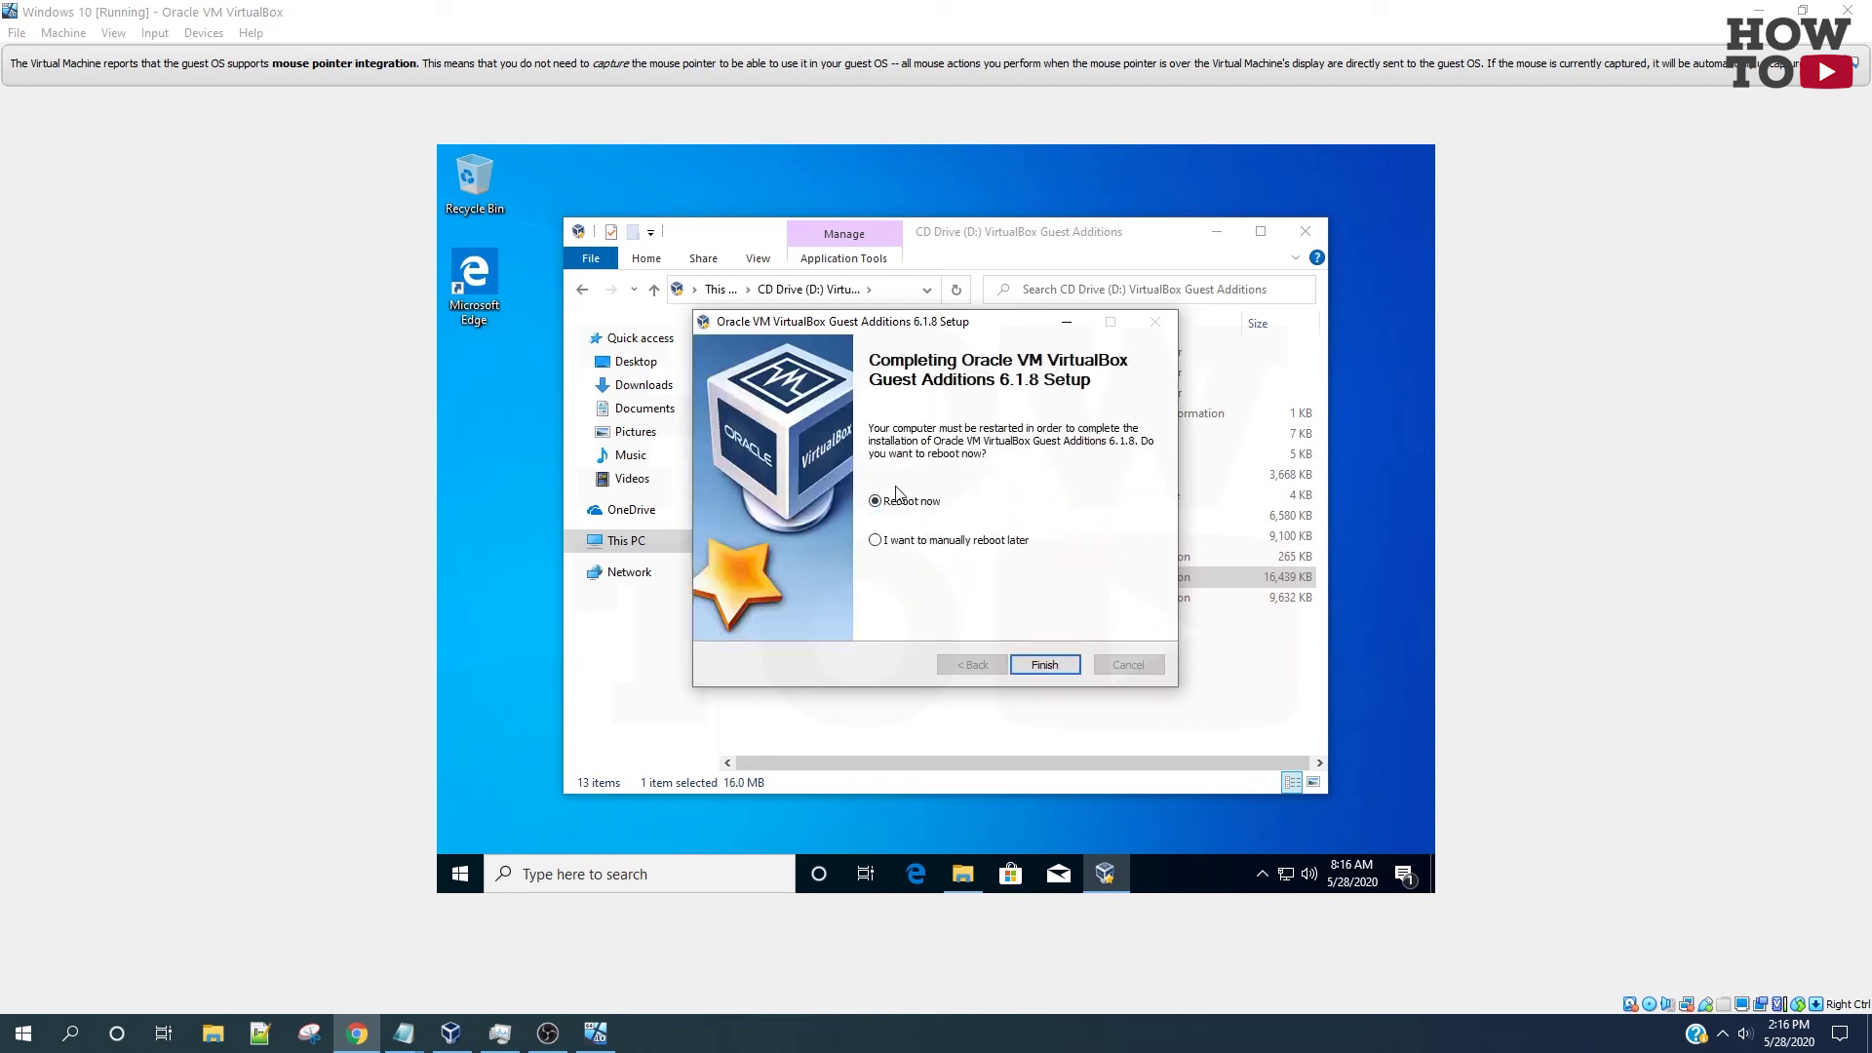
pyautogui.click(1046, 665)
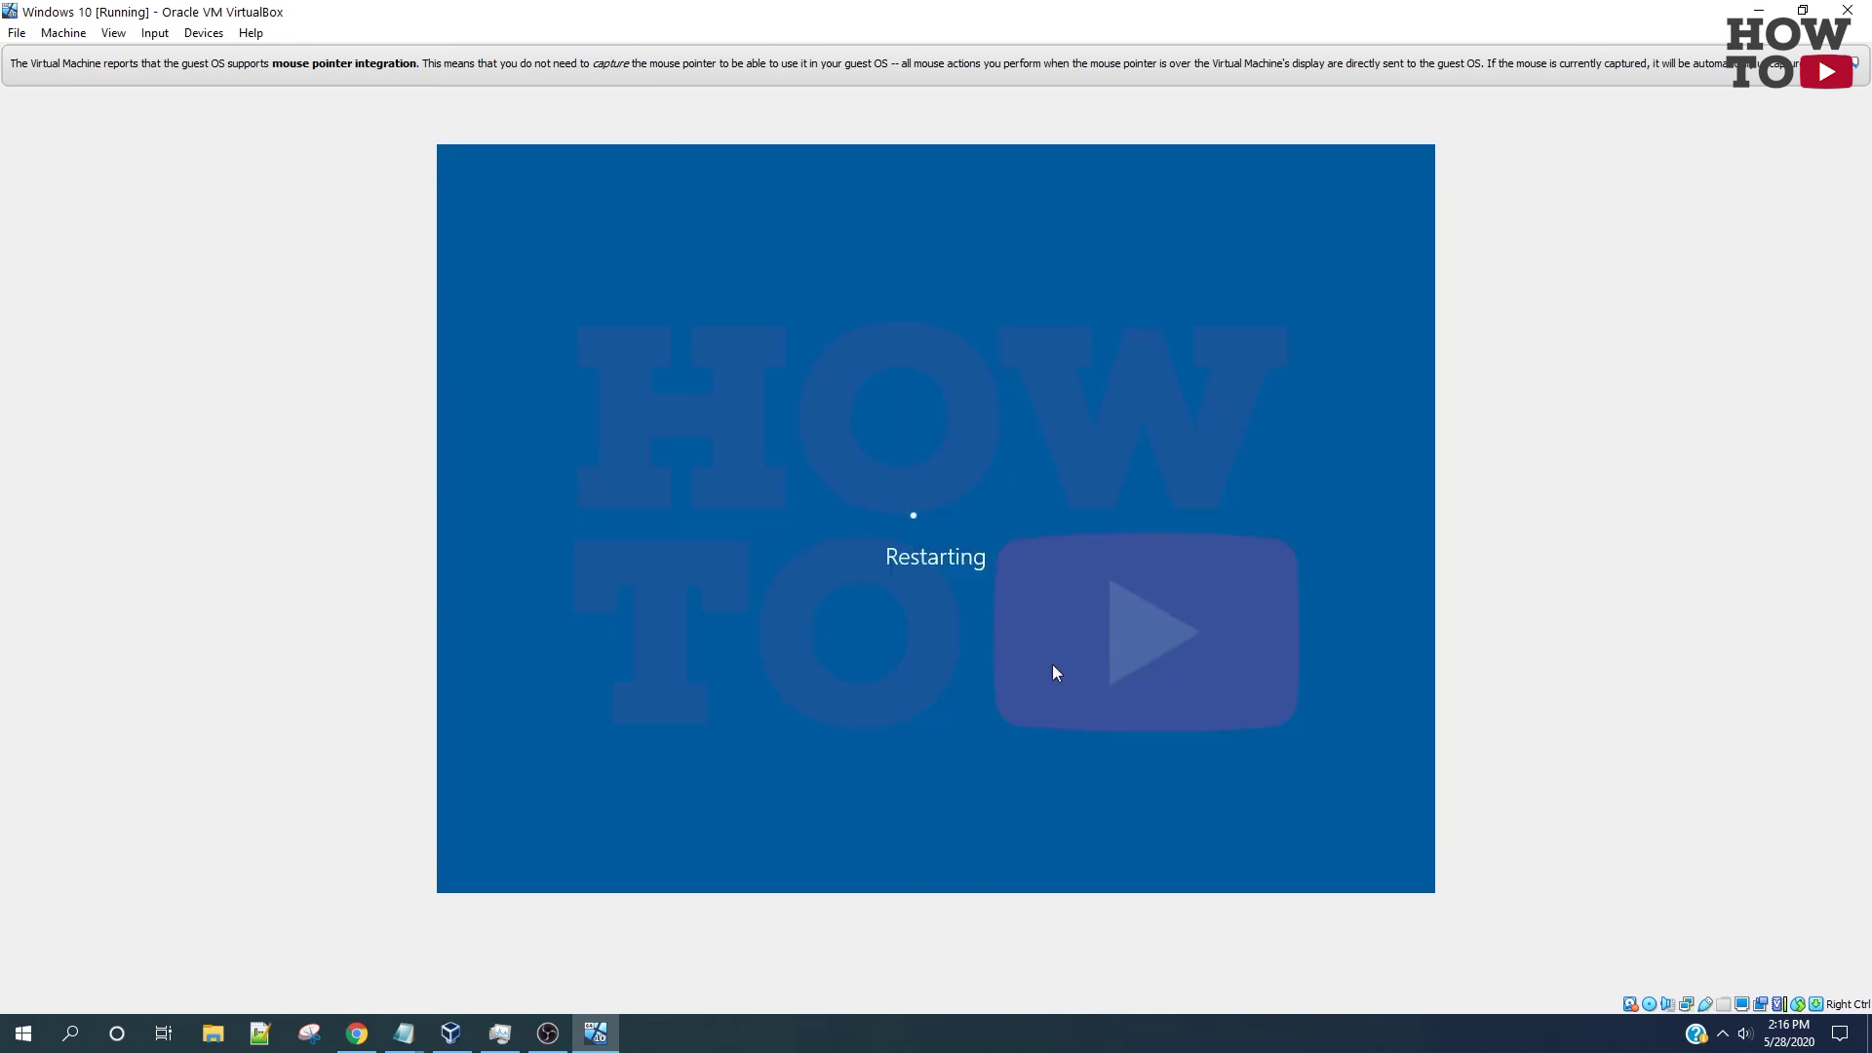
pyautogui.hotkey('alt', 'Tab')
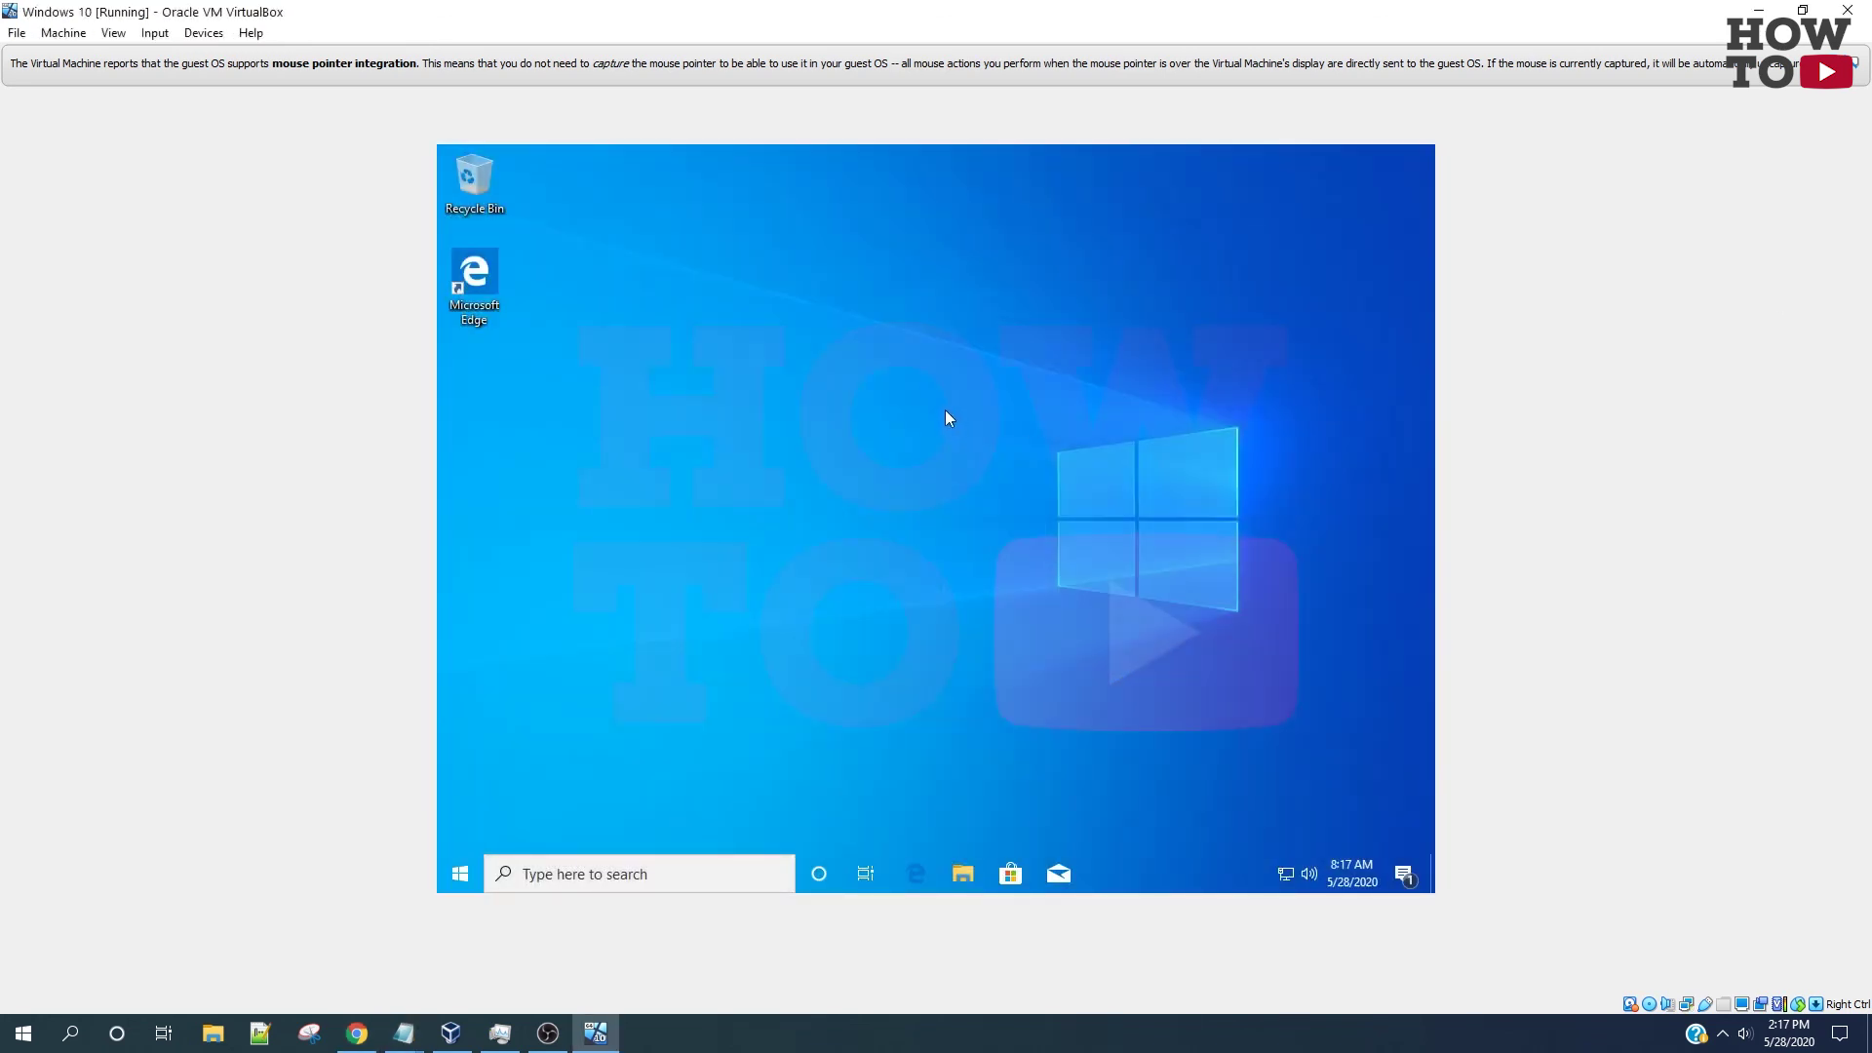
# - Refresh the guest desktop and open its personalization settings
pyautogui.rightClick(948, 417)
pyautogui.click(1026, 468)
pyautogui.rightClick(1027, 470)
pyautogui.click(1089, 650)
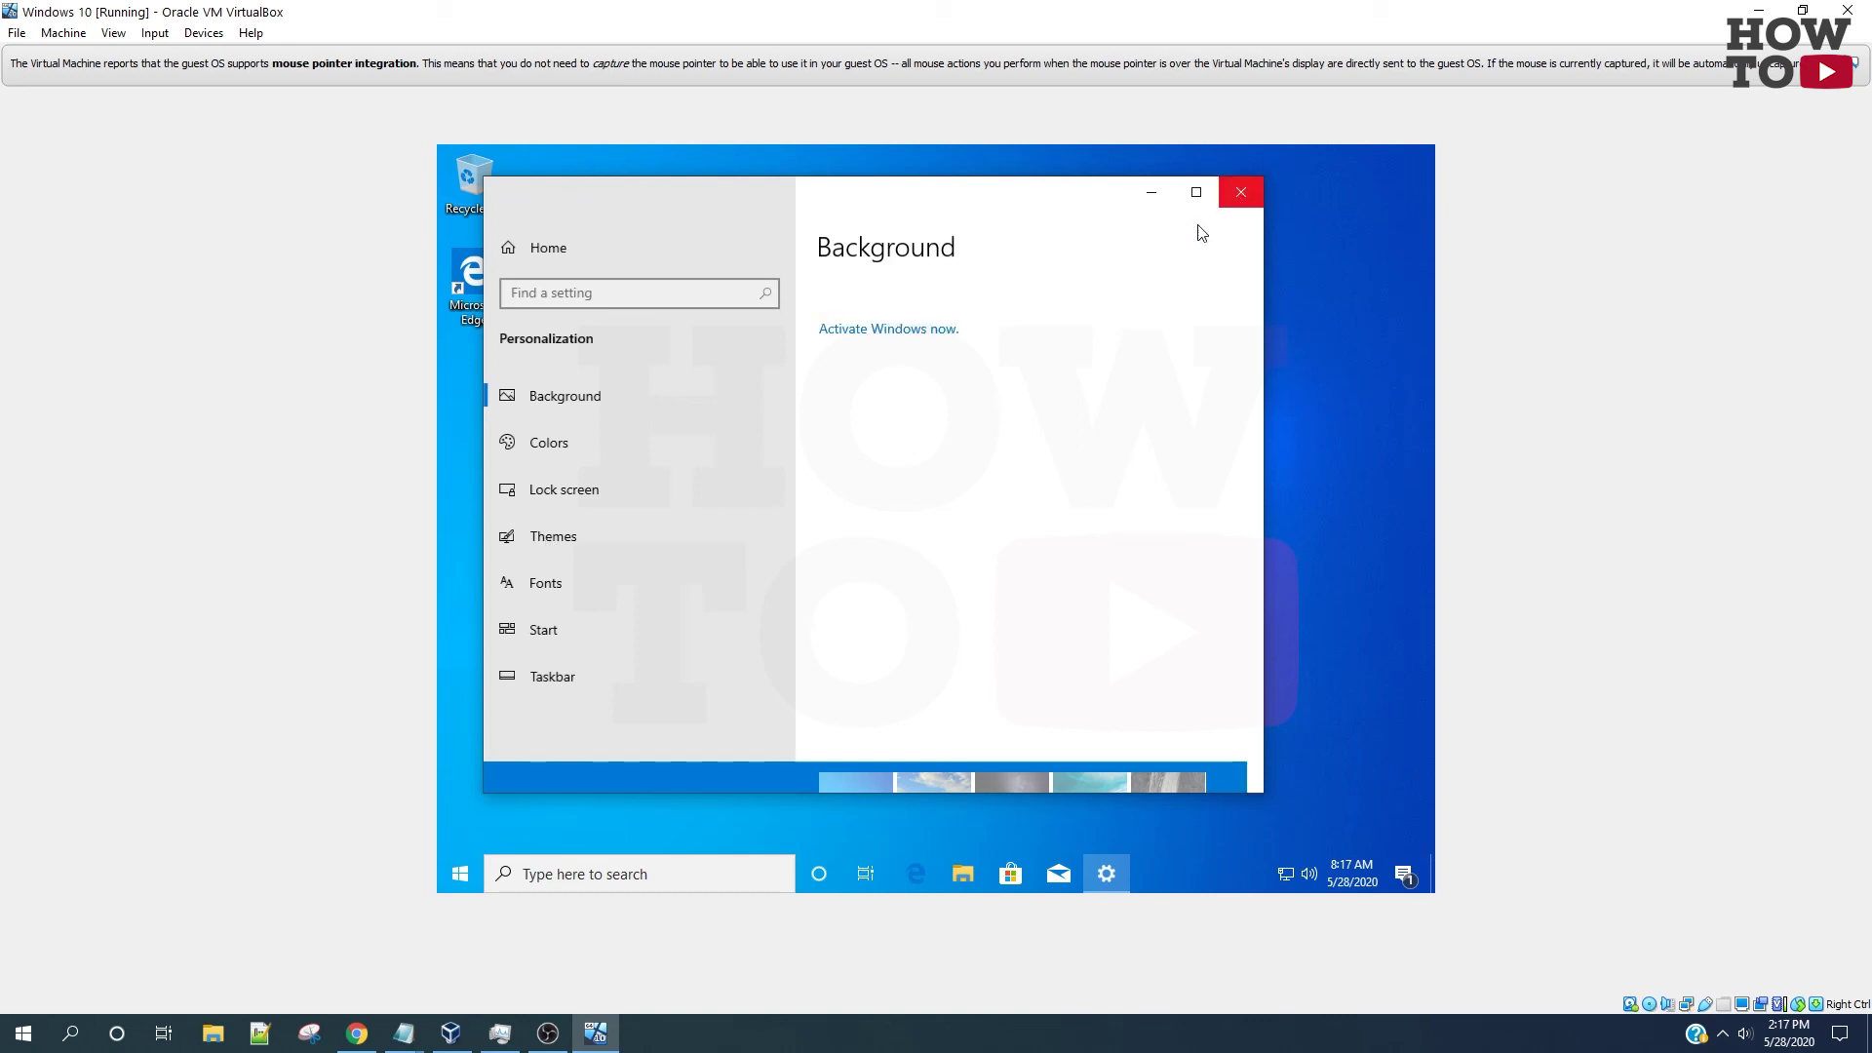
# - Switch the virtual machine to full-screen mode and confirm the switch
pyautogui.click(113, 32)
pyautogui.click(113, 56)
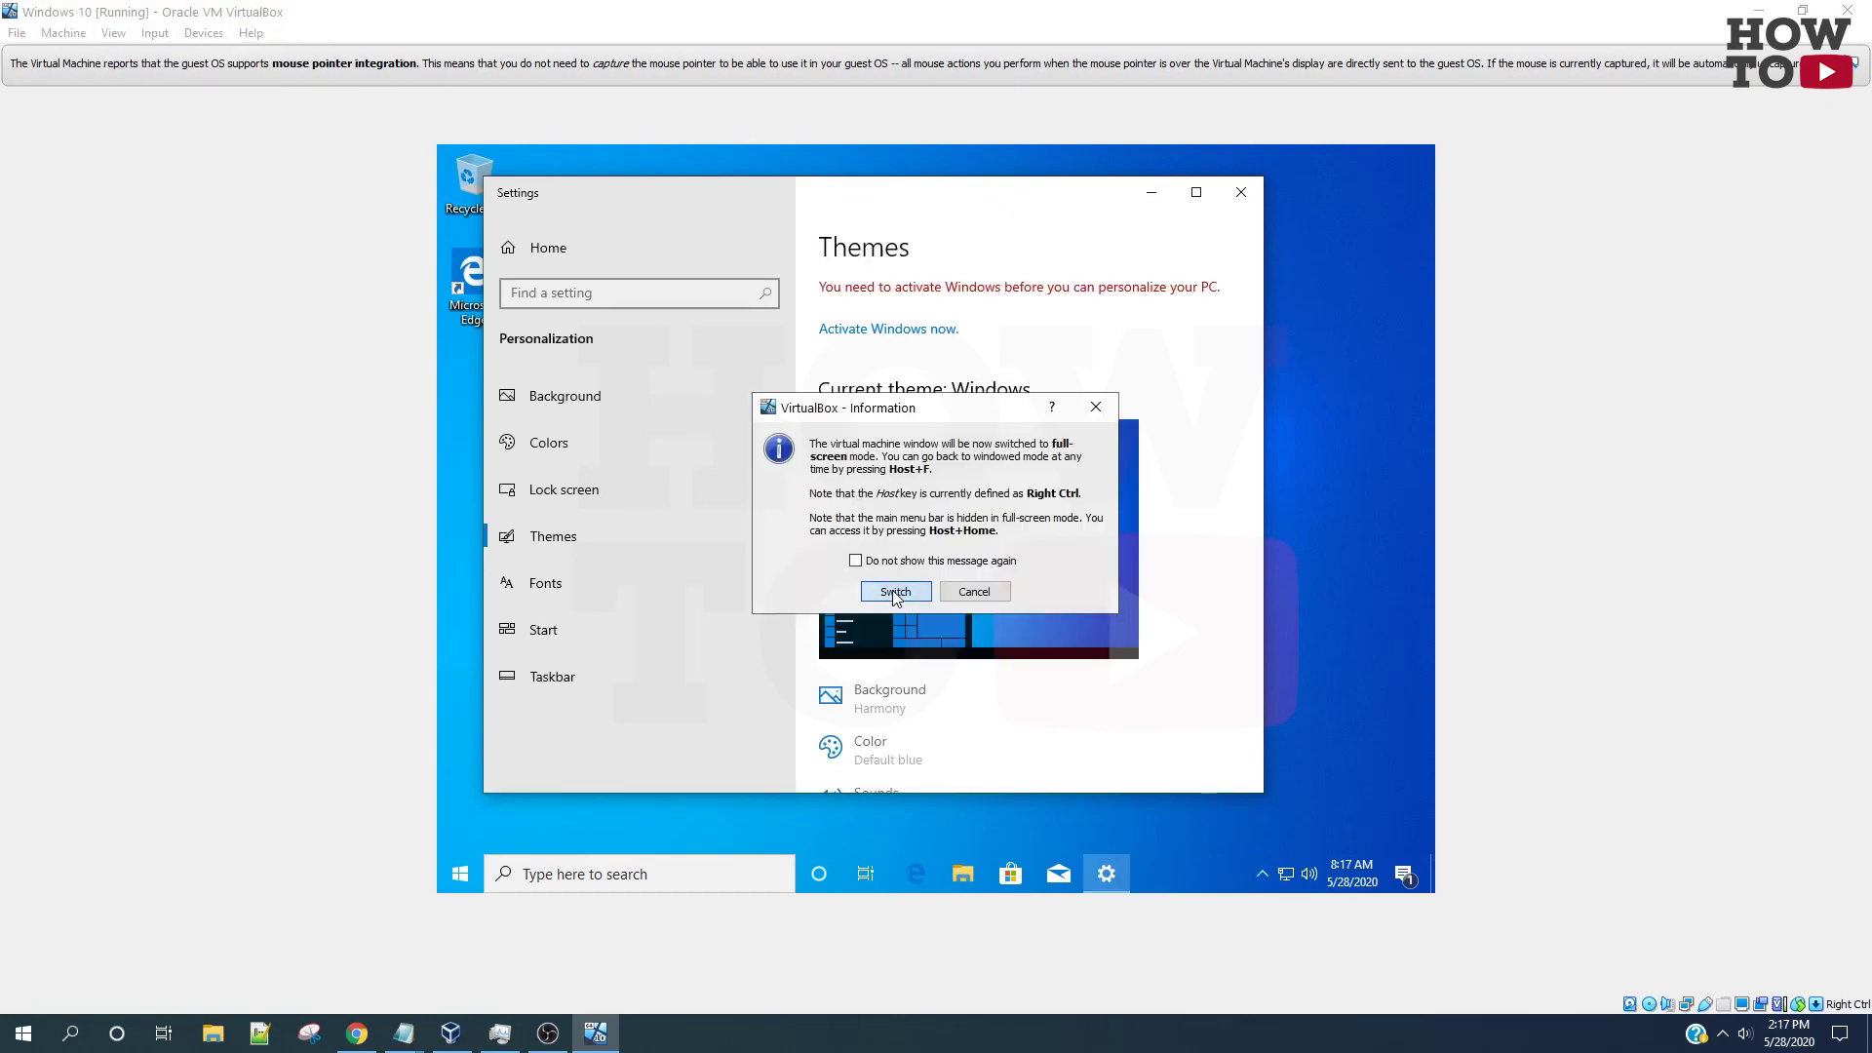
pyautogui.click(893, 591)
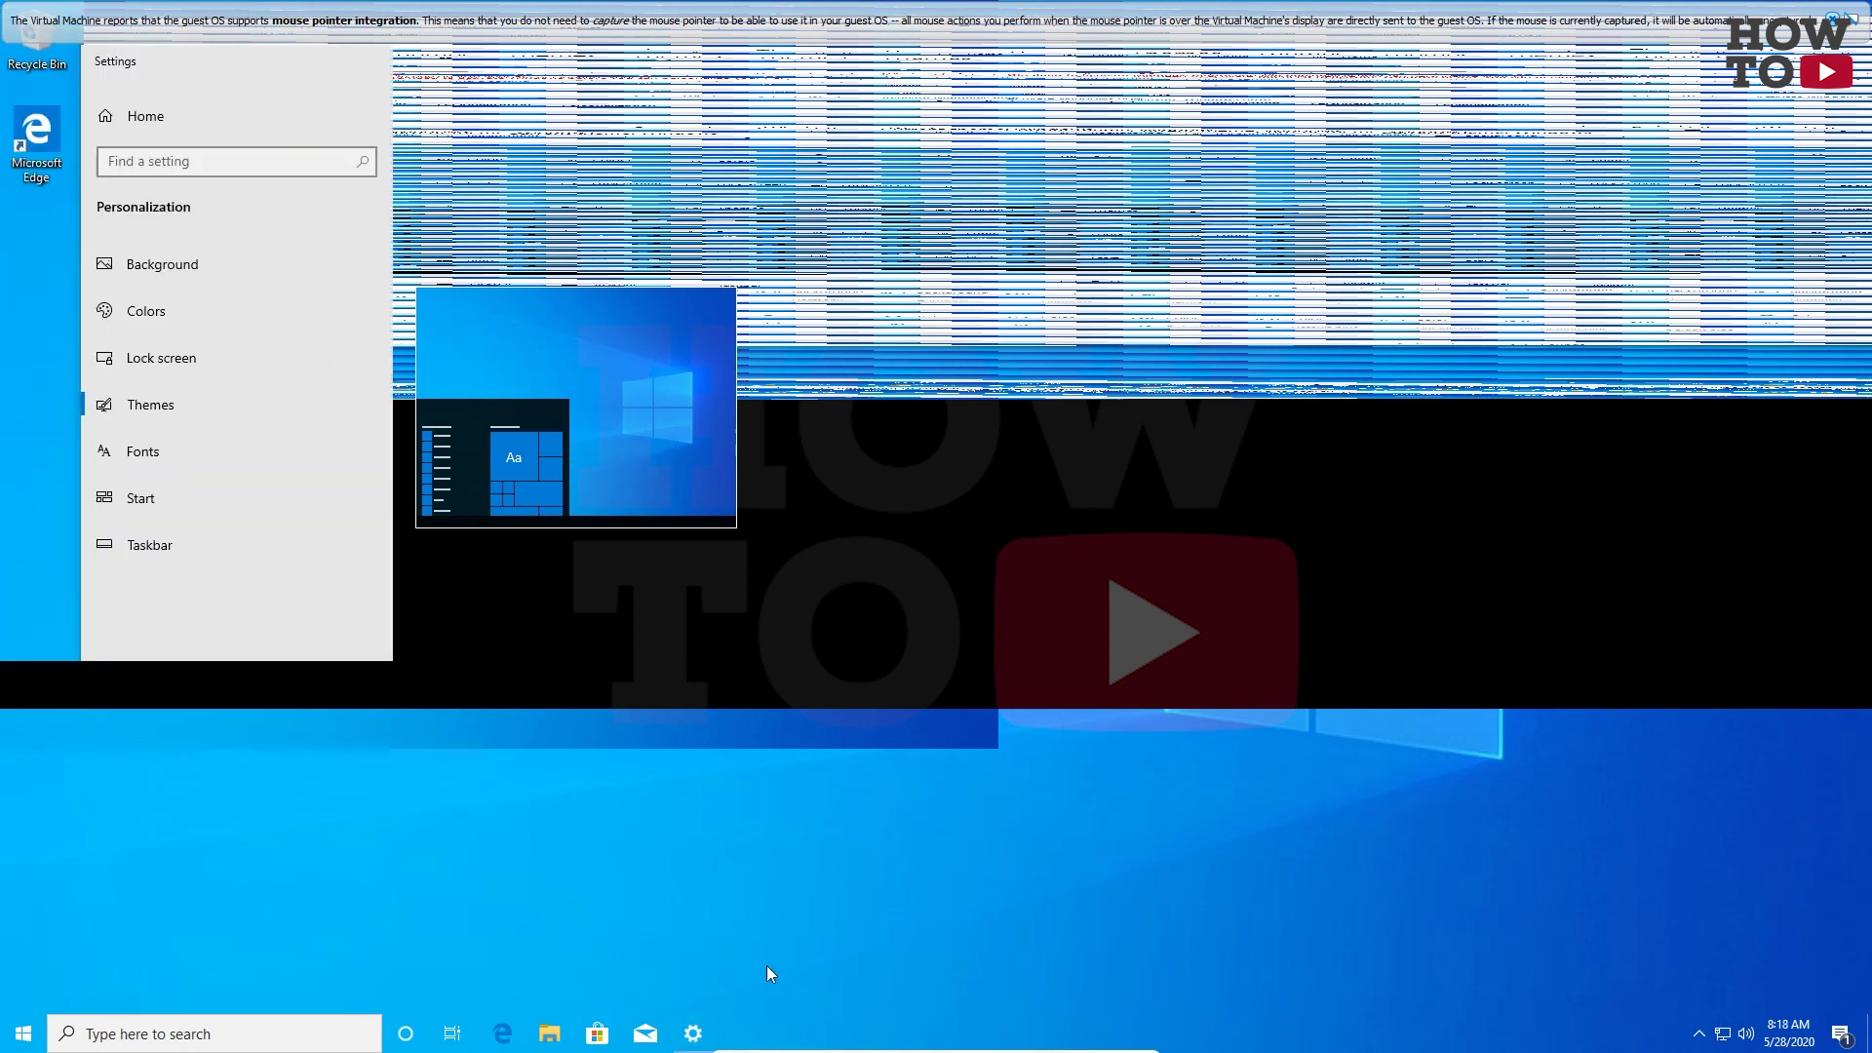
# - Refresh the garbled full-screen desktop and dismiss the mouse pointer integration message
pyautogui.rightClick(716, 871)
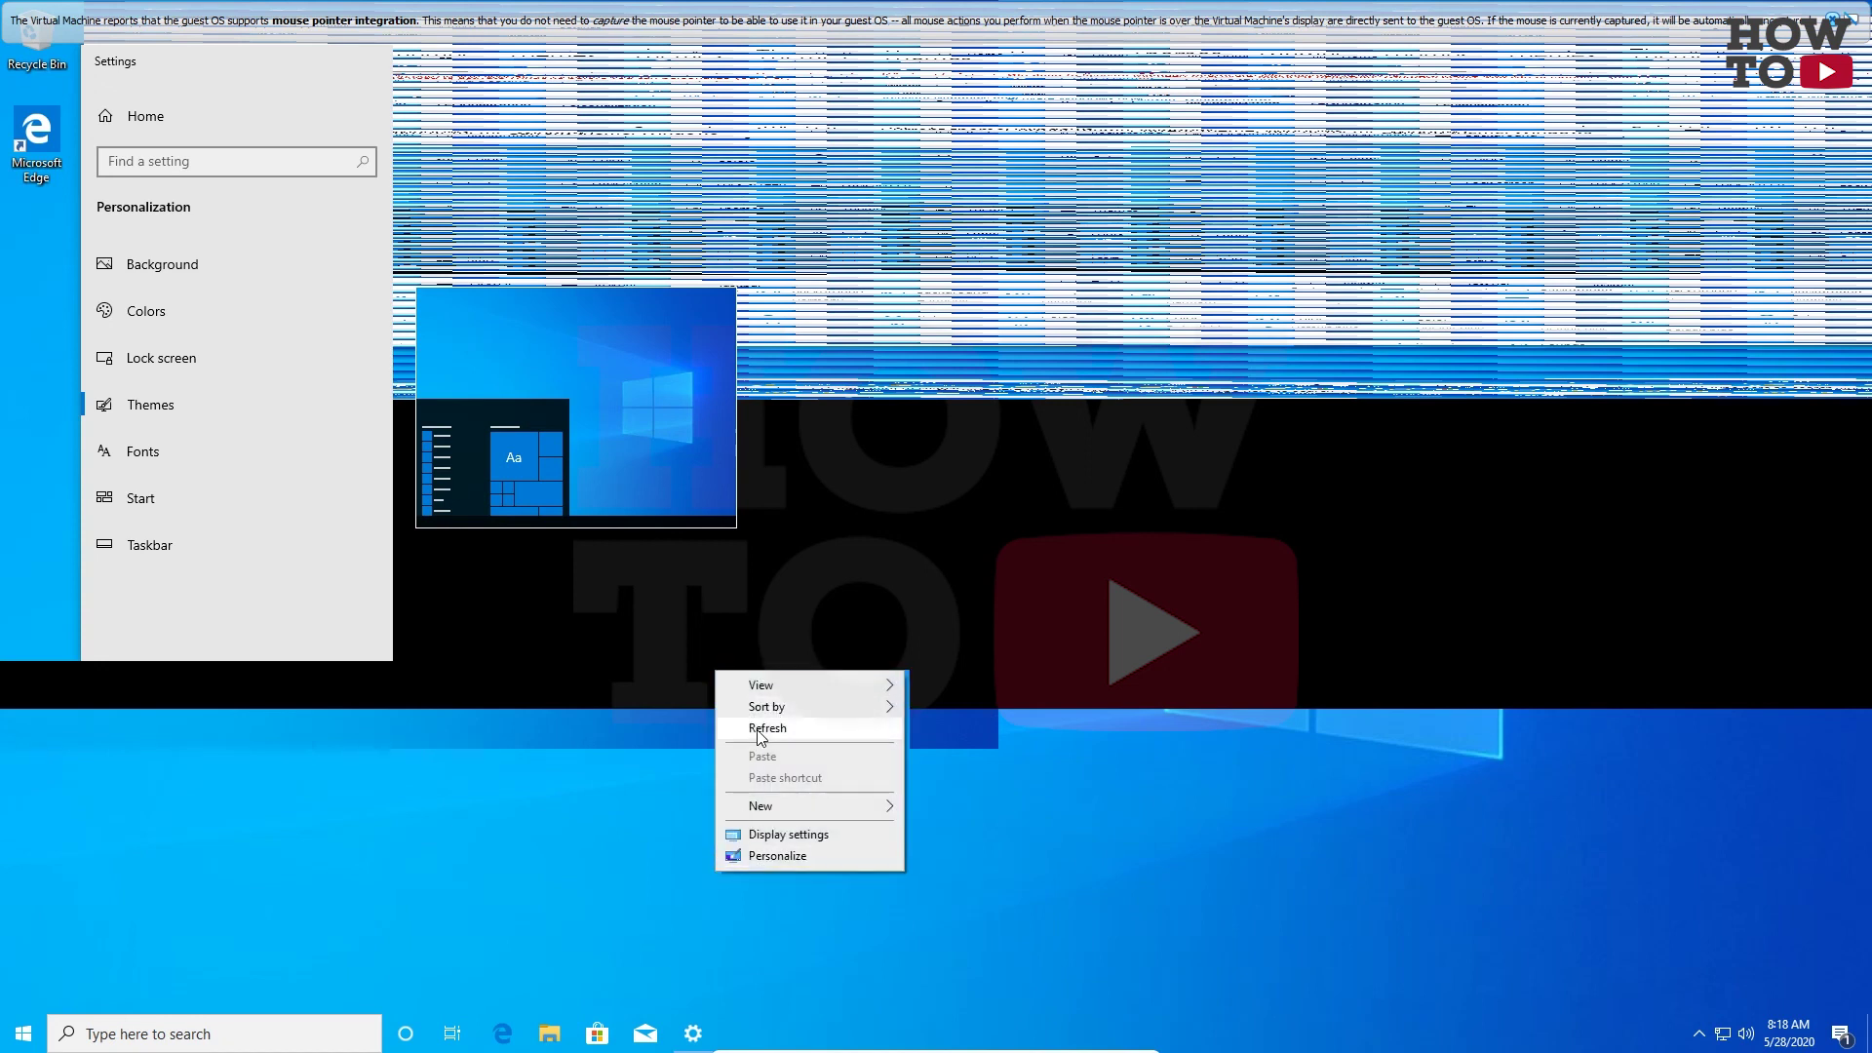
pyautogui.click(776, 731)
pyautogui.click(698, 72)
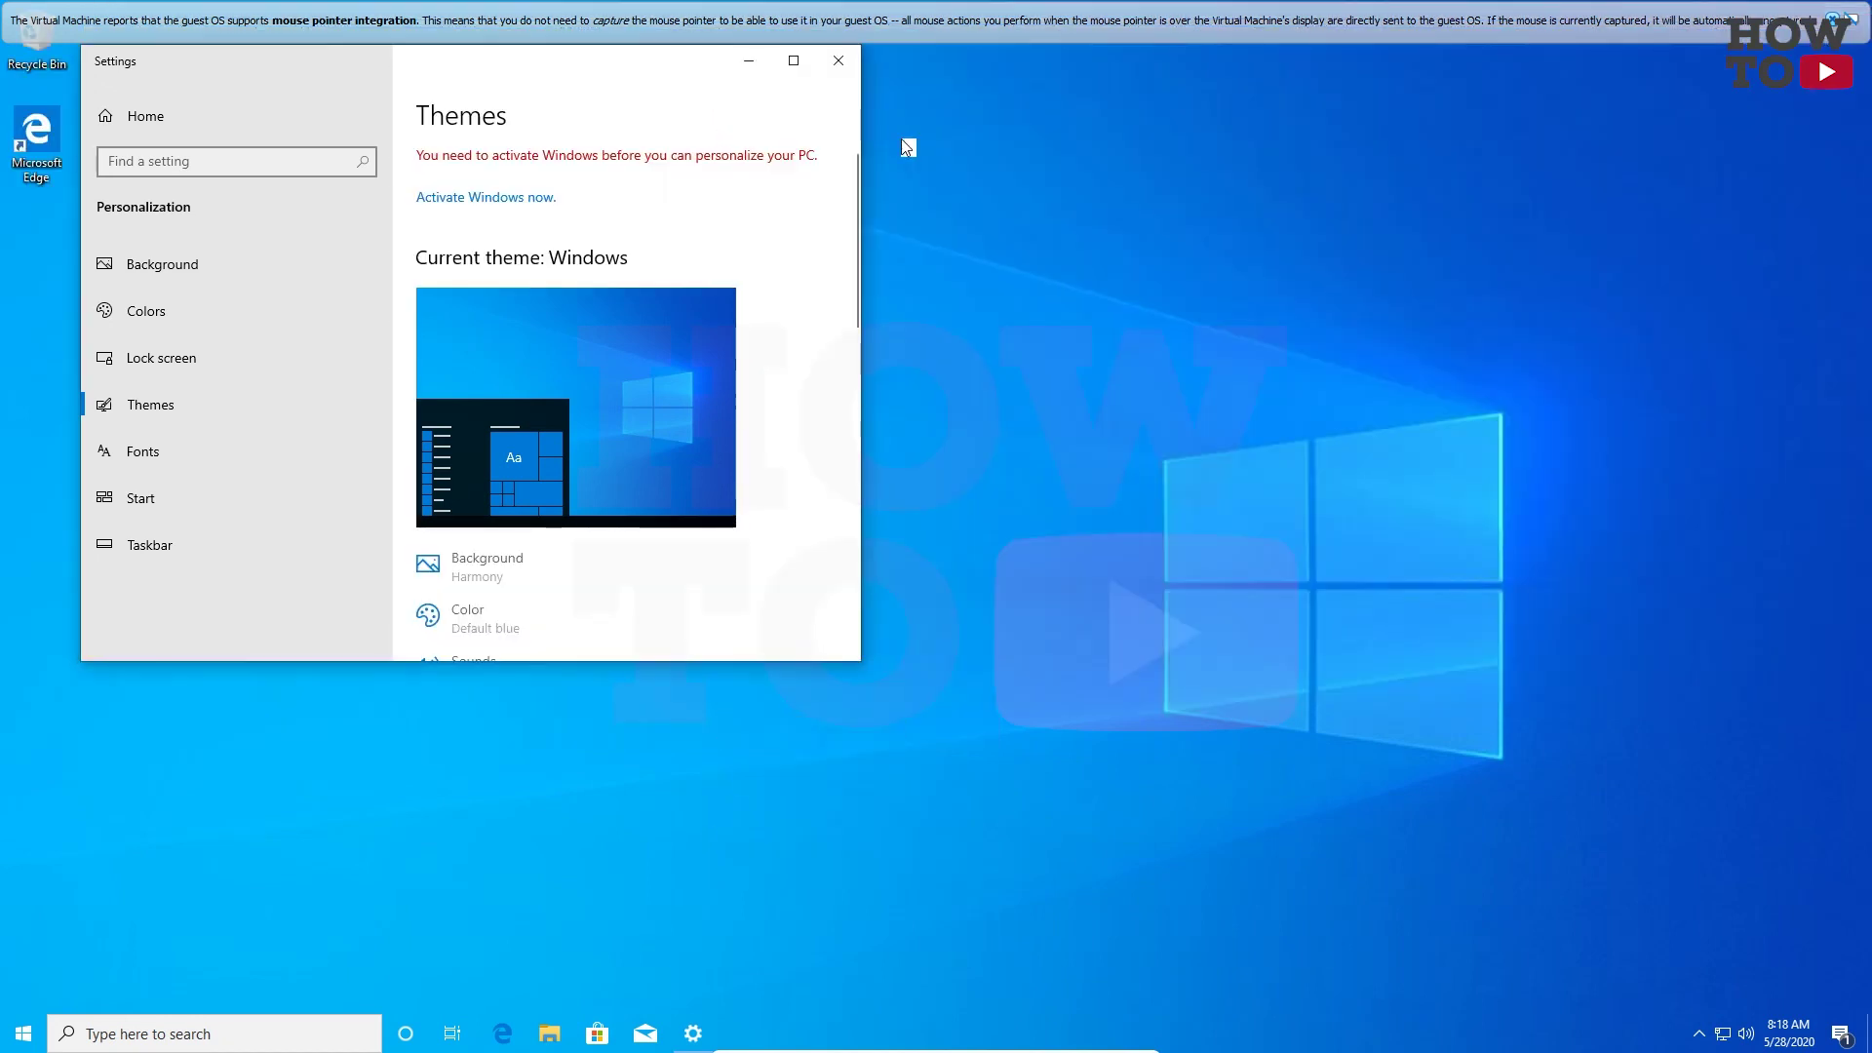
pyautogui.moveTo(830, 59); pyautogui.dragTo(915, 156)
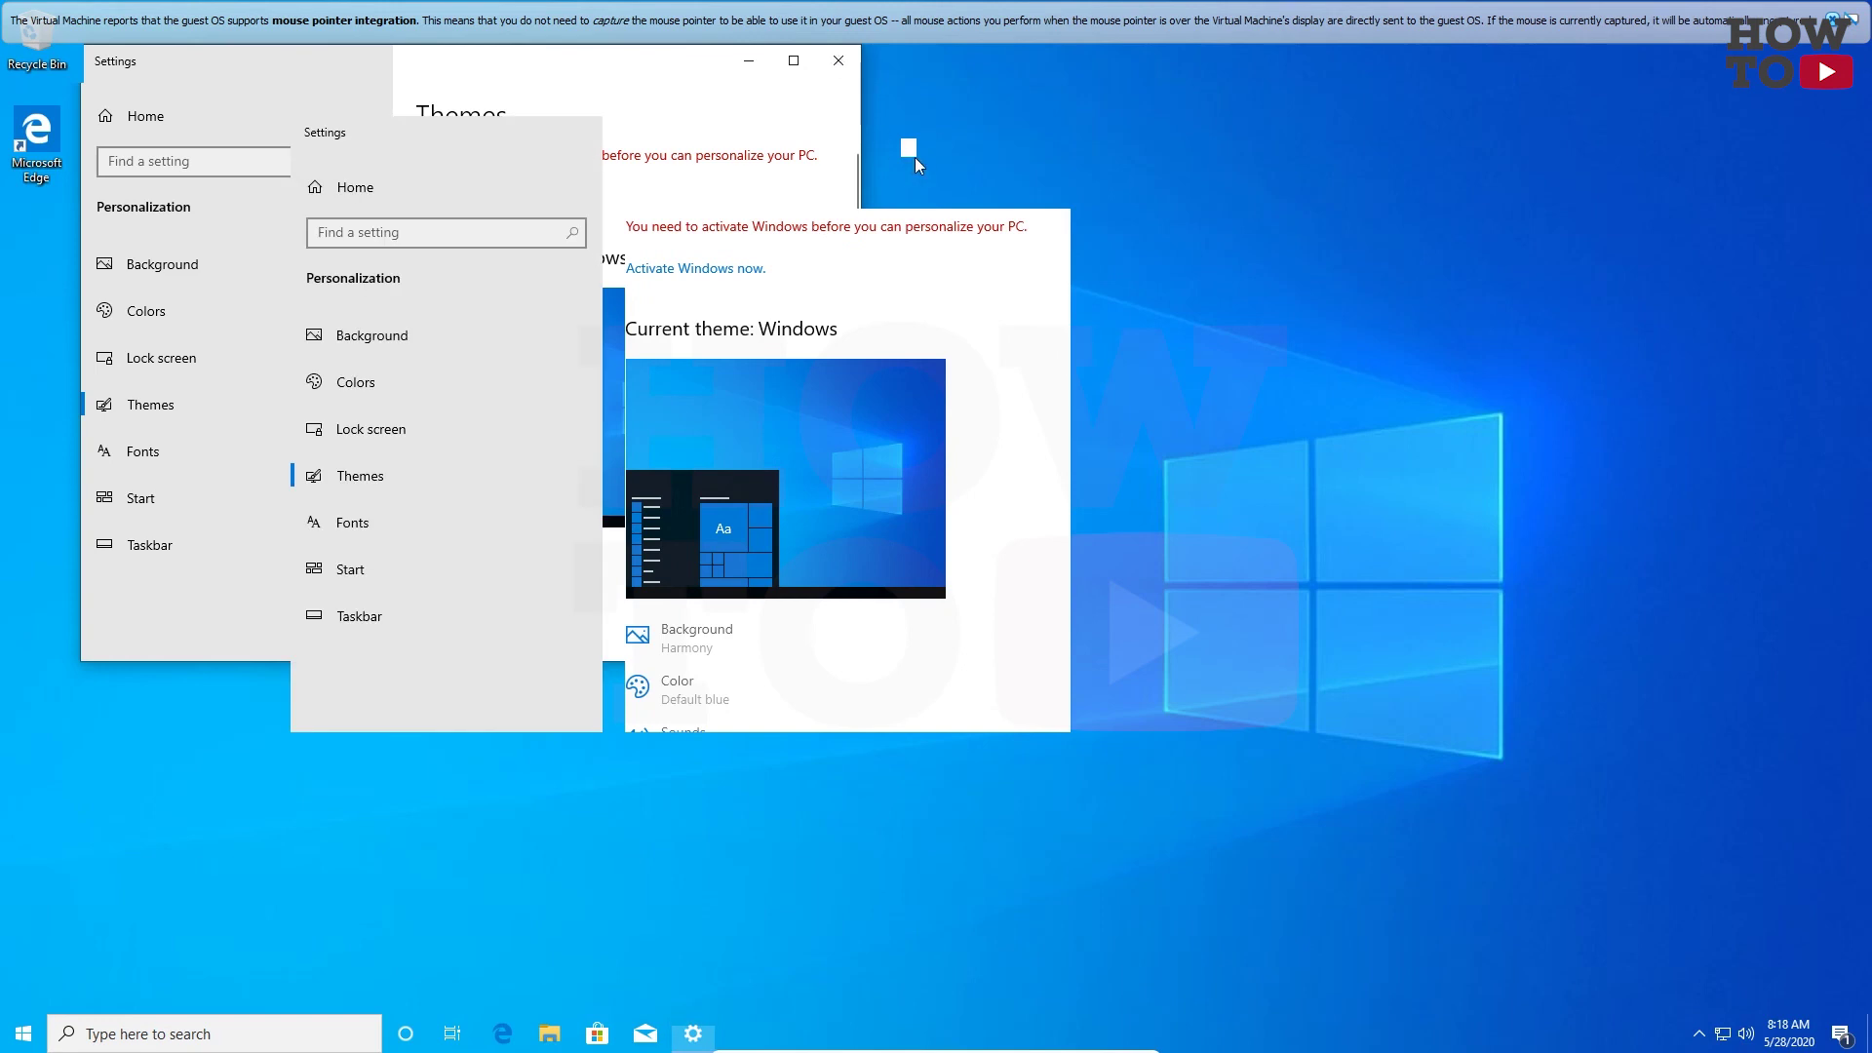
pyautogui.click(1833, 21)
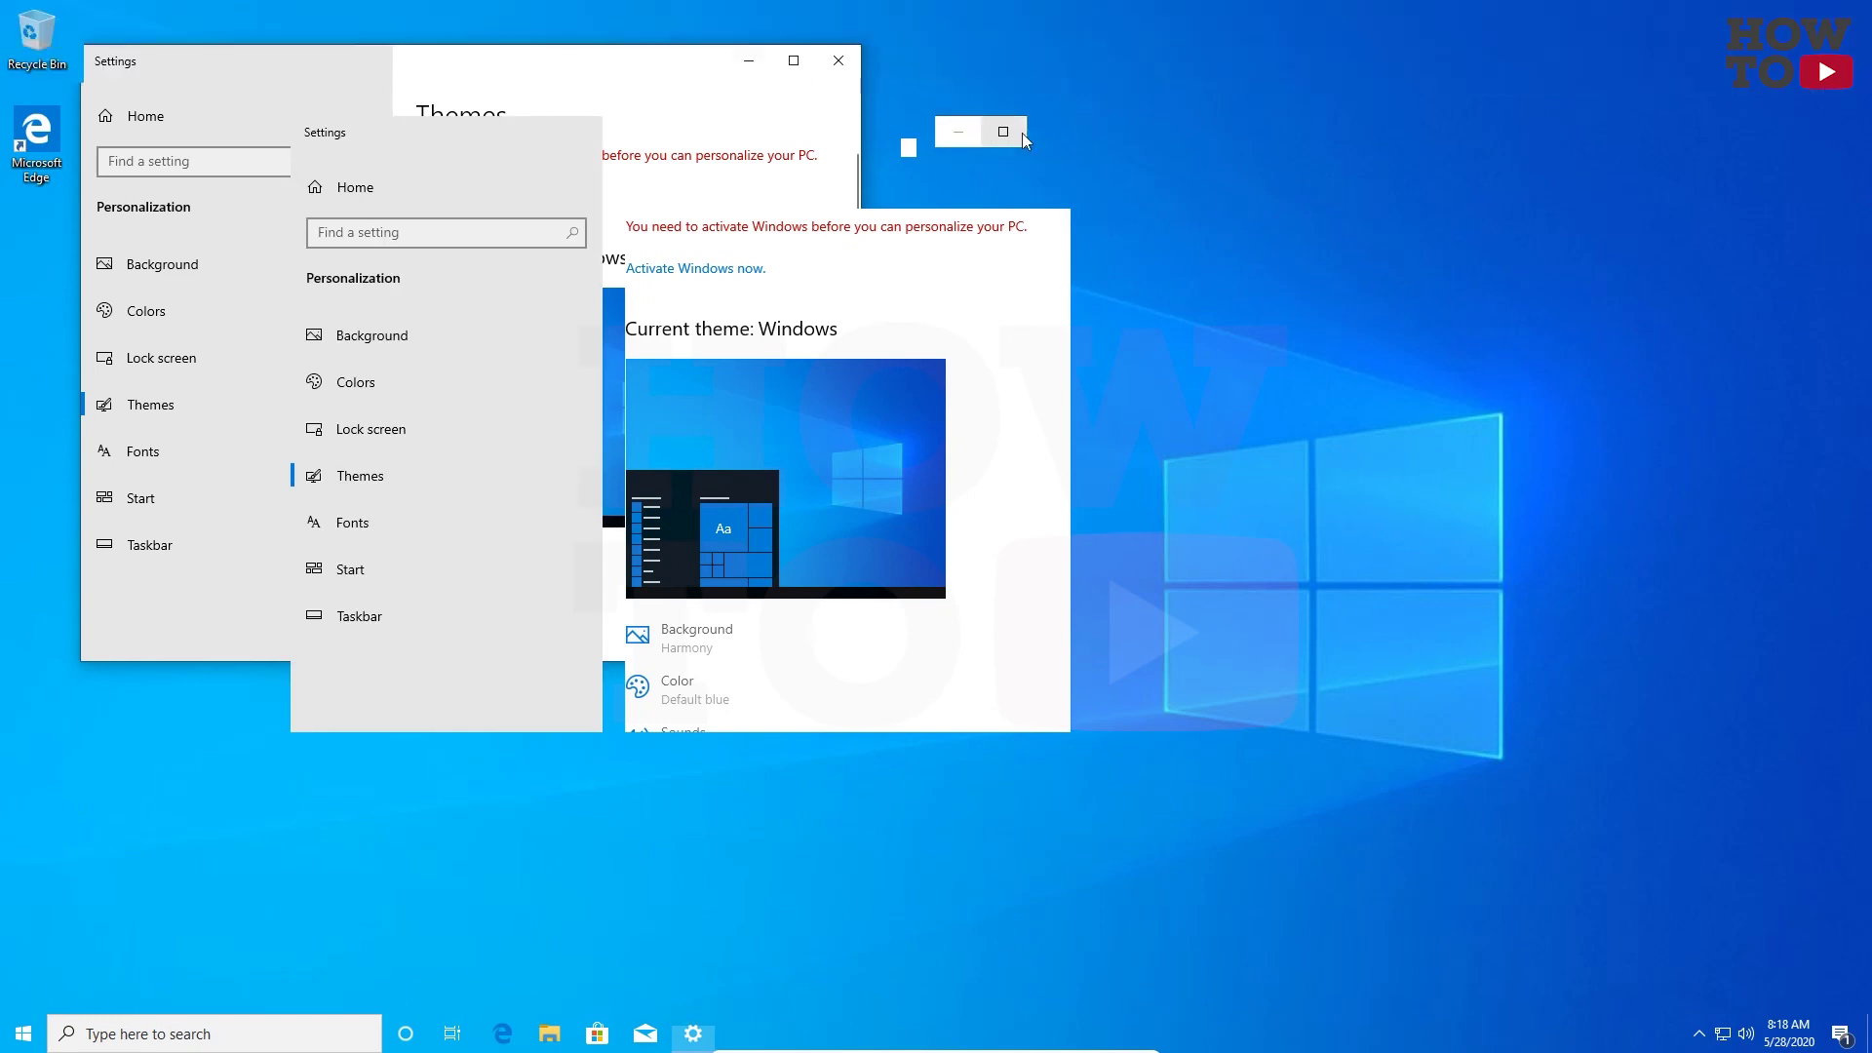
# - Maximize and close the Settings window, and refresh the desktop
pyautogui.rightClick(1257, 168)
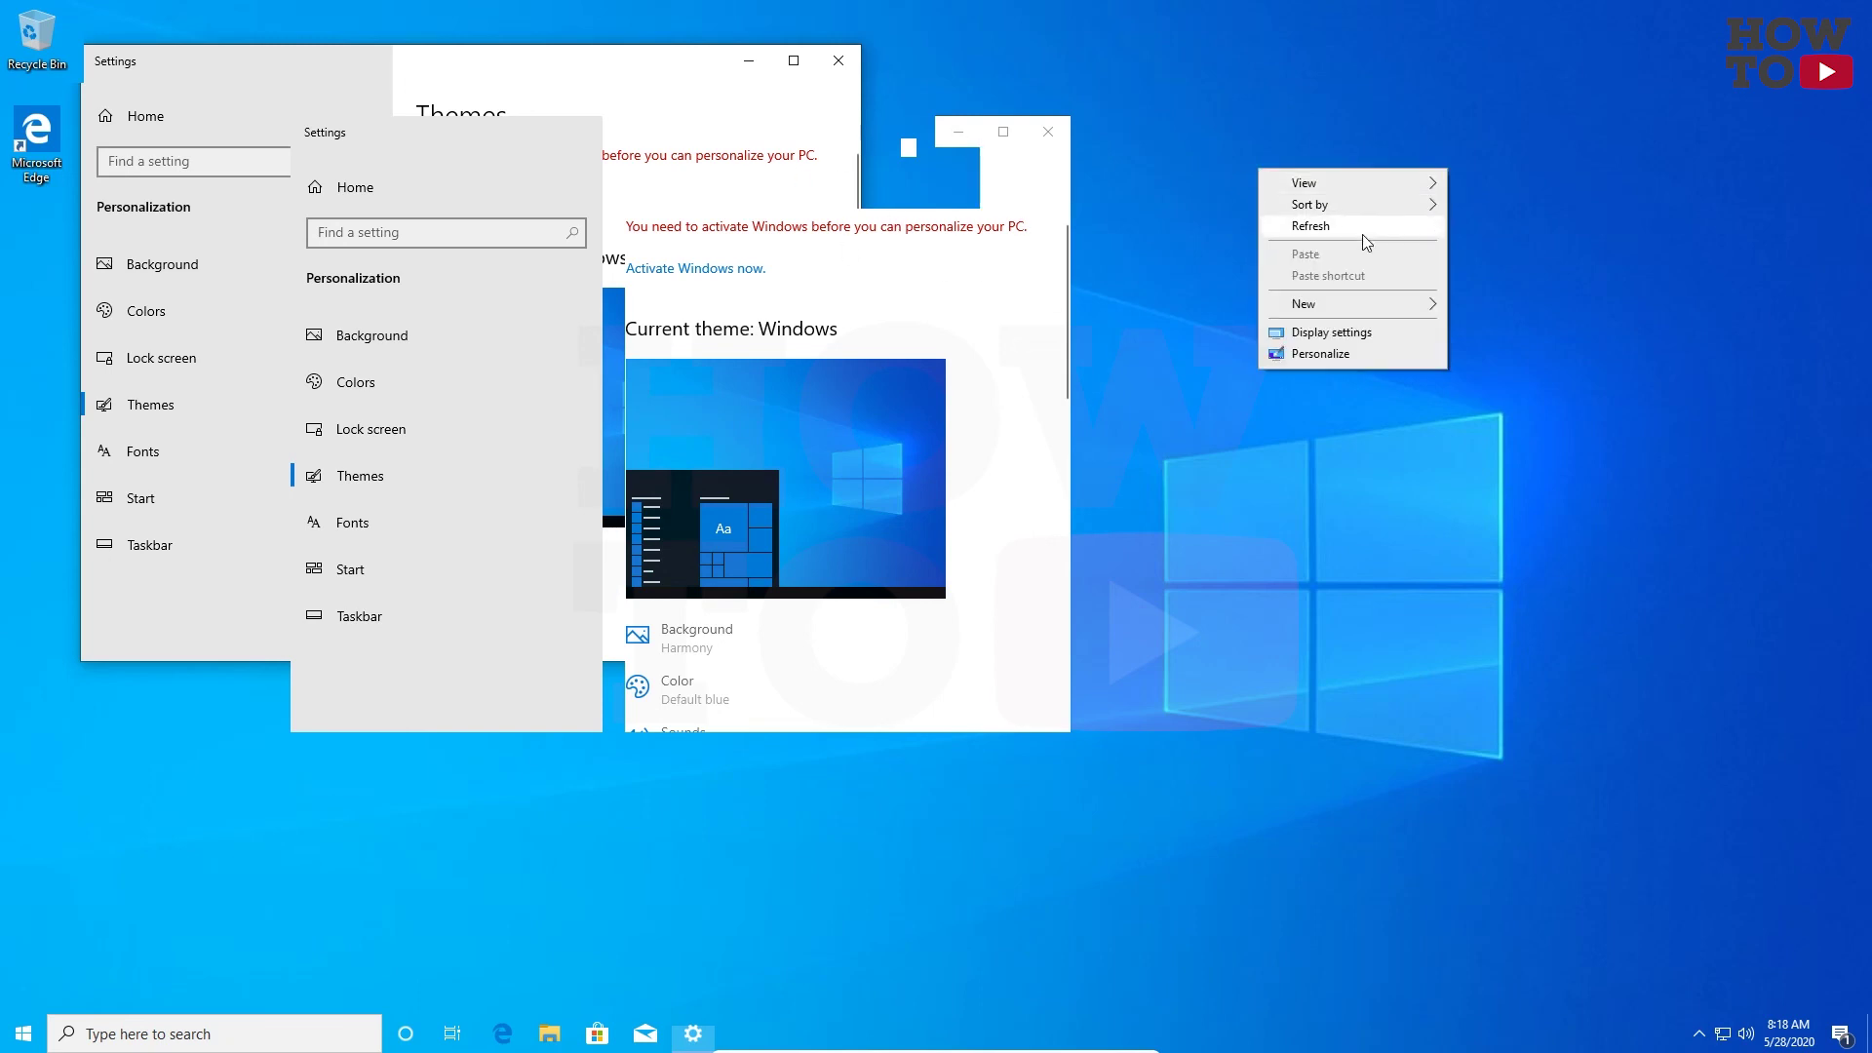
pyautogui.click(1361, 227)
pyautogui.click(1003, 132)
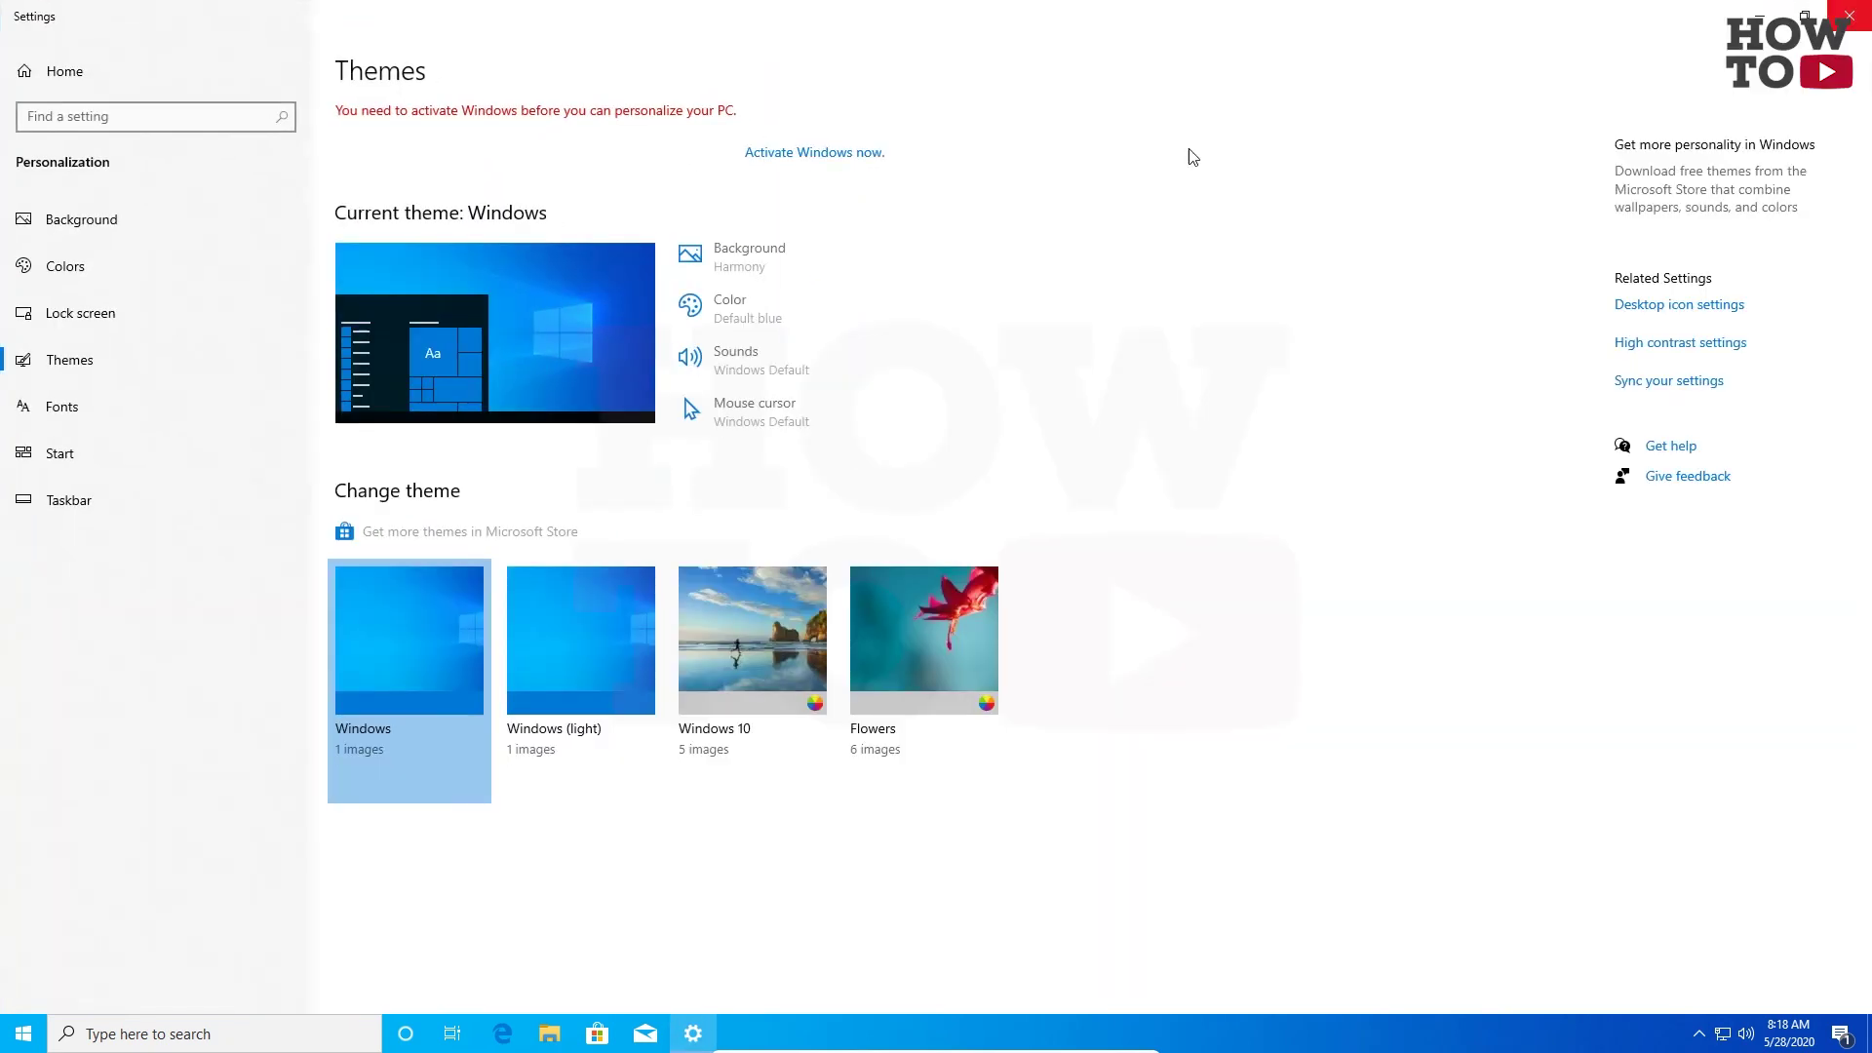
pyautogui.rightClick(1192, 160)
pyautogui.click(1285, 218)
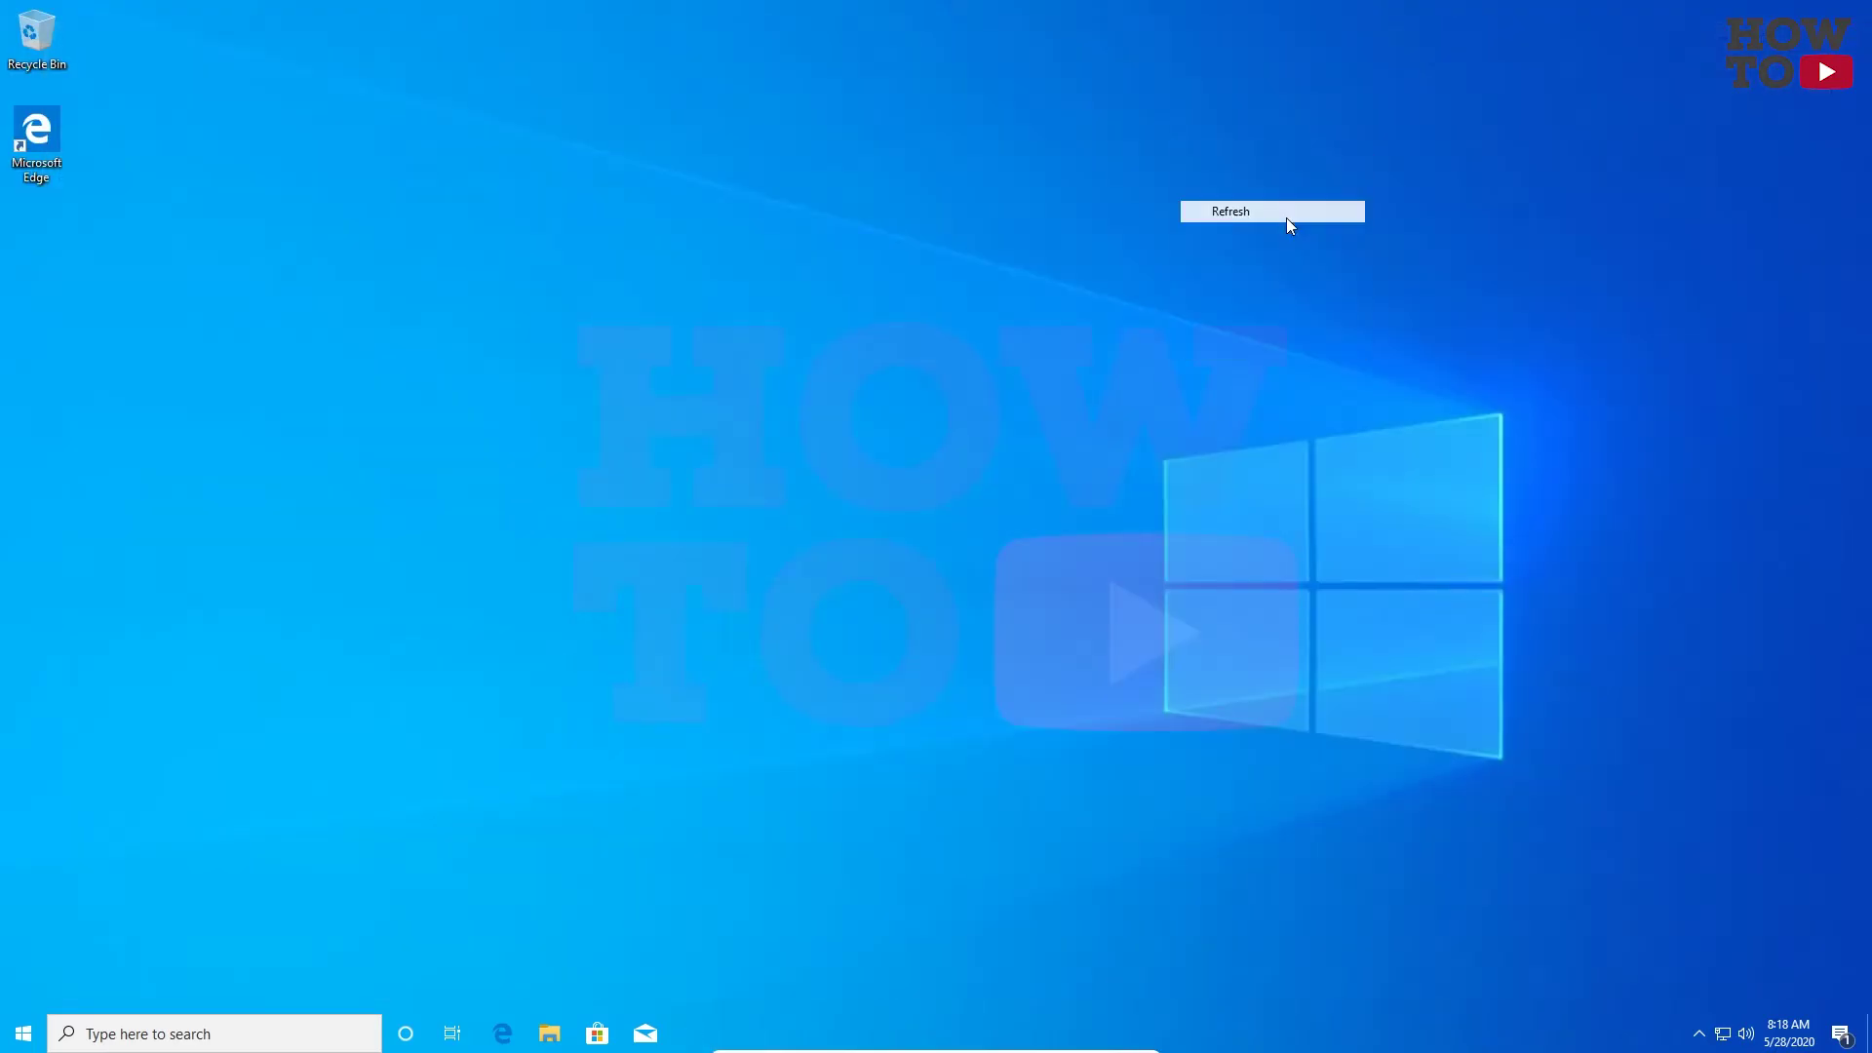
# - Open File Explorer to check how windows display in full-screen mode, and close it again
pyautogui.click(551, 1036)
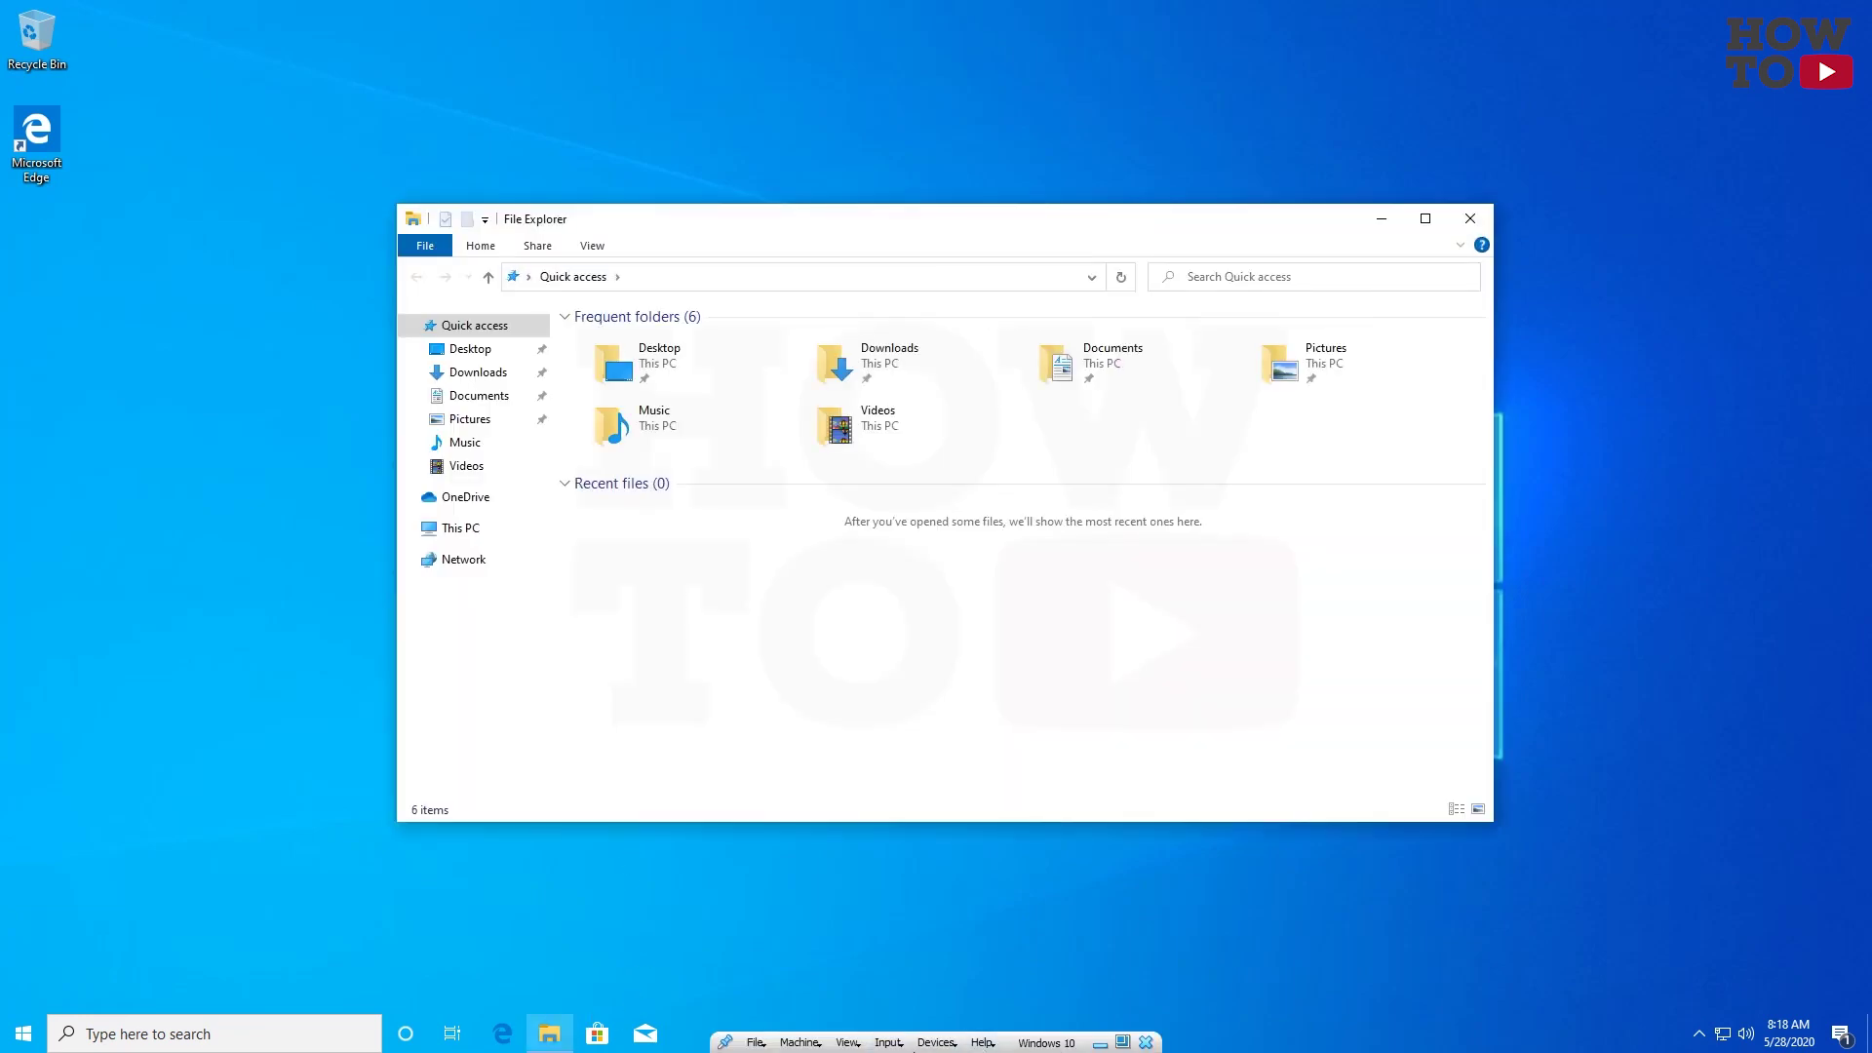
pyautogui.click(889, 1043)
pyautogui.click(905, 1041)
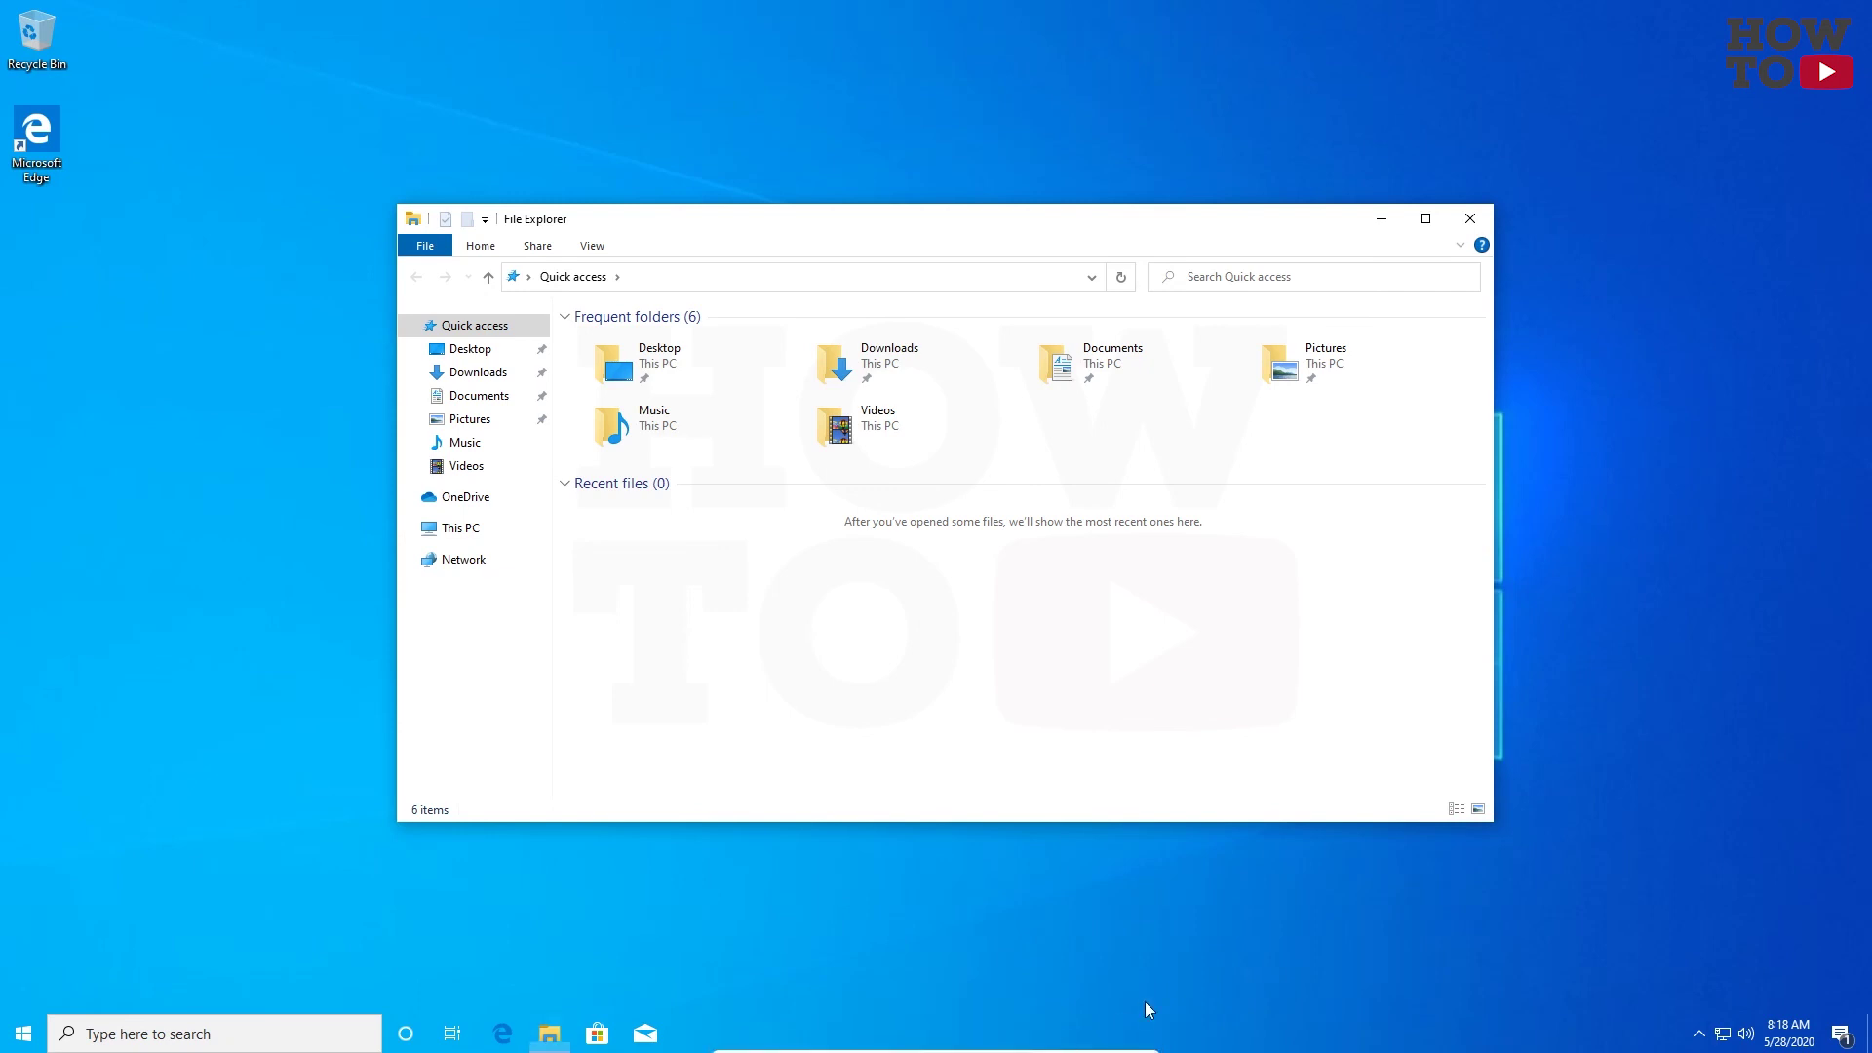
pyautogui.click(1470, 219)
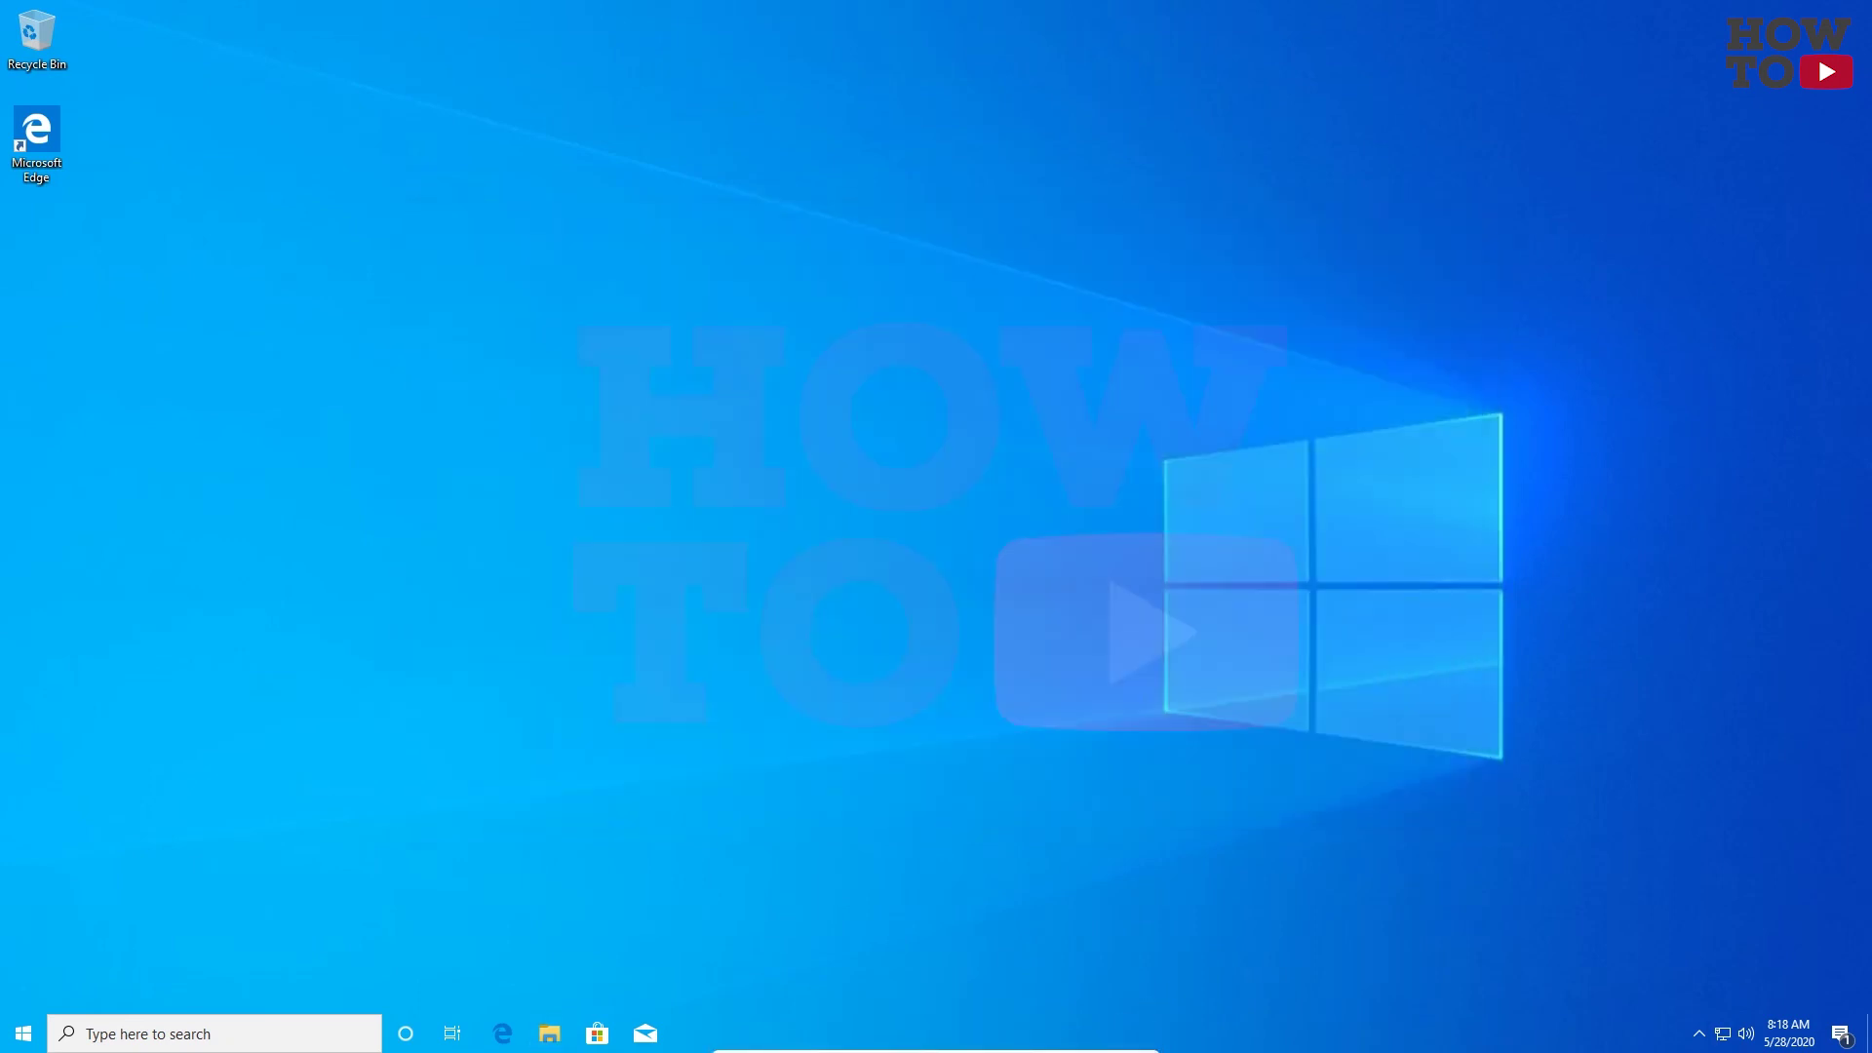